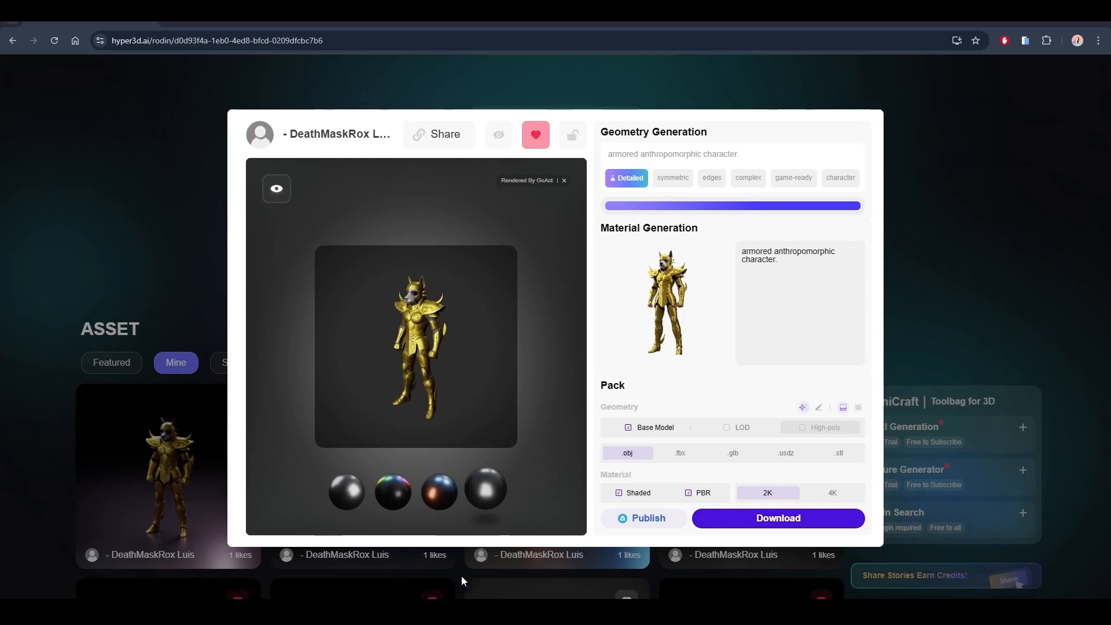
- Extract the modeloarmadura archive in the RiggingRetargeting folder and open its extracted Pbr folder
click(381, 612)
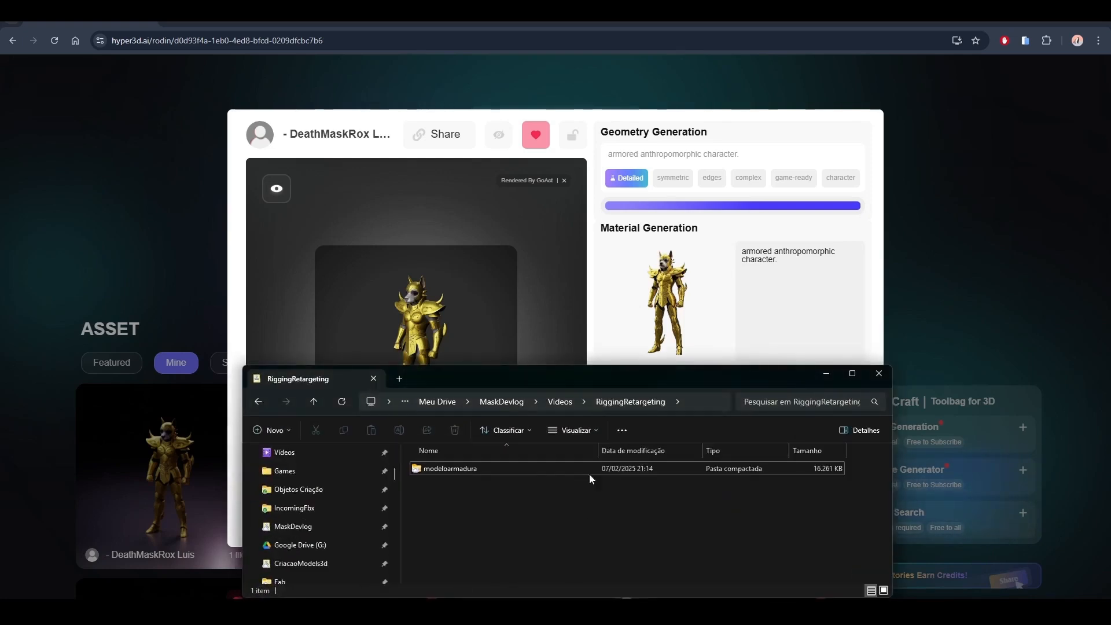
right_click(458, 472)
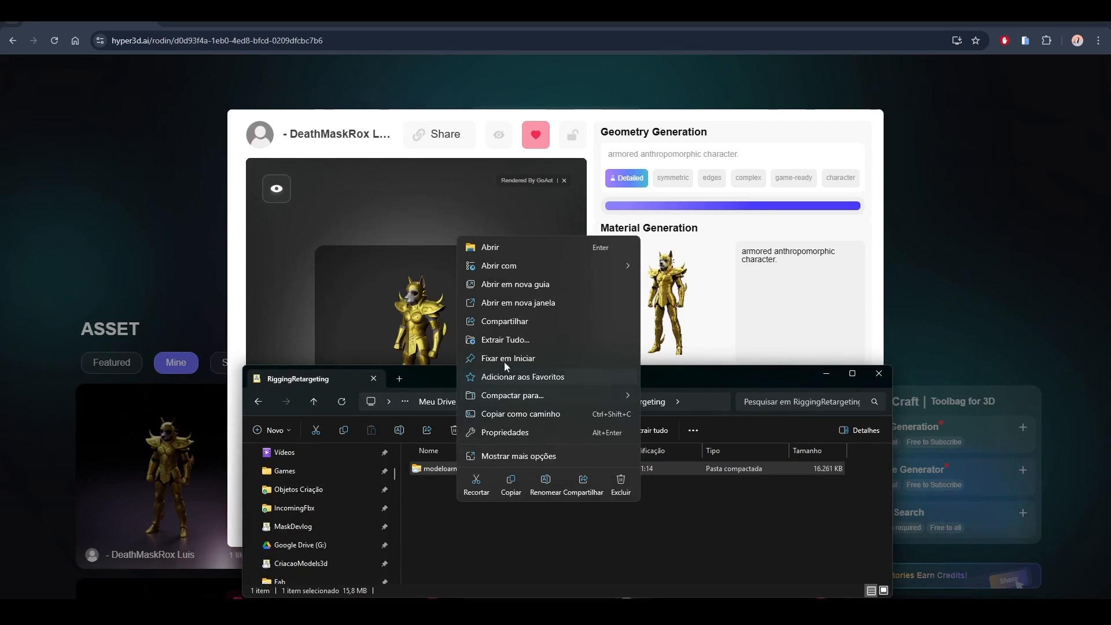
click(505, 341)
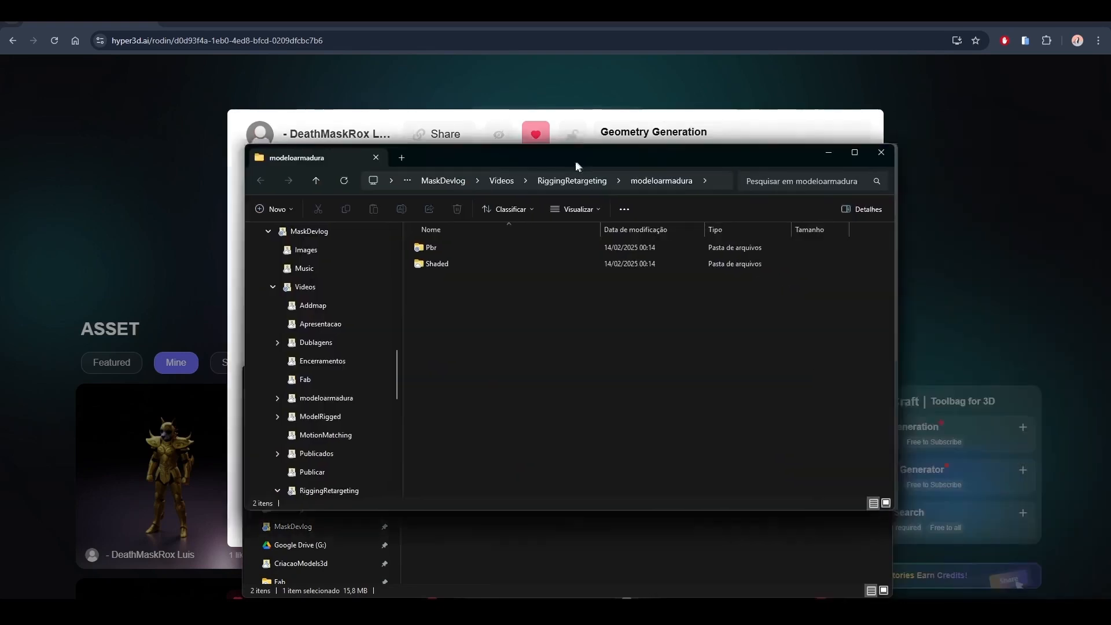
mouse_move(606, 161)
mouse_down()
mouse_move(686, 189)
mouse_move(771, 200)
mouse_up()
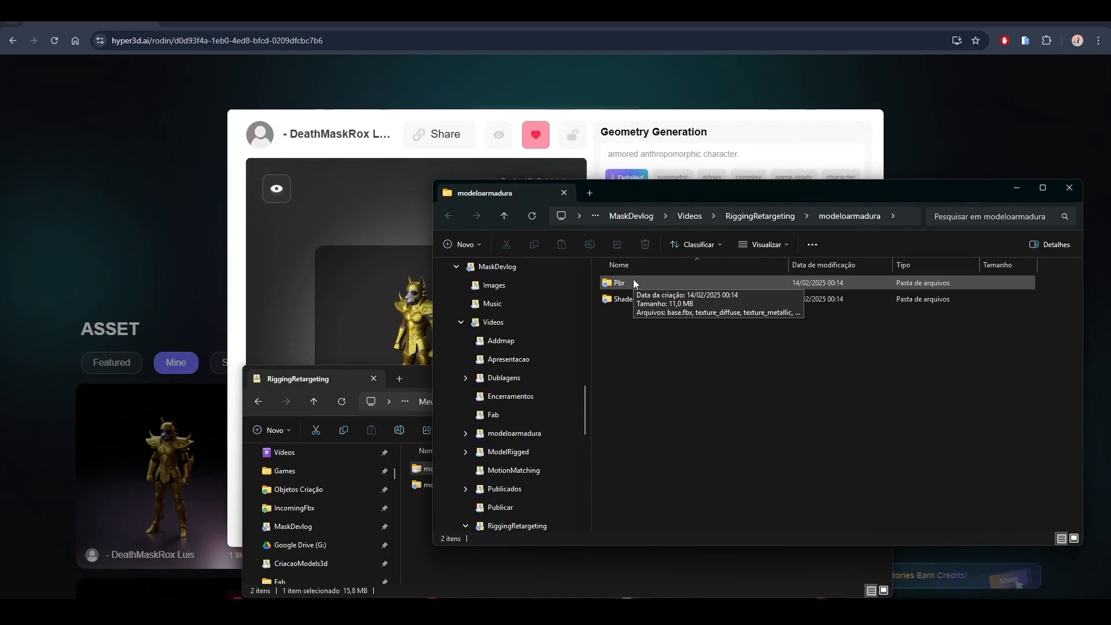
double_click(634, 283)
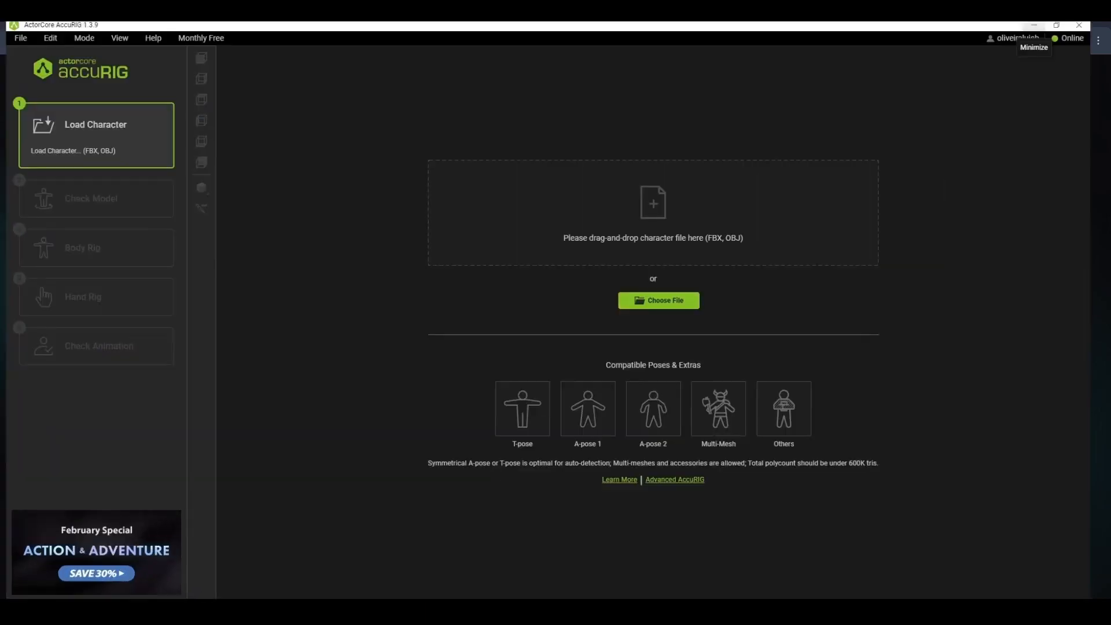
- Switch to AccuRIG, load base.fbx from the Pbr folder as the character, and generate its body rig
mouse_move(447, 613)
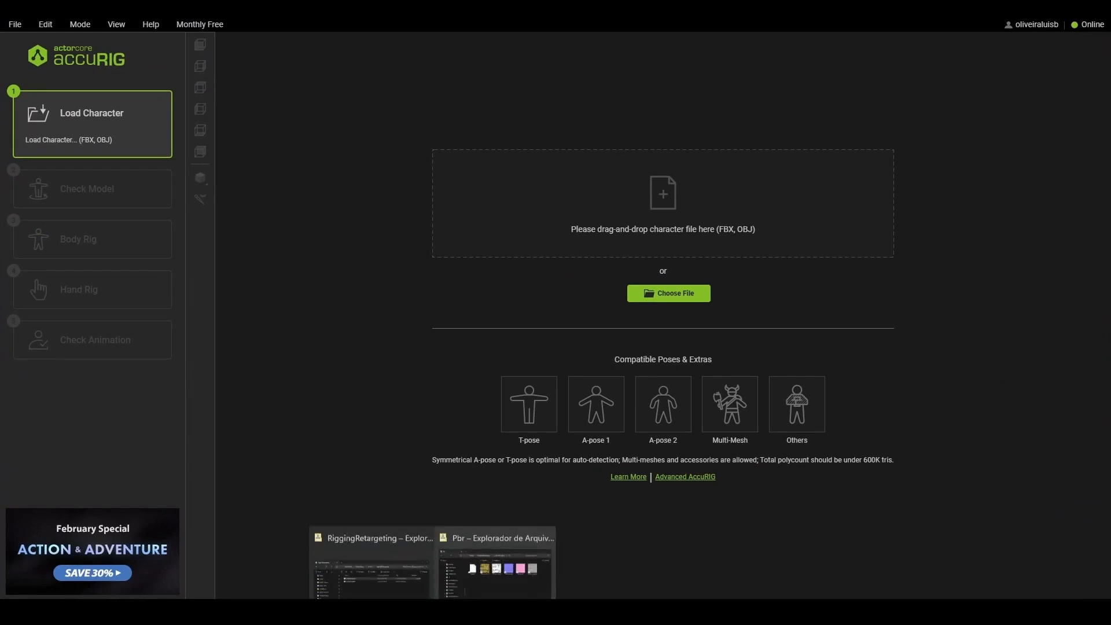
click(496, 579)
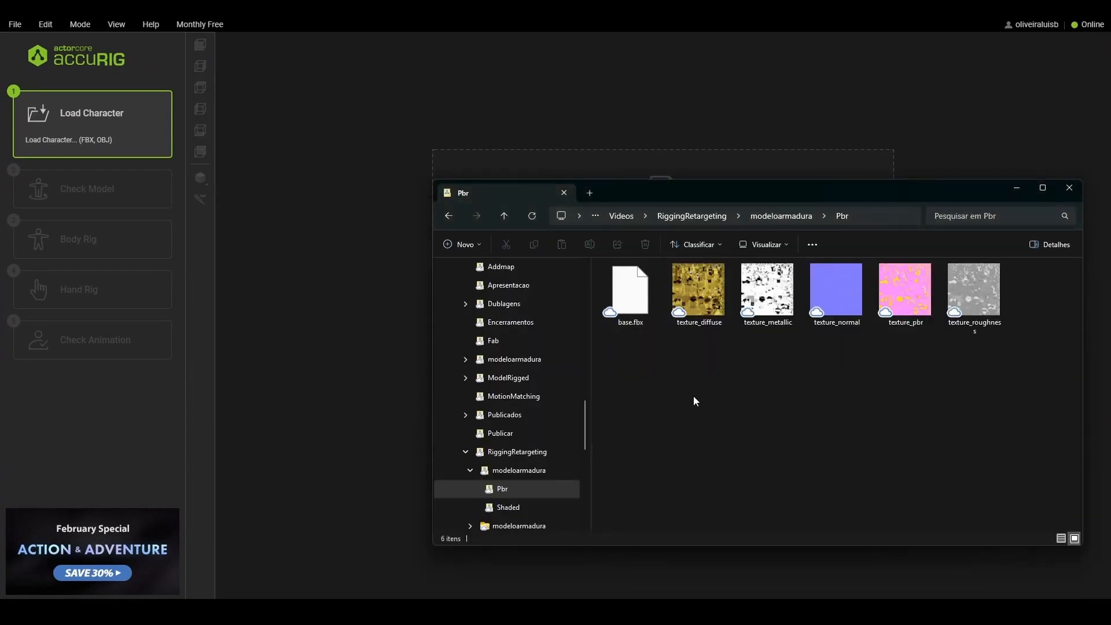
drag(702, 192, 674, 365)
drag(601, 465, 676, 222)
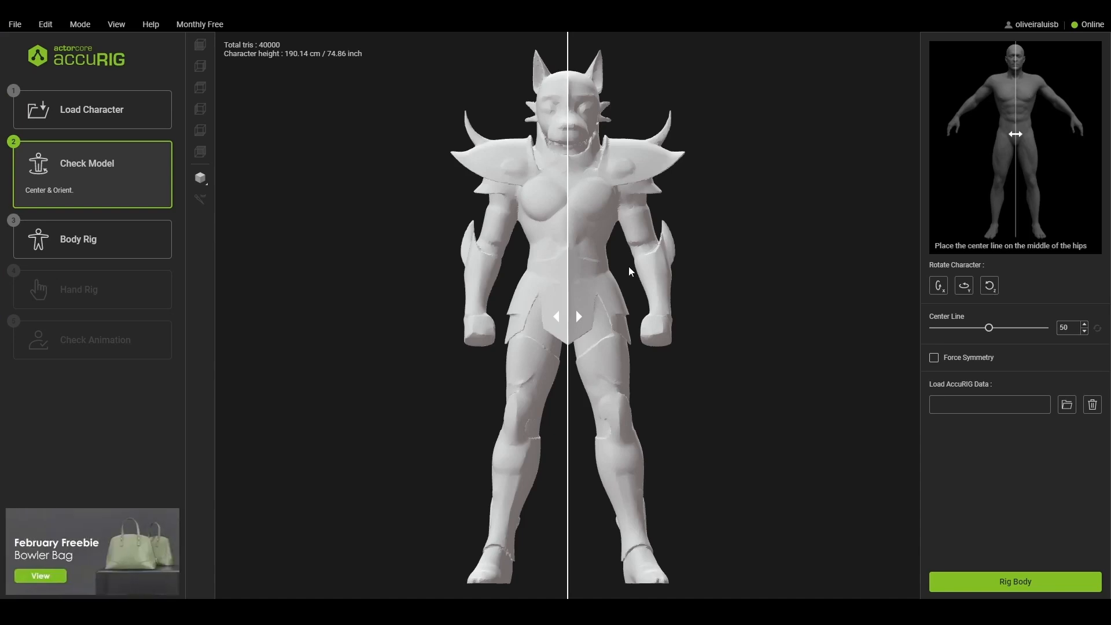
click(1016, 588)
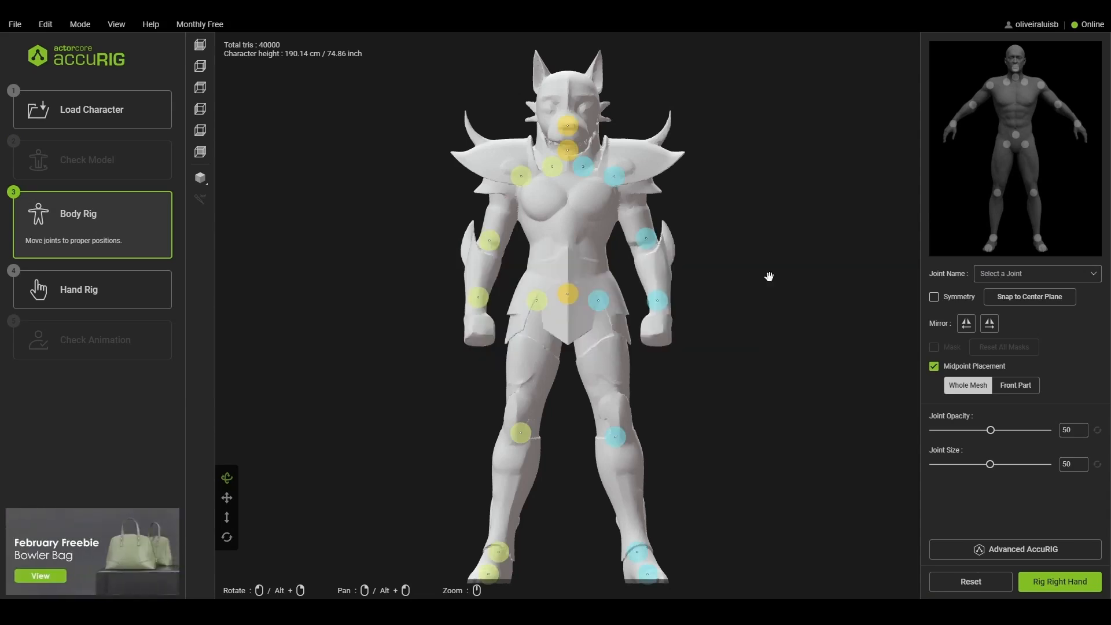
- Enable joint symmetry and lower the left wrist joint slightly toward the fist, mirrored on the other arm
drag(717, 233, 748, 246)
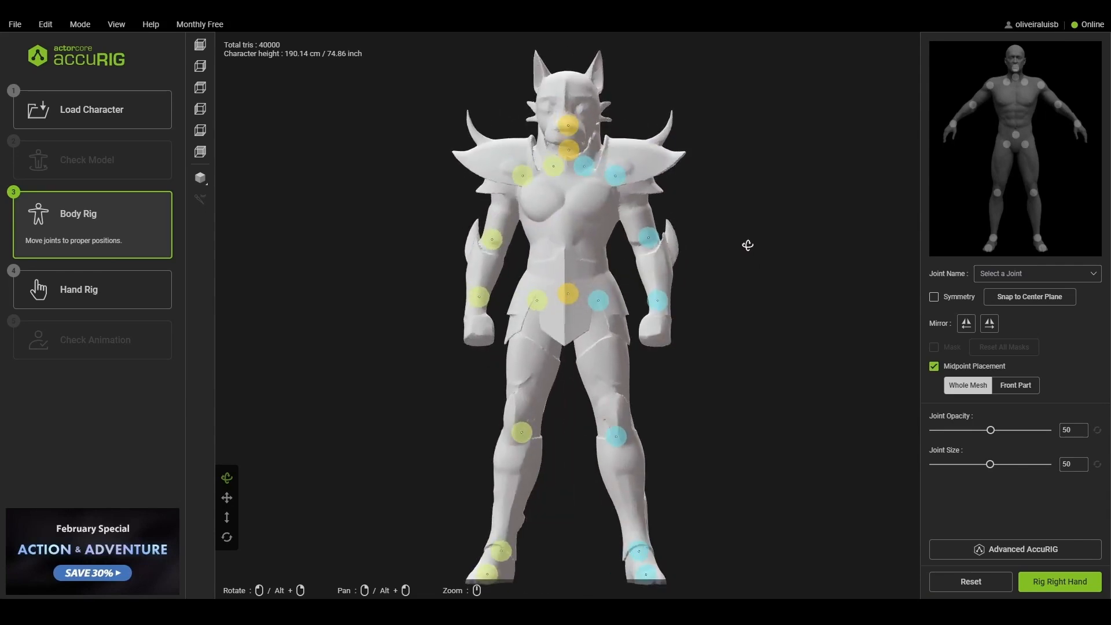
mouse_move(618, 440)
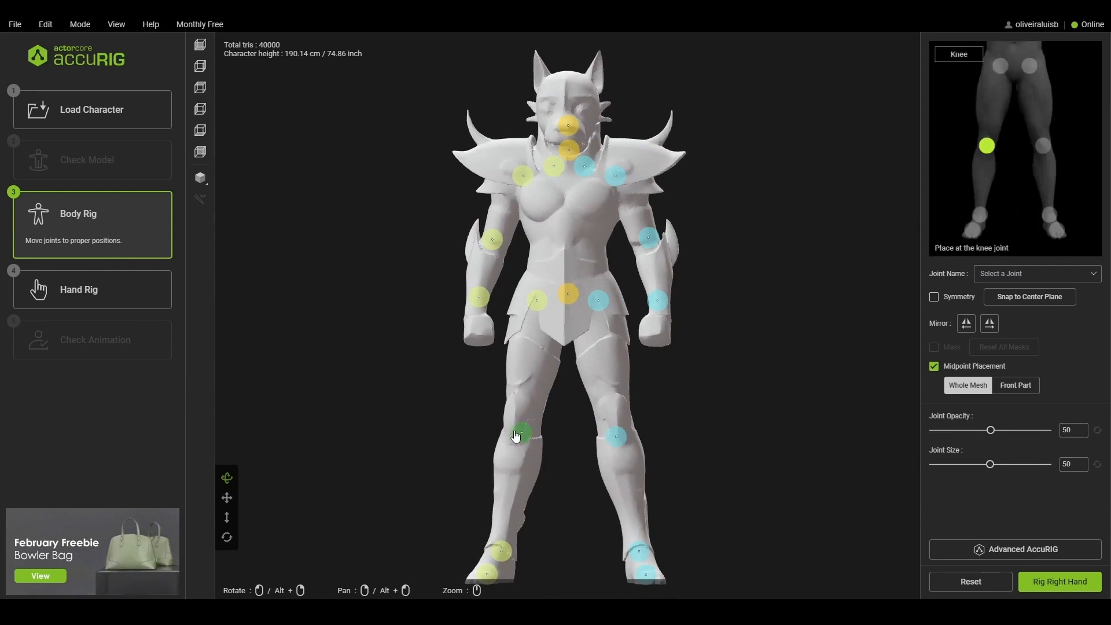
right_drag(710, 425, 577, 440)
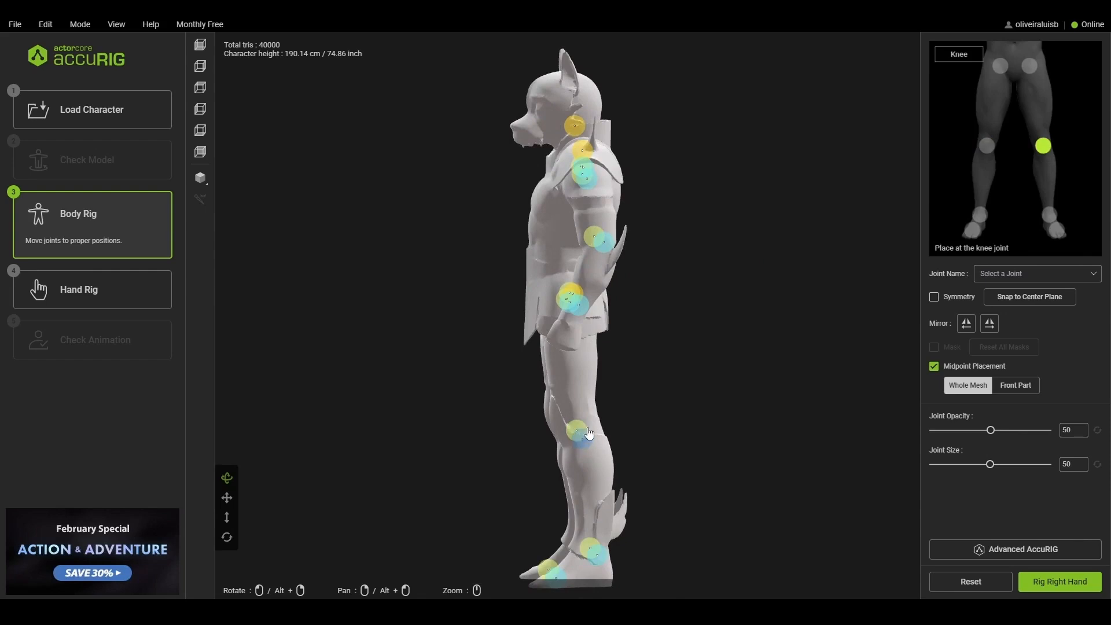
right_drag(665, 359, 799, 355)
mouse_move(662, 306)
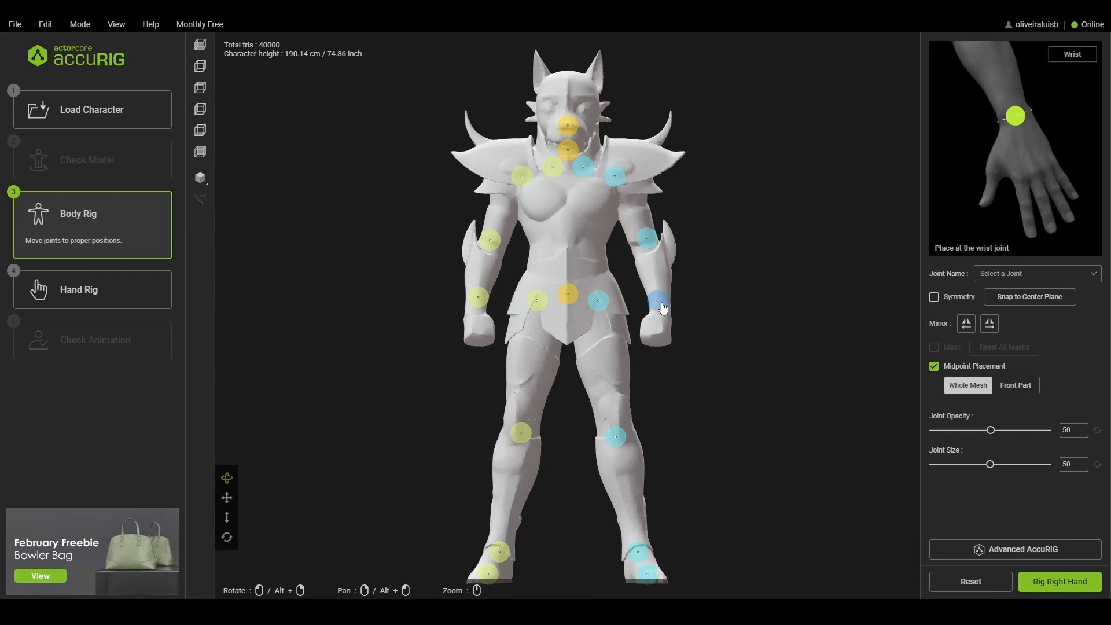
drag(662, 307, 661, 311)
click(934, 299)
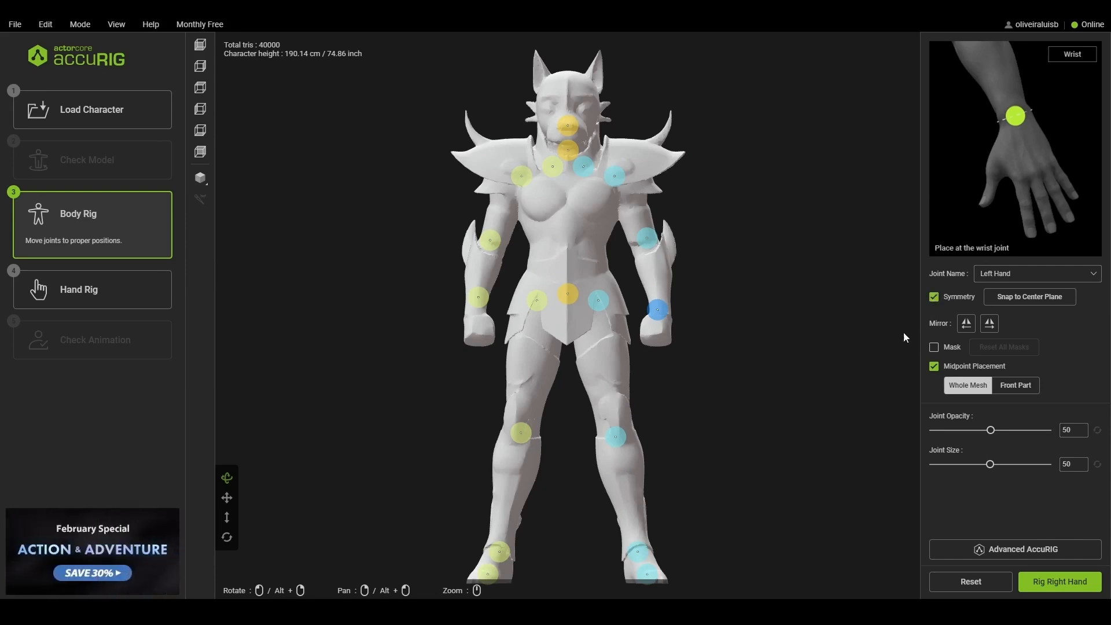
mouse_move(657, 310)
mouse_down()
mouse_move(658, 296)
mouse_move(659, 311)
mouse_up()
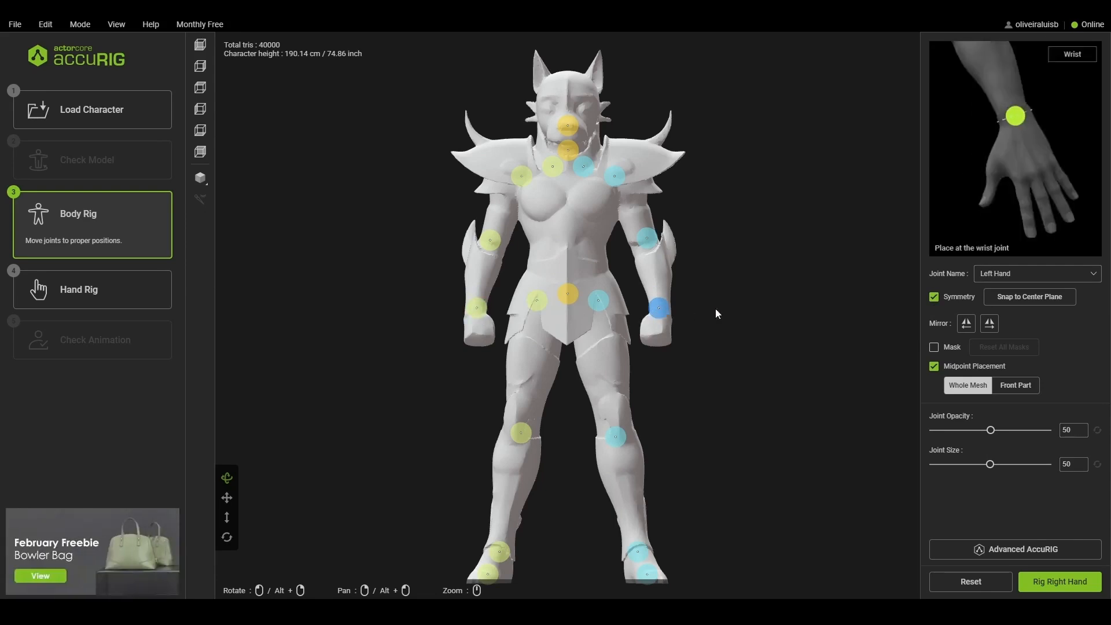
- Adjust the left shoulder joint outward and shift the left hip joint down and inward, with symmetry on
drag(771, 280, 630, 308)
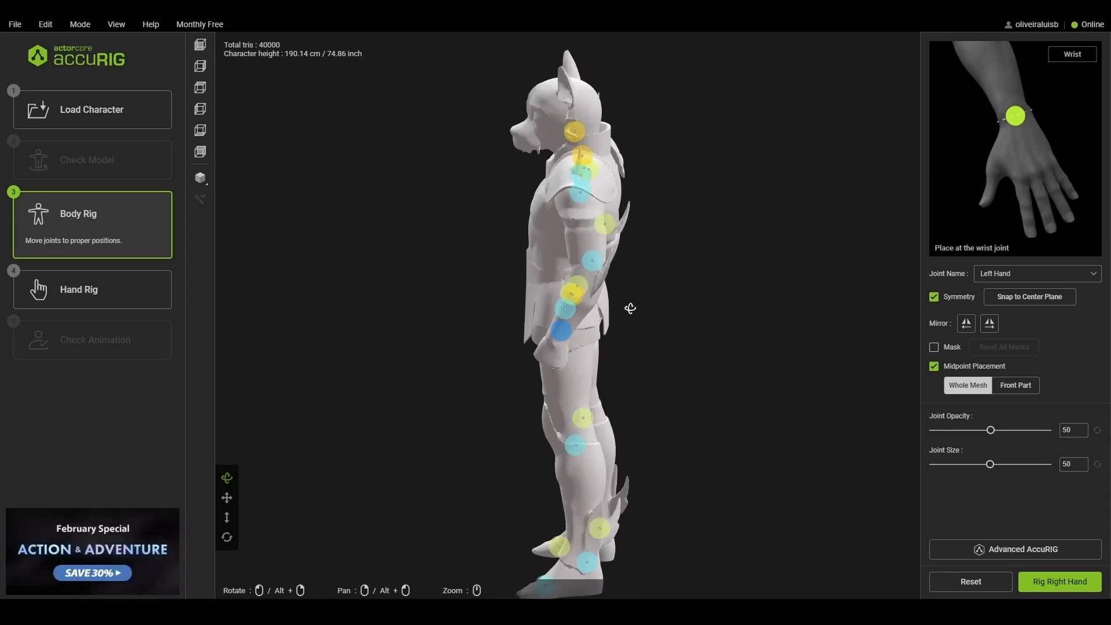
mouse_move(594, 266)
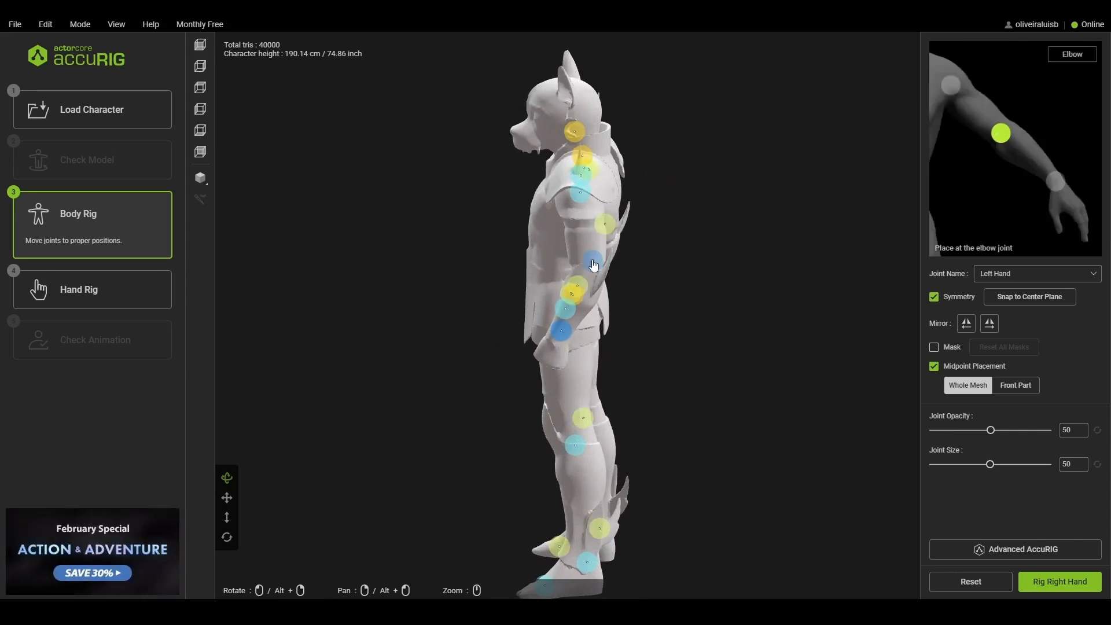
drag(657, 243, 828, 234)
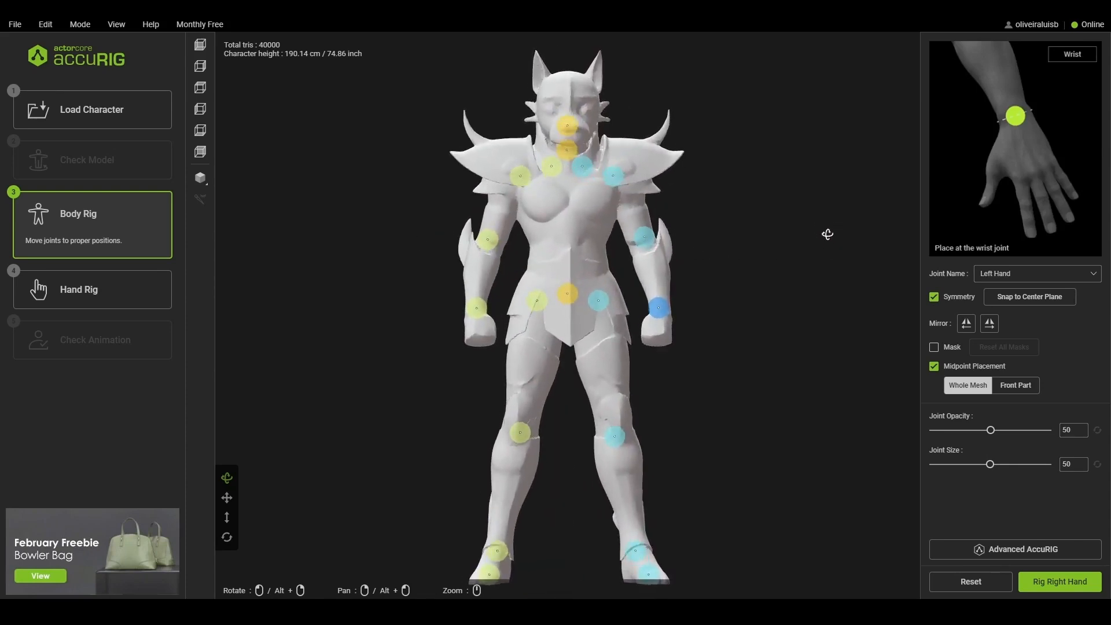
drag(614, 175, 590, 172)
drag(598, 300, 586, 326)
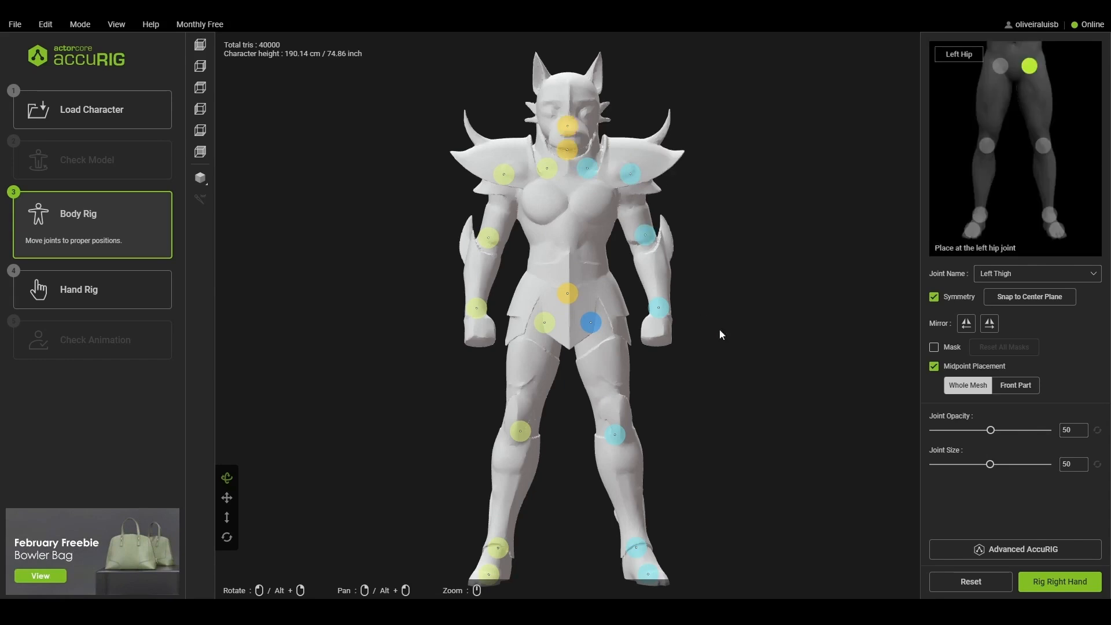
- Run the hand rig with the number of fingers set to 0
click(1047, 582)
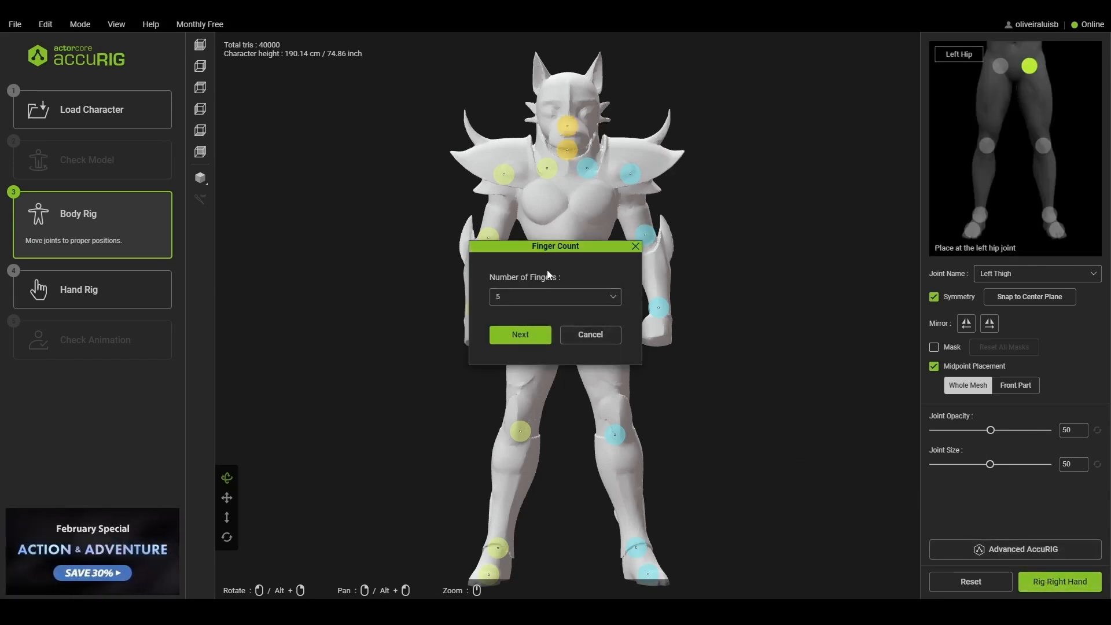
click(636, 246)
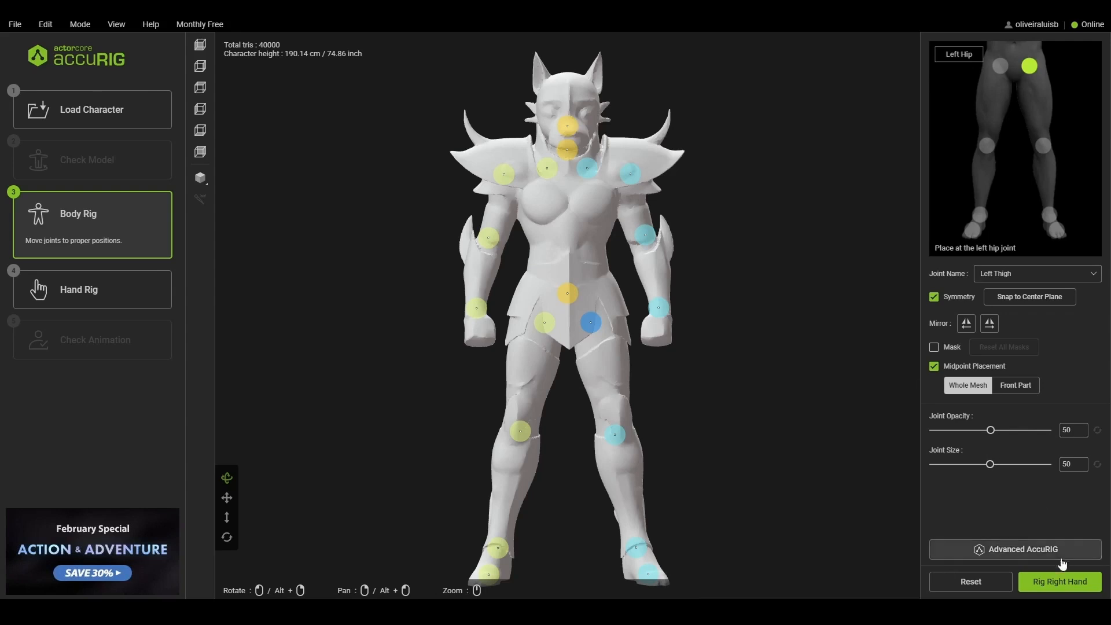
click(1061, 581)
click(535, 298)
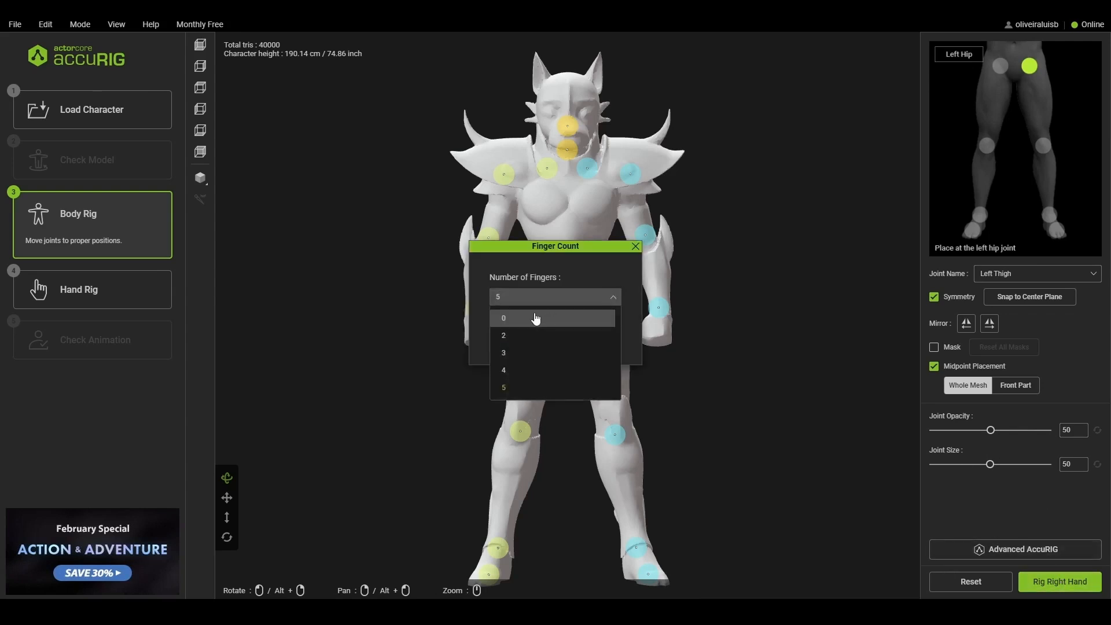
click(535, 319)
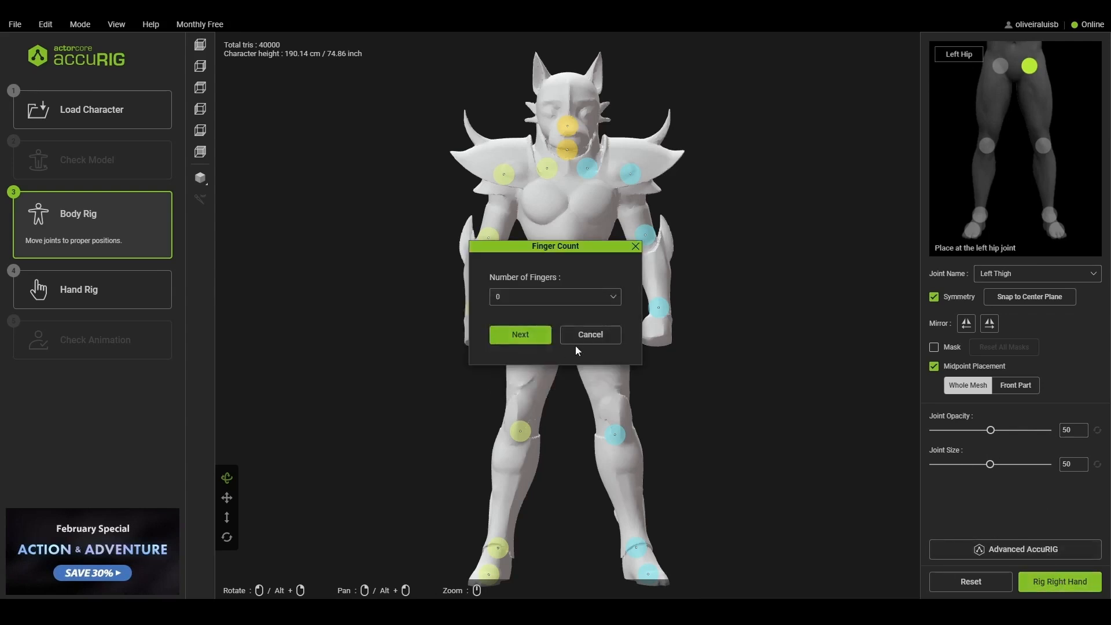
click(520, 335)
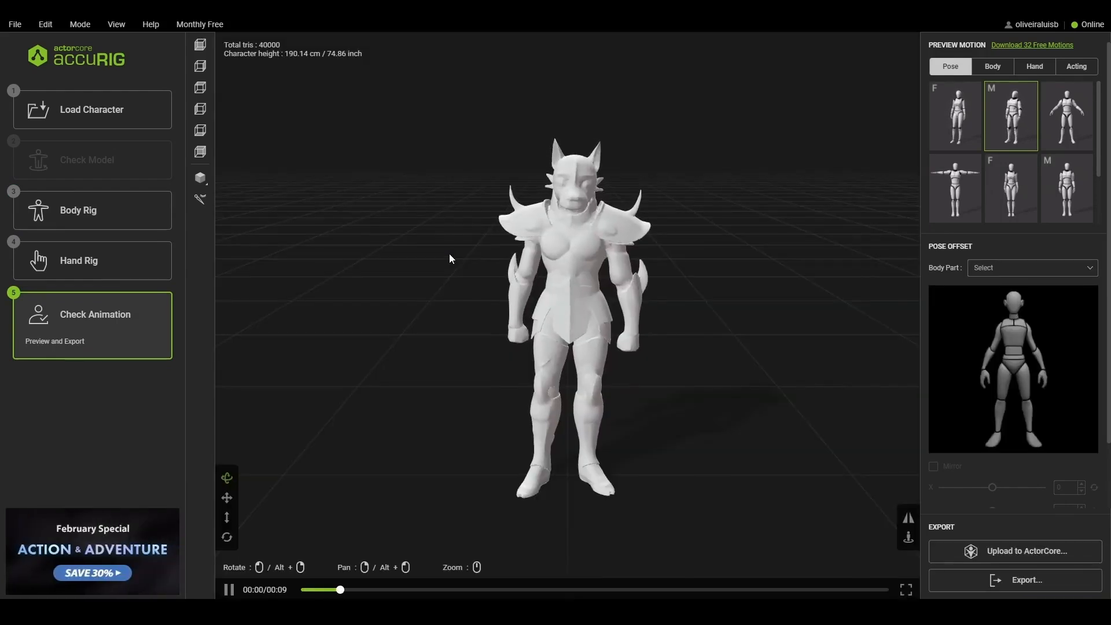
- Play the first body preview motion, the forward bend, and examine how the rigged character deforms
drag(716, 293, 767, 285)
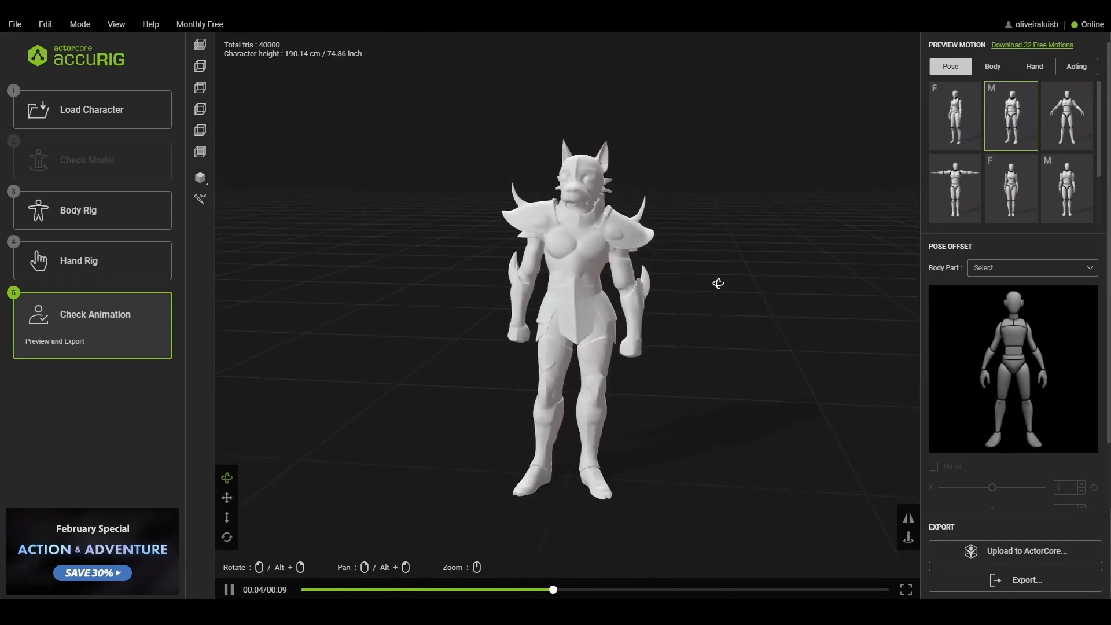
click(993, 66)
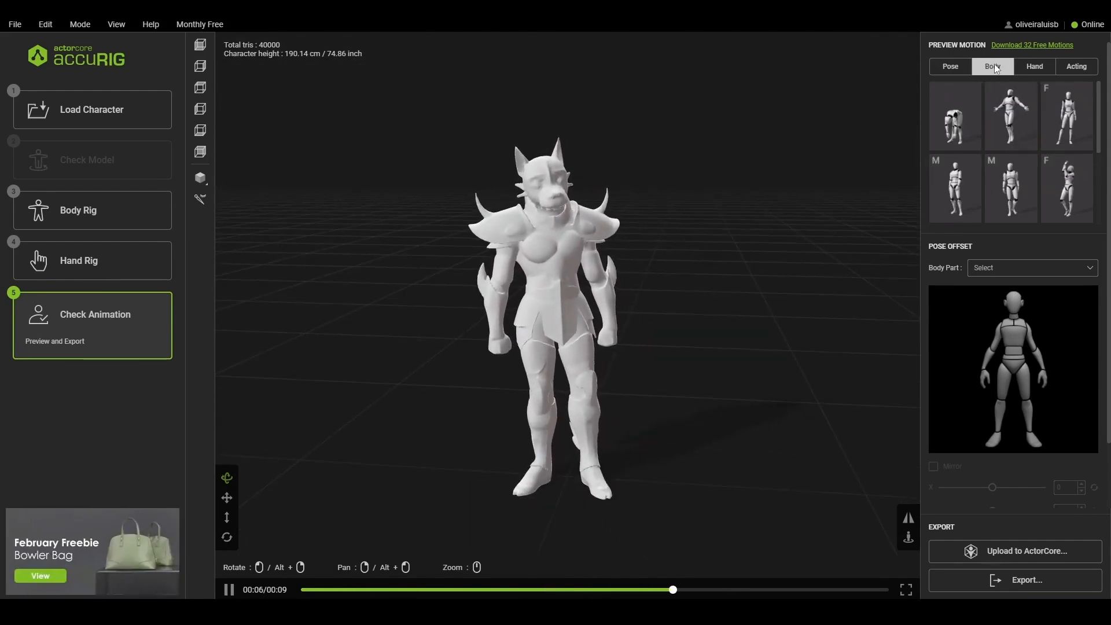
click(955, 116)
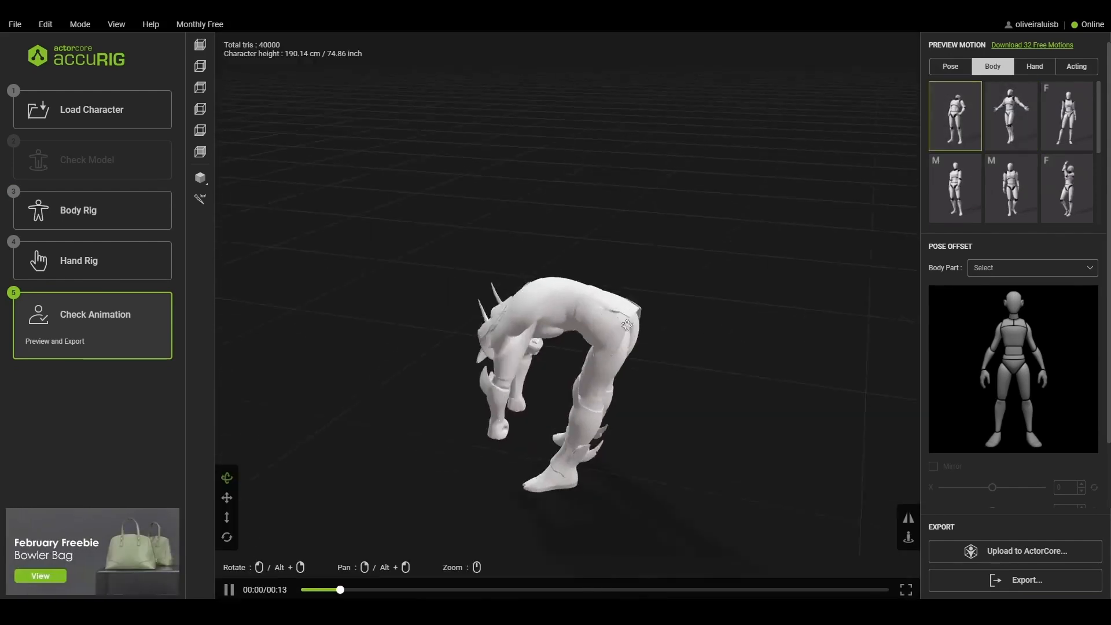
drag(599, 312, 699, 310)
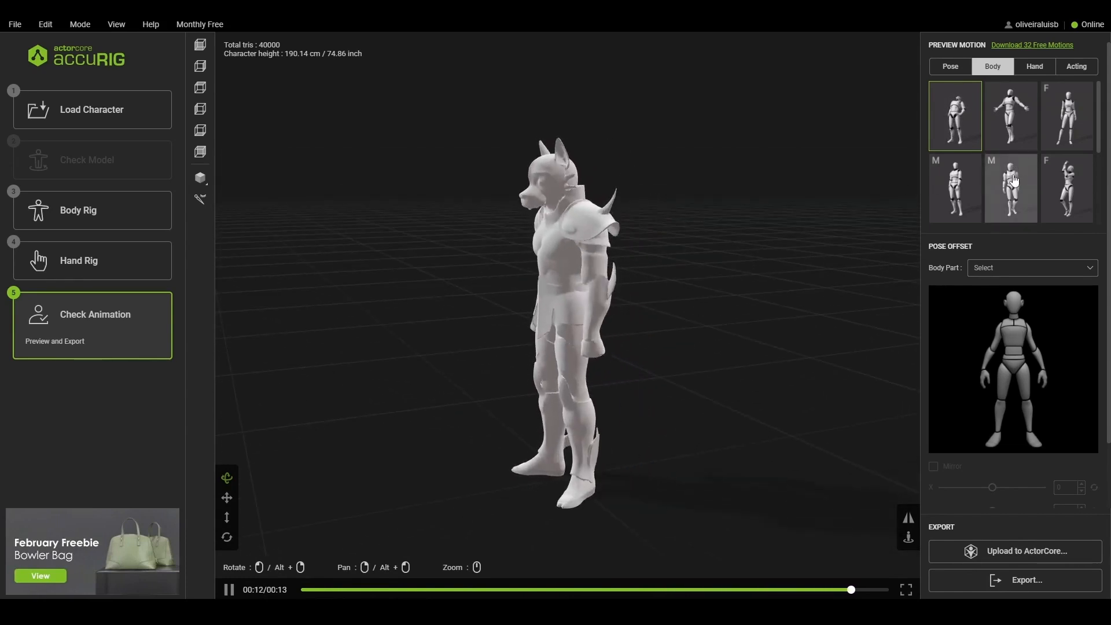
- Preview the extended-arm crouching body pose and the wide-legged standing pose to check the rig
scroll(1014, 181, down, 2)
click(955, 205)
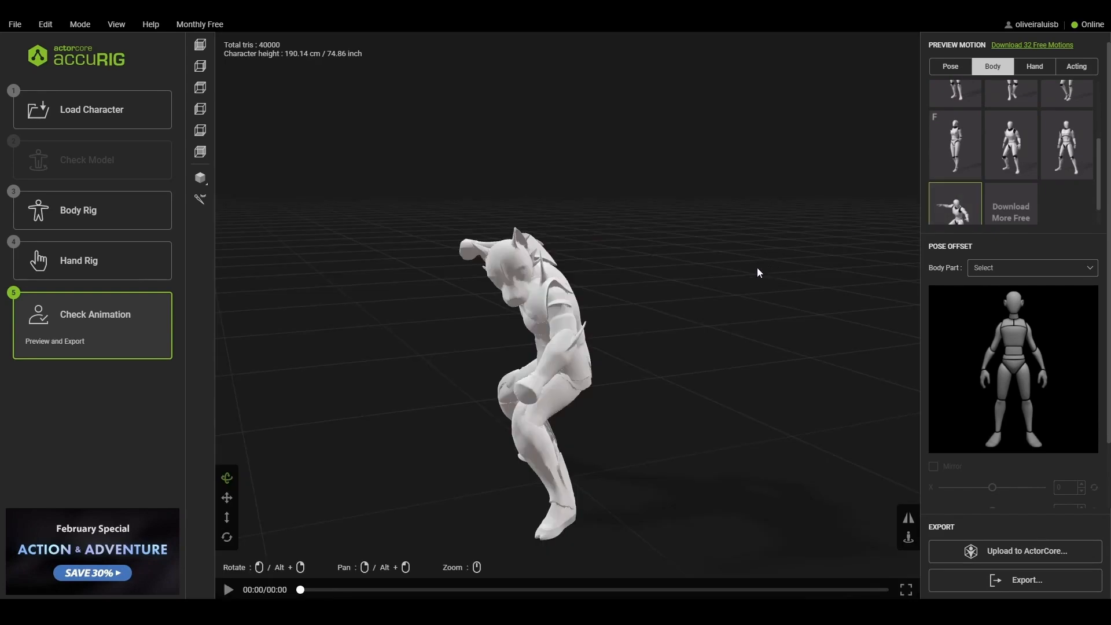
drag(831, 272, 757, 321)
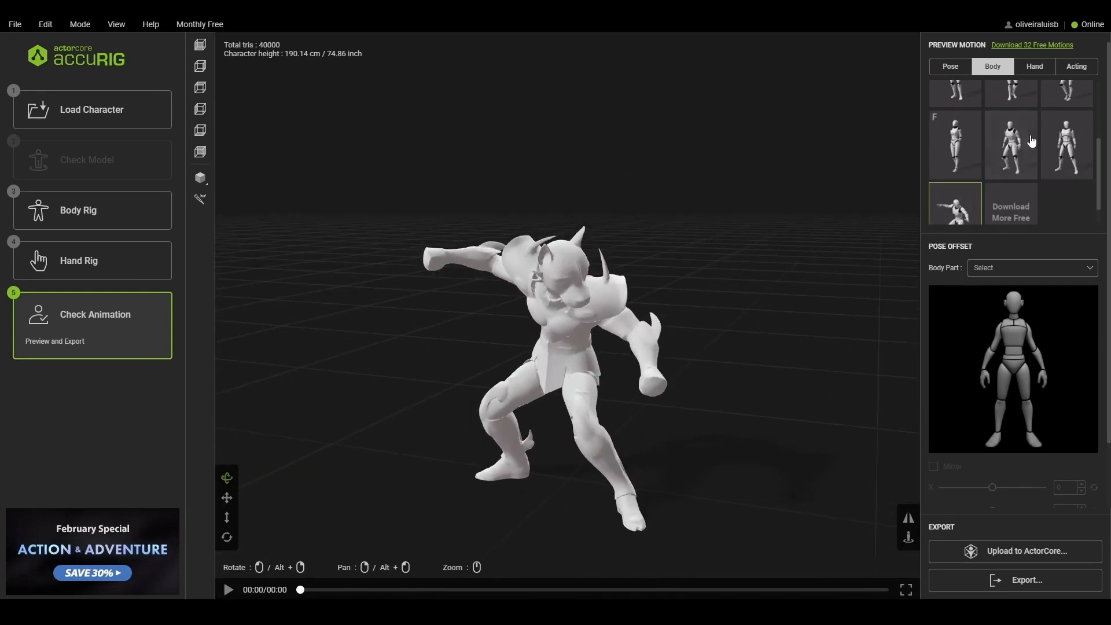
click(1057, 142)
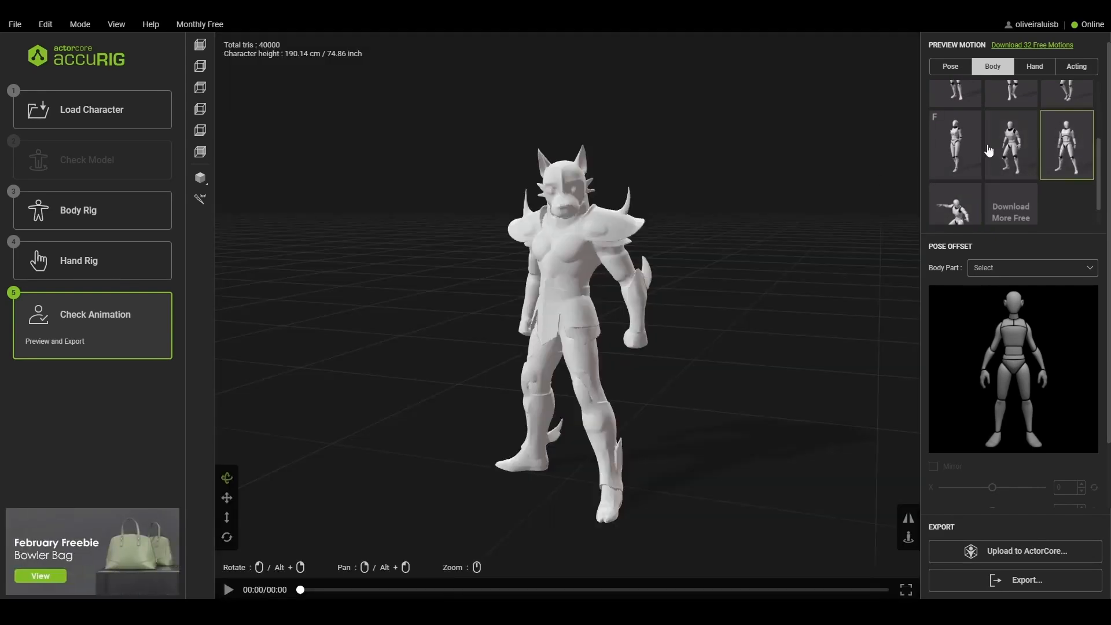
scroll(996, 149, up, 3)
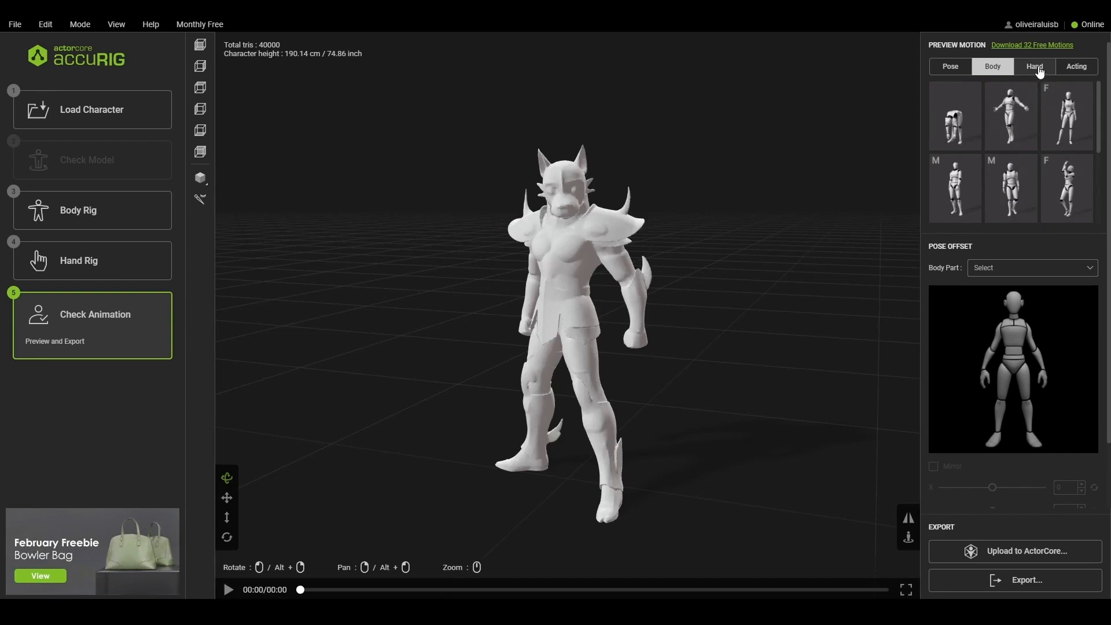
- Apply the A-pose from the preview poses to the character and check it from the front
click(950, 67)
click(1067, 116)
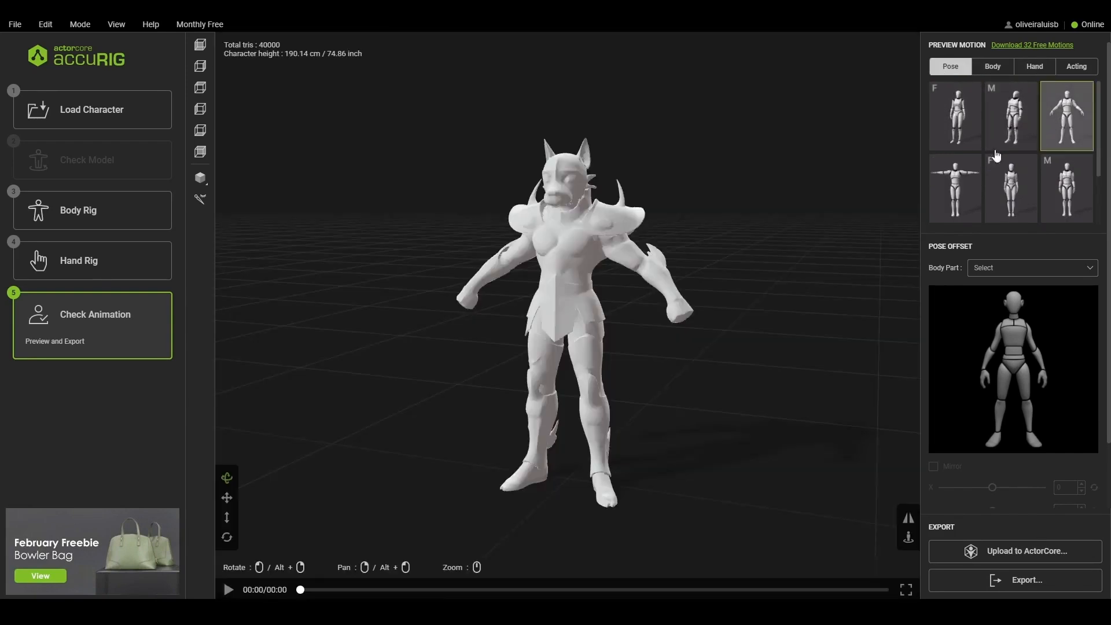
drag(680, 386, 714, 377)
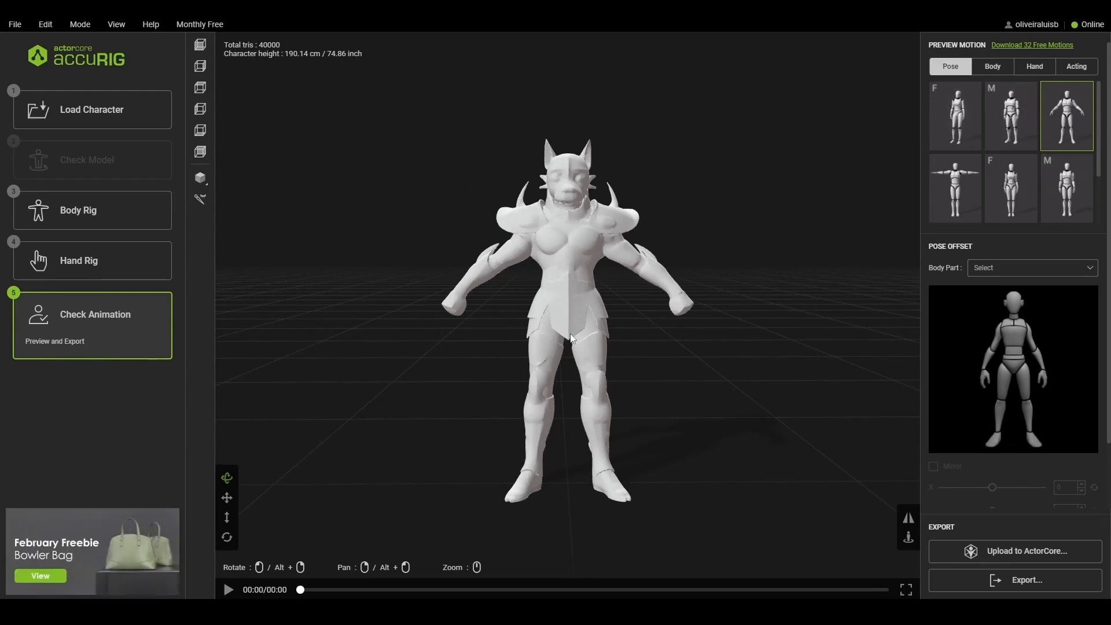
- Start an FBX export of the rigged character with Unreal as target application and the original texture size
click(1030, 590)
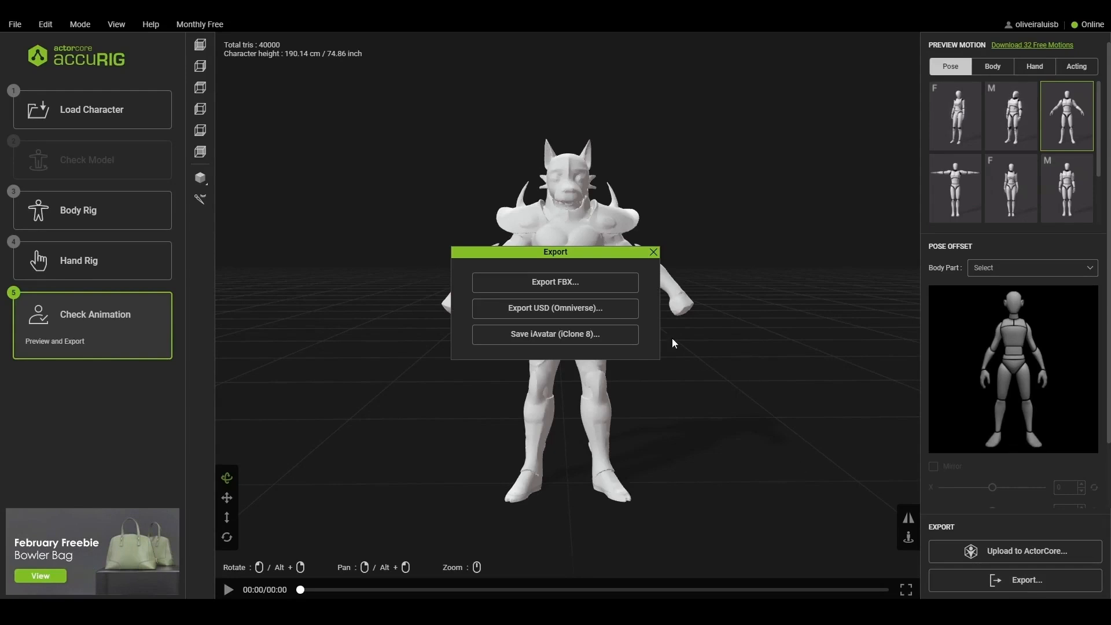
click(563, 291)
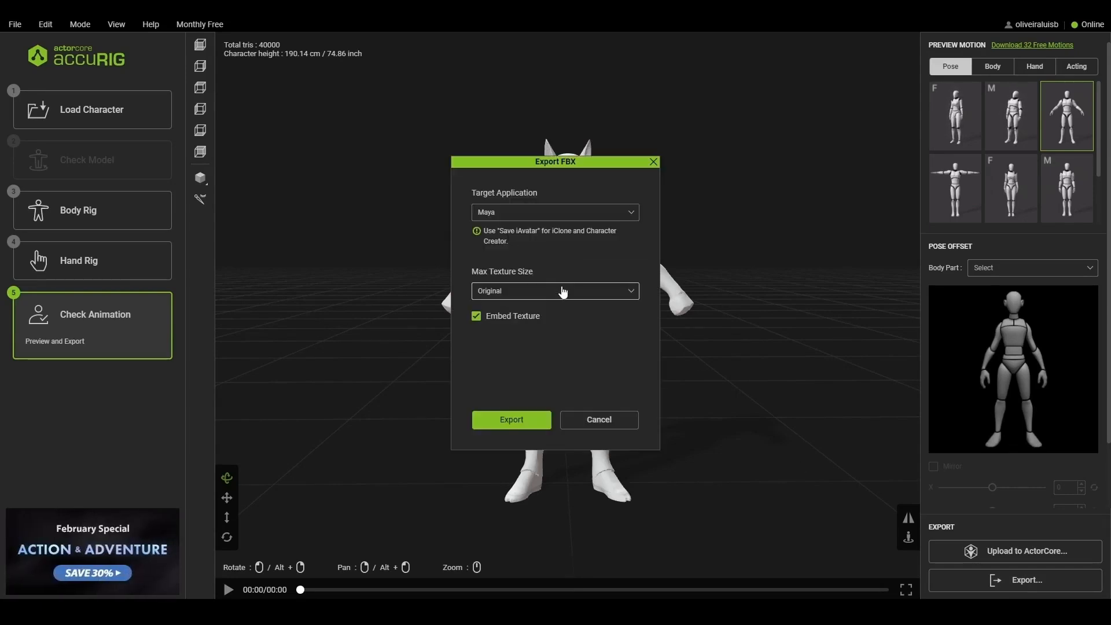
click(553, 213)
click(529, 287)
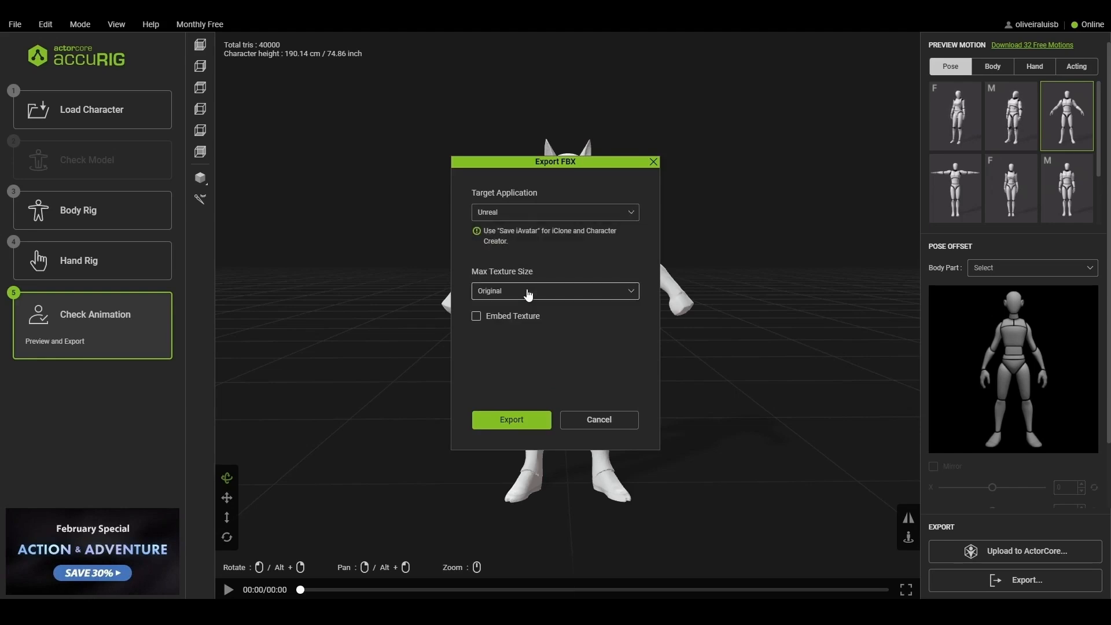
click(526, 420)
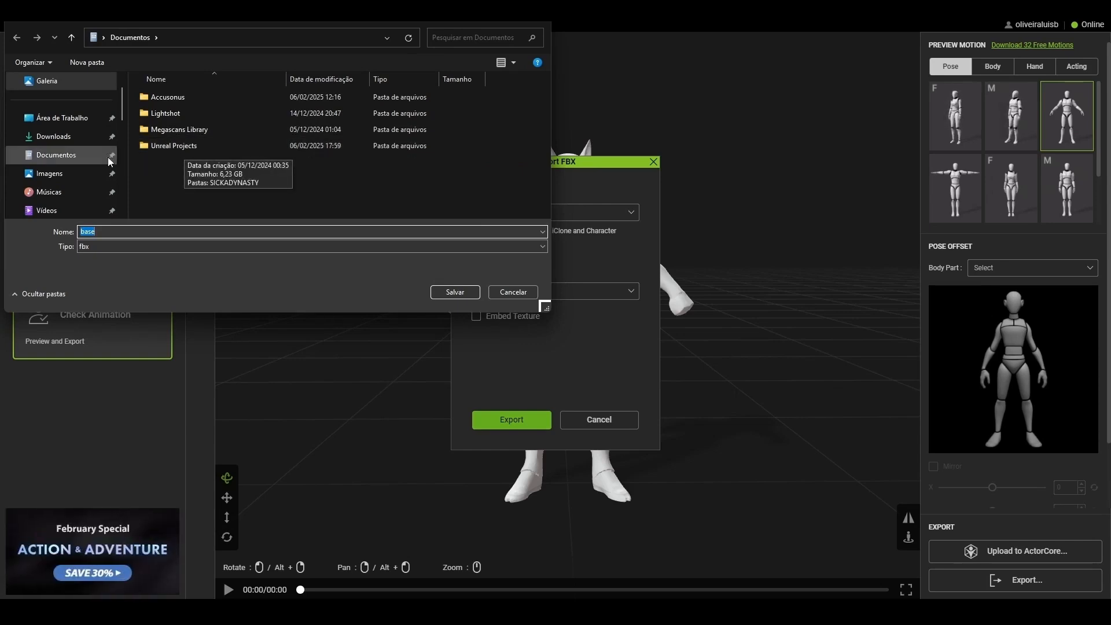
- Save the exported FBX under the name base in the ModeloArmadura folder of MaskDevlog
scroll(65, 171, down, 1)
scroll(67, 180, down, 1)
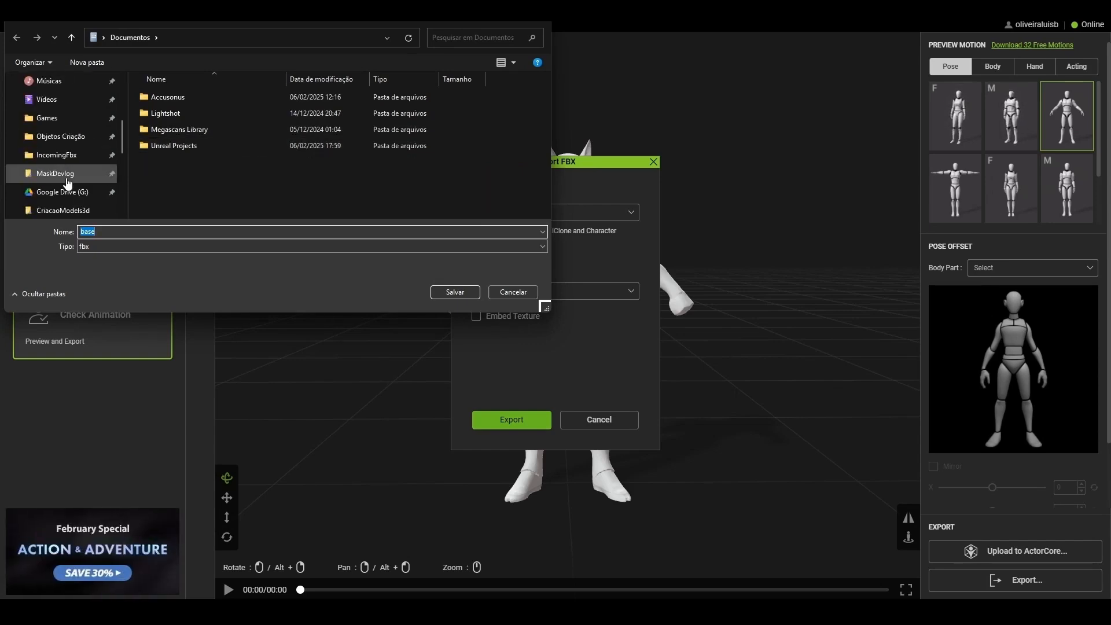
click(67, 177)
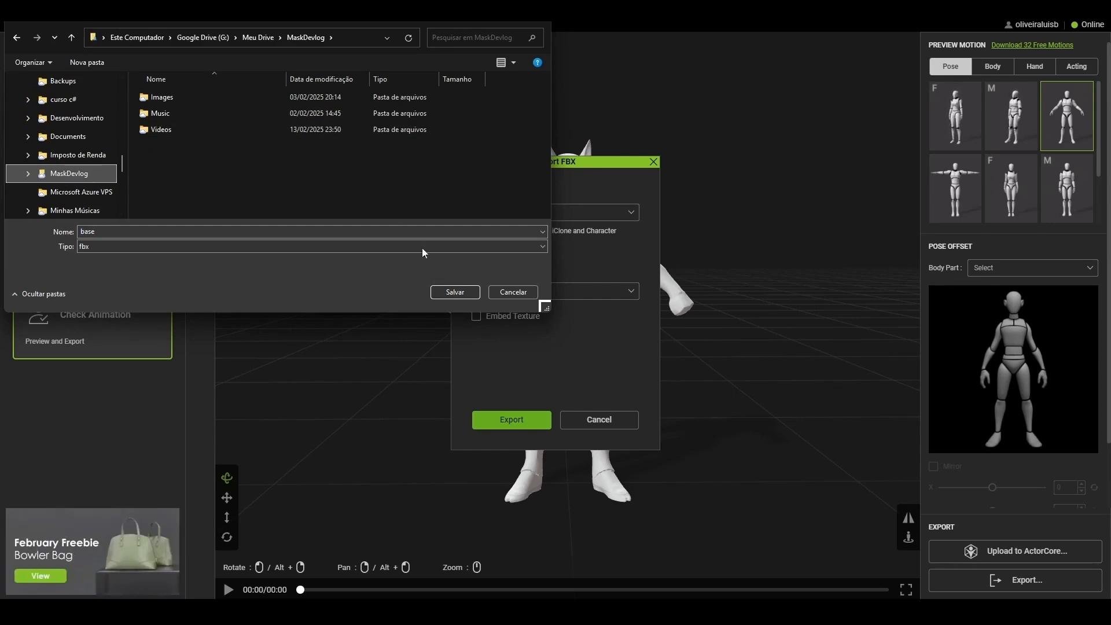
click(454, 292)
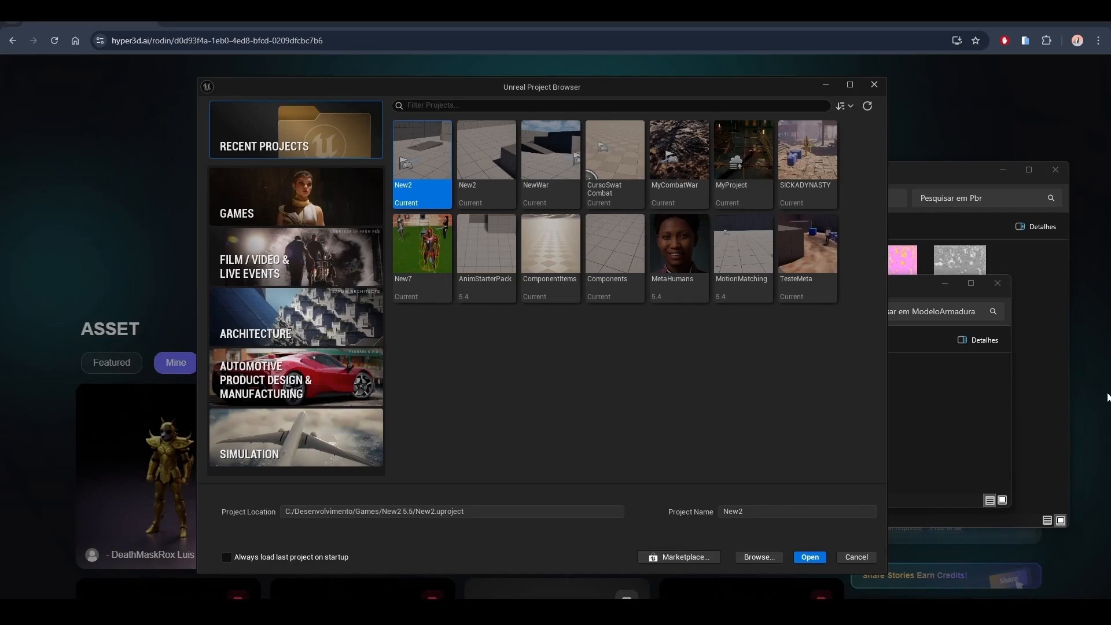
- In the Unreal Project Browser, create a Third Person game project named Retargeting
click(330, 204)
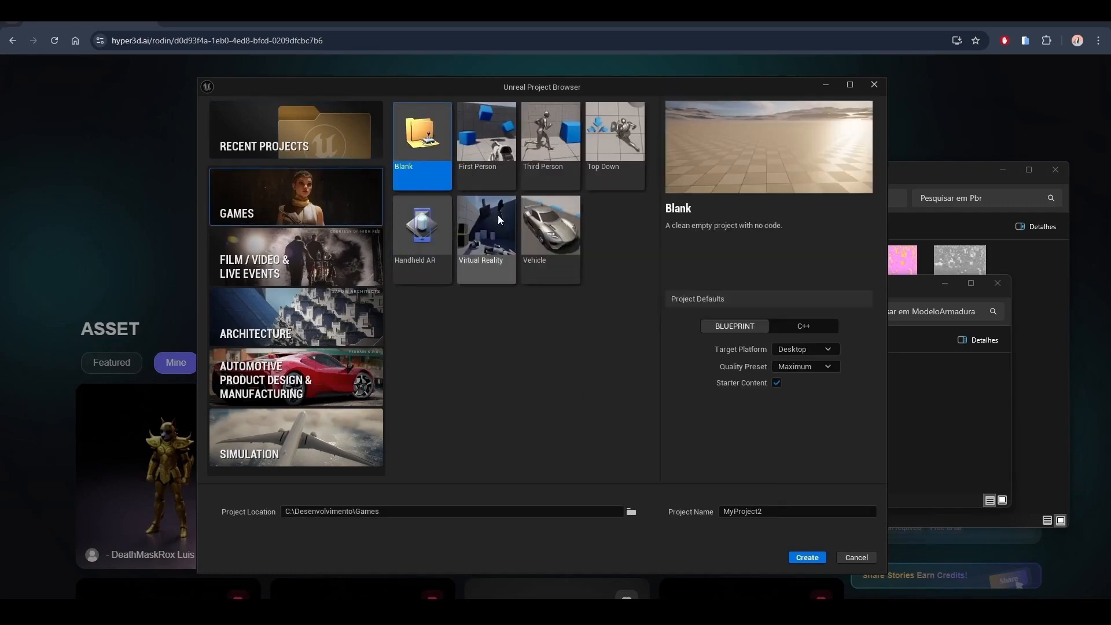
click(551, 143)
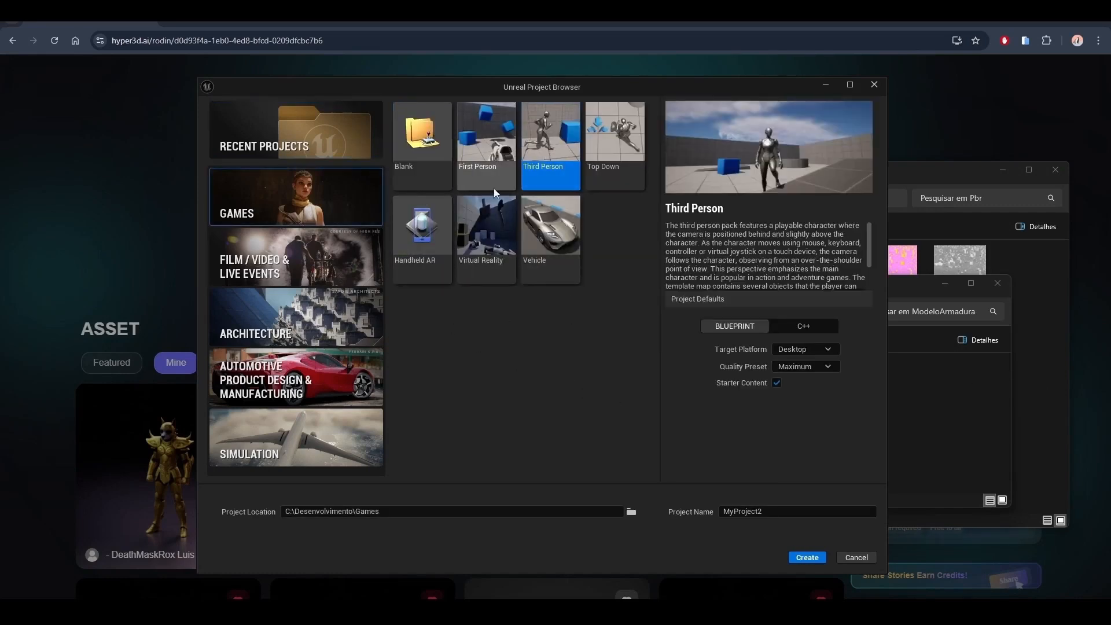
double_click(741, 509)
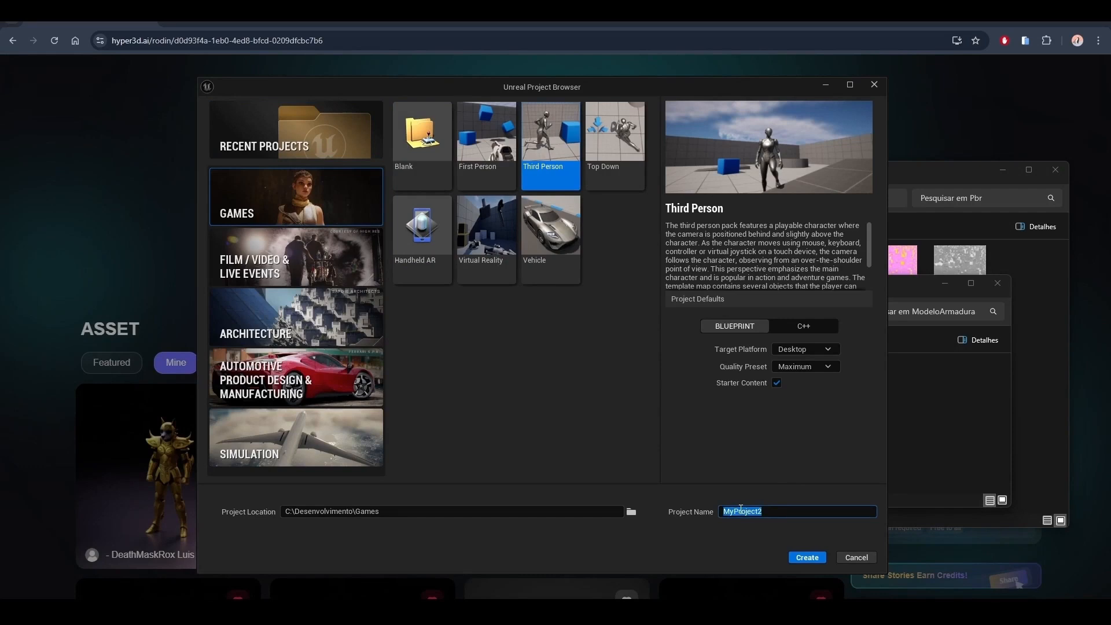
text(Retargeting)
click(807, 558)
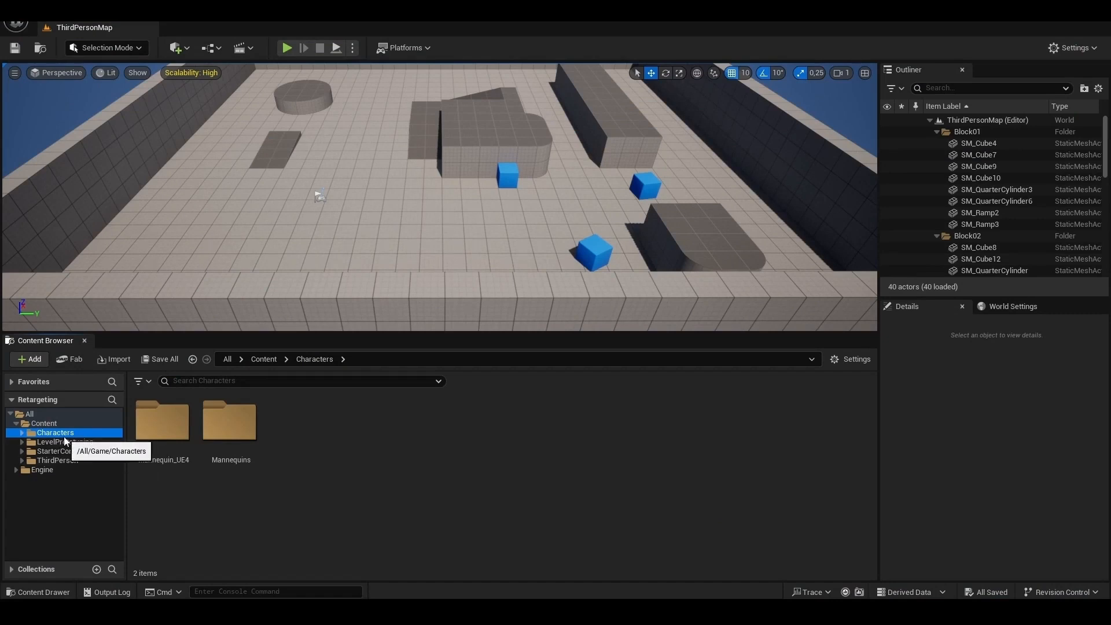
- Place the BP_ThirdPersonCharacter blueprint from the ThirdPerson Blueprints folder on the open floor of the level
click(164, 434)
click(228, 434)
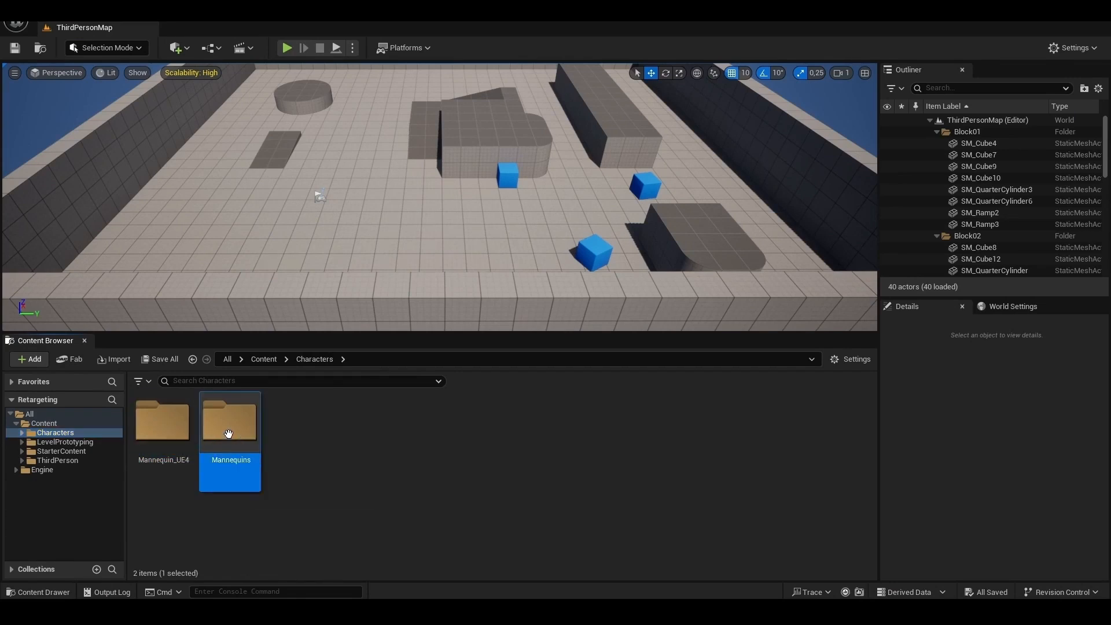
double_click(229, 434)
click(53, 480)
click(21, 479)
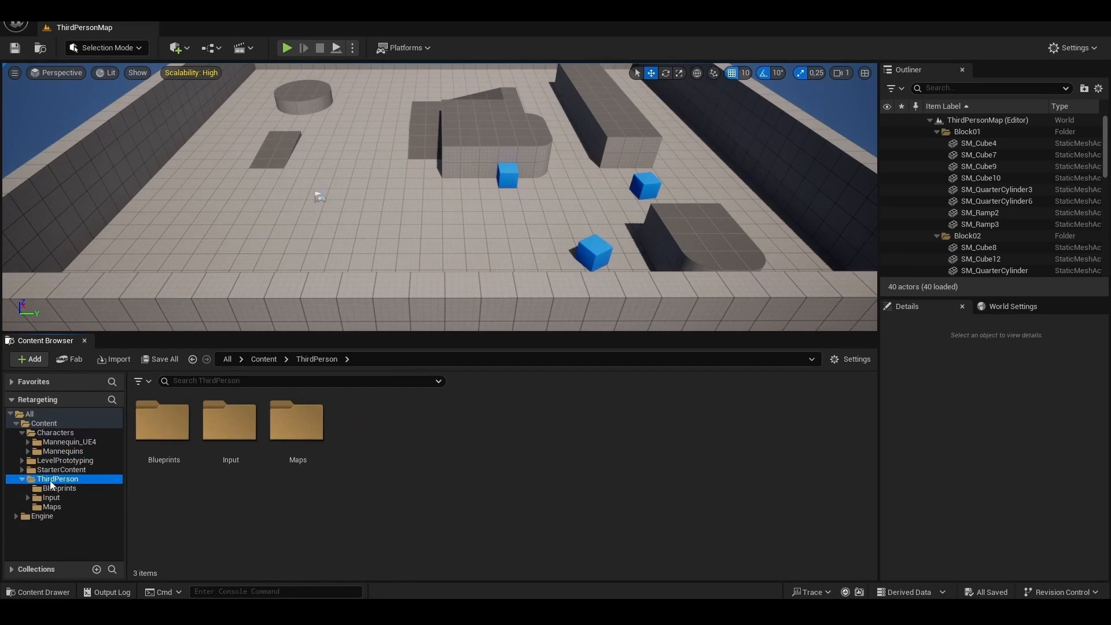
click(52, 488)
drag(163, 431, 369, 202)
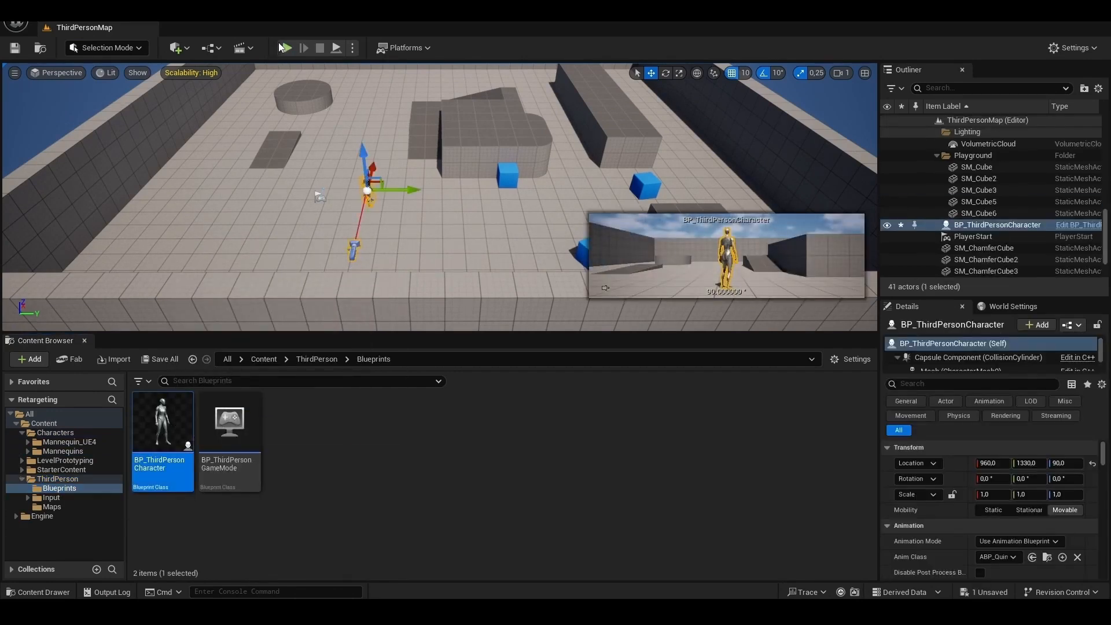
- Play the level, run the default mannequin around the map to see its movement, and stop the session
click(282, 45)
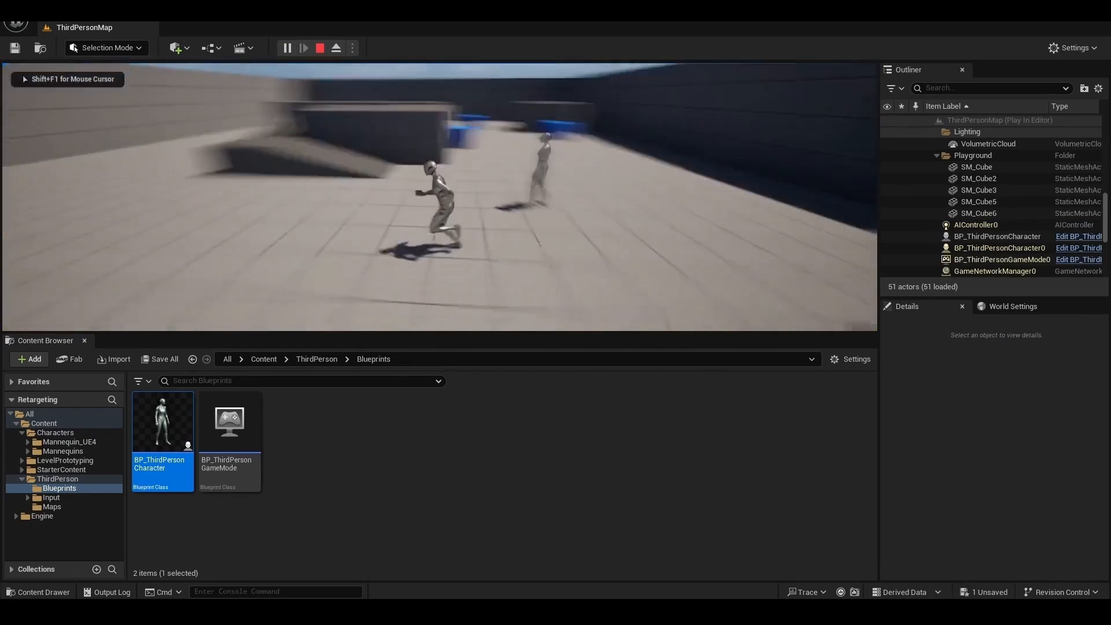
key(w)
key(w)
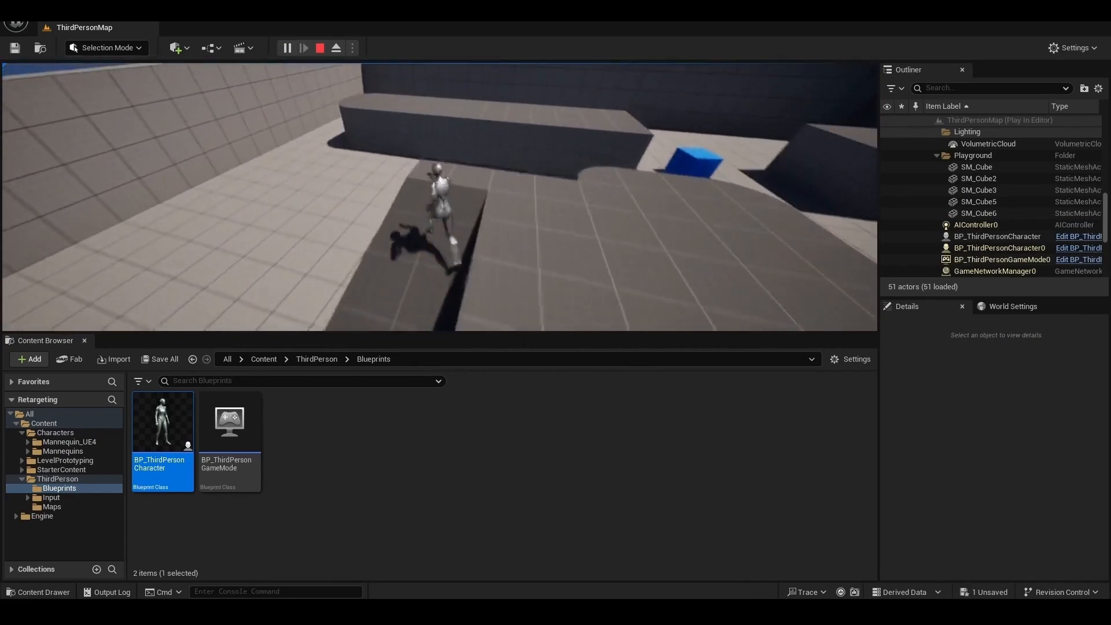
key(w)
key(d)
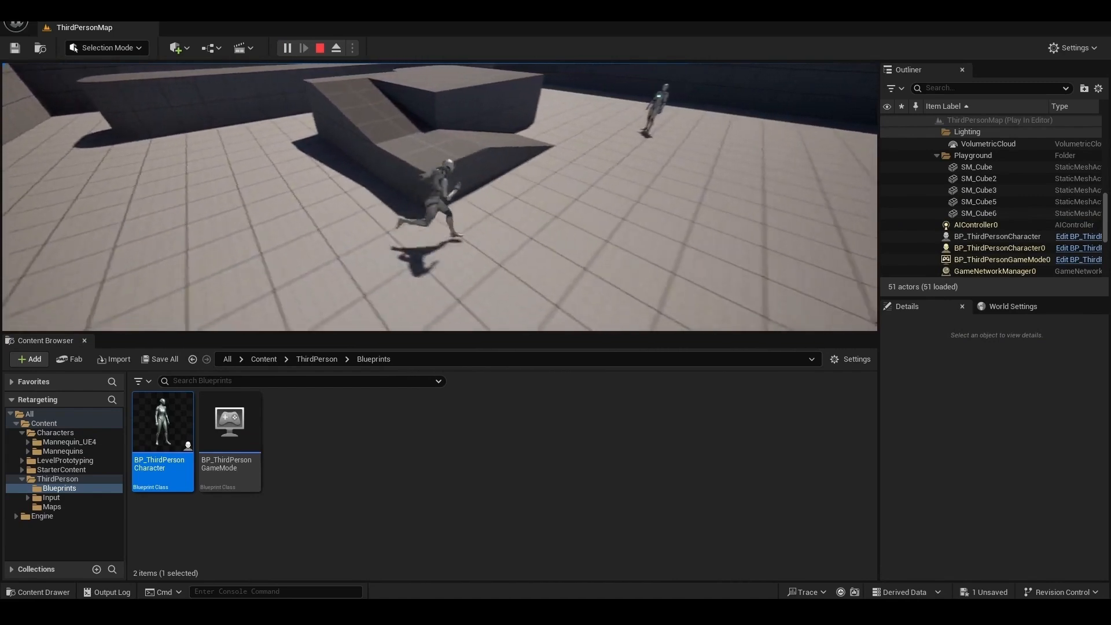
key(Escape)
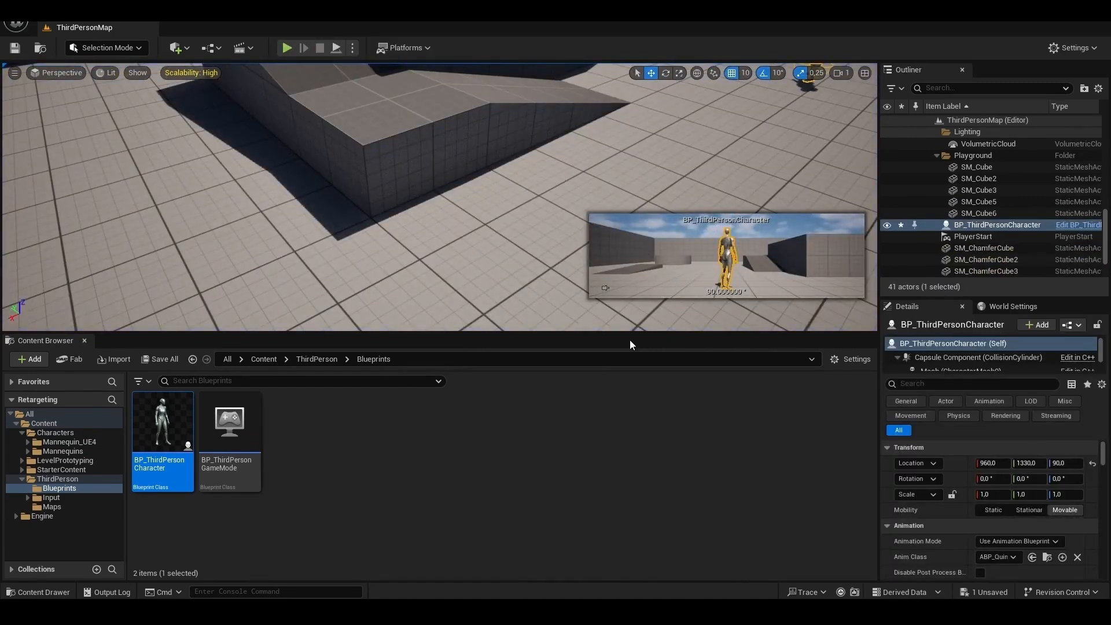
- Create a folder named Amor inside the Characters content folder and open it
key(alt+Tab)
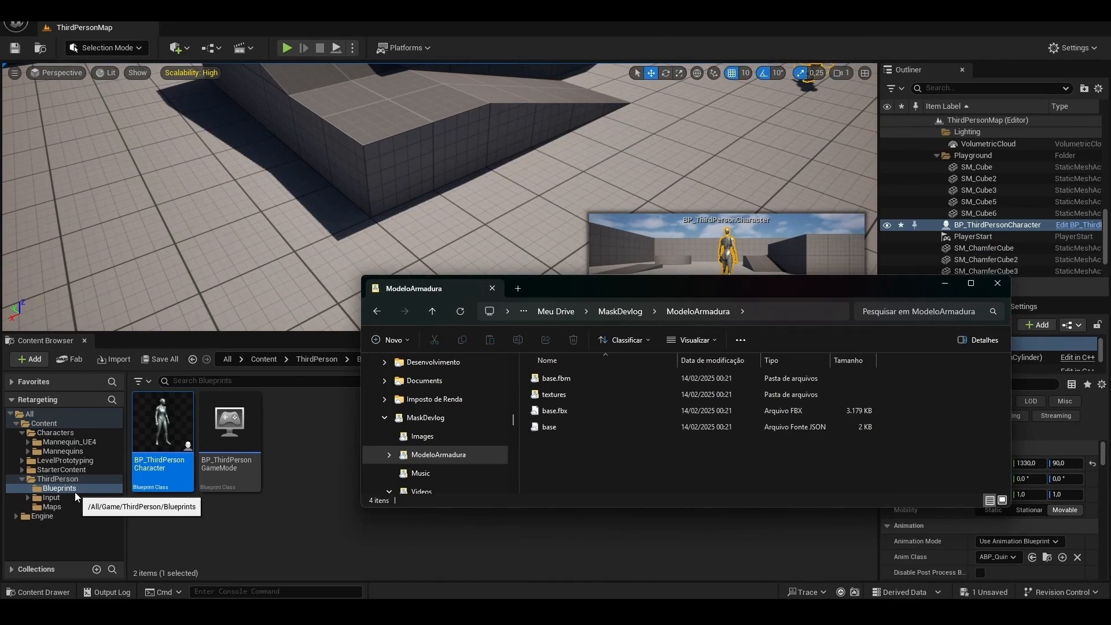
key(alt+Tab)
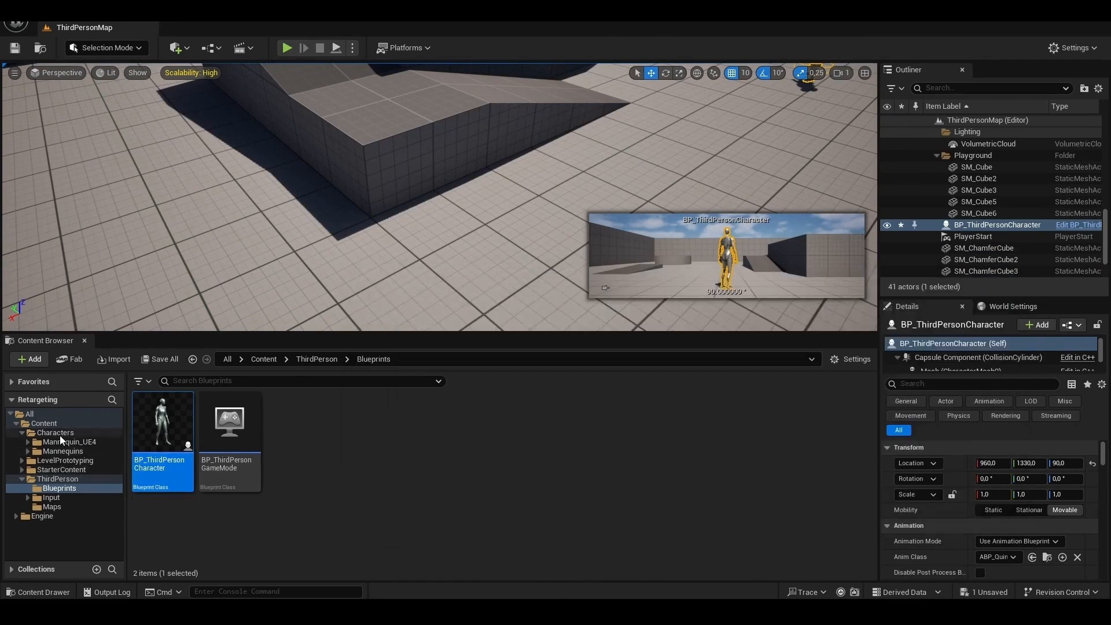
click(60, 435)
right_click(338, 511)
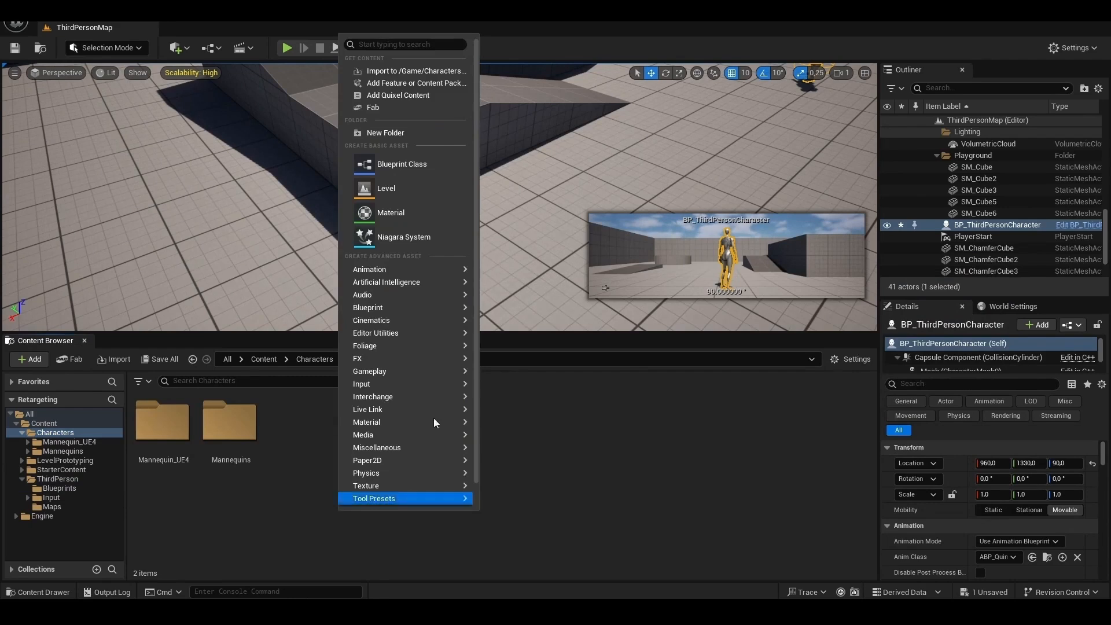
click(405, 133)
text(Amo)
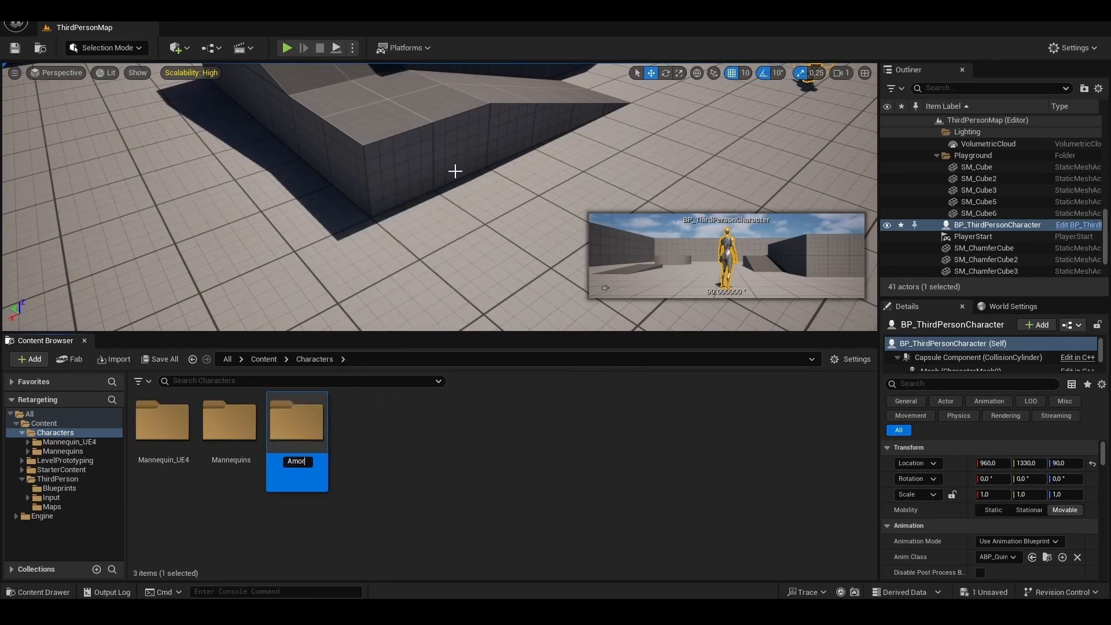
text(r)
key(Return)
key(Return)
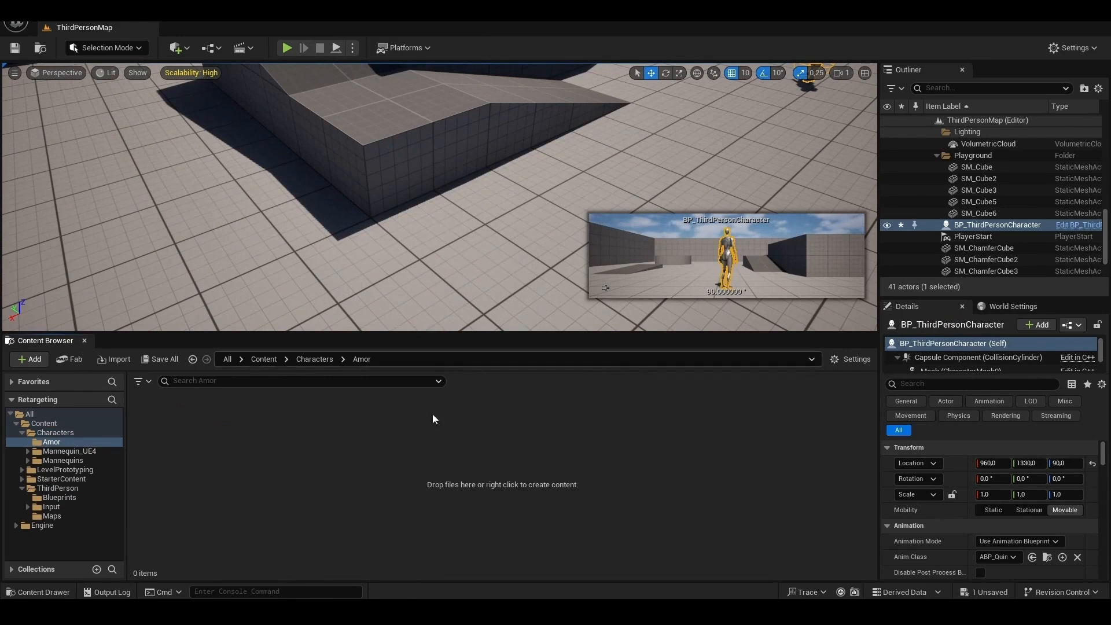
- Import base.fbx with the base.fbm and textures folders from ModeloArmadura into the Amor folder, using the default import settings
click(280, 555)
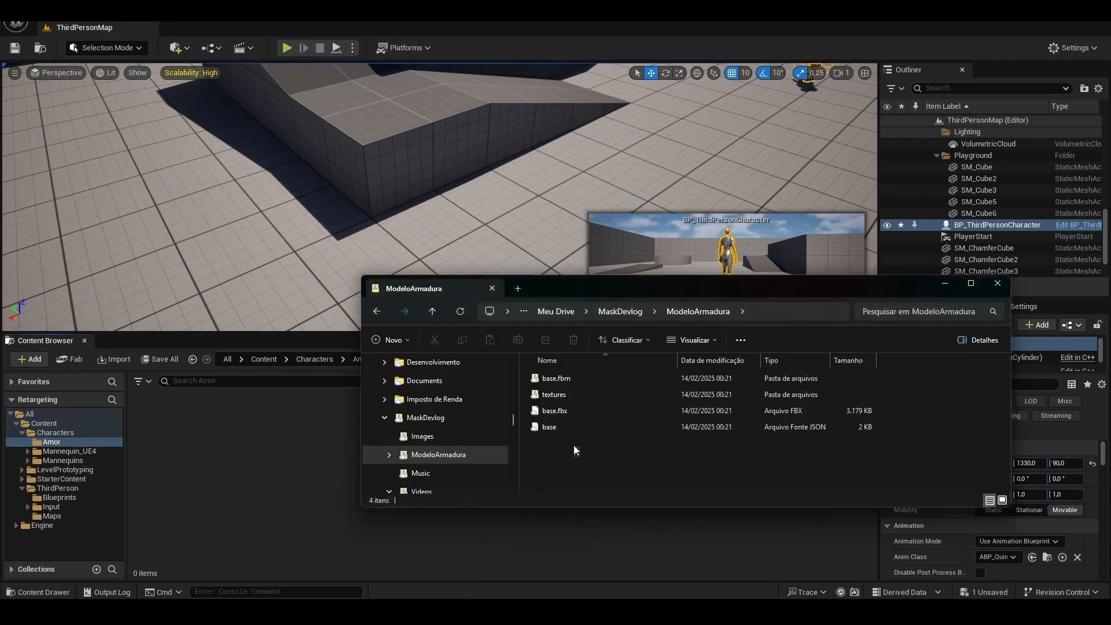
key(ctrl+a)
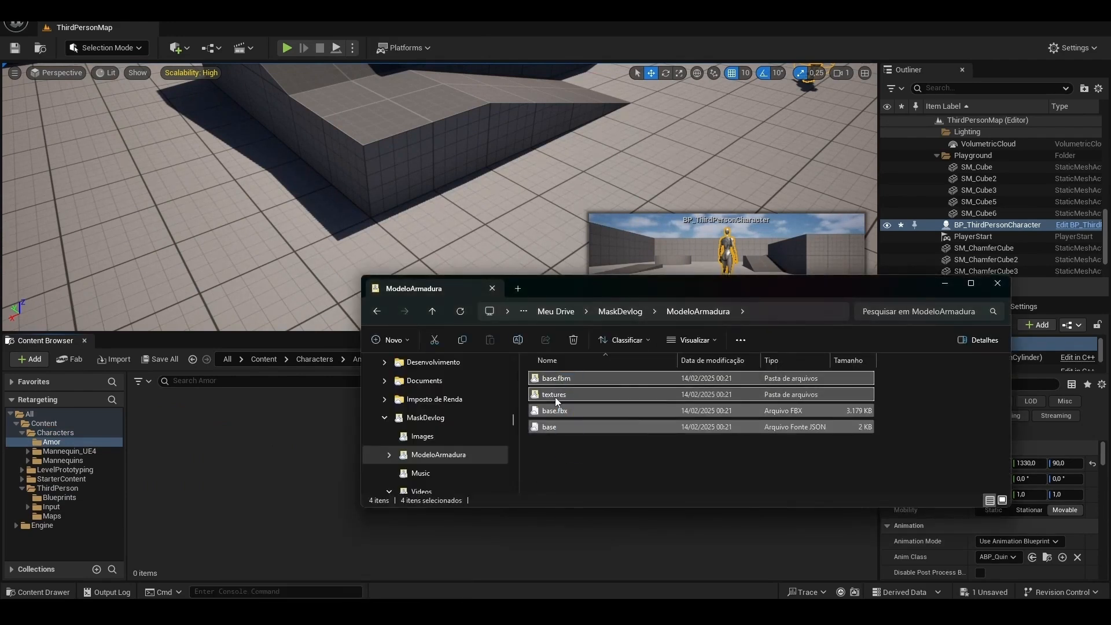
click(561, 433)
click(556, 413)
shift+click(563, 380)
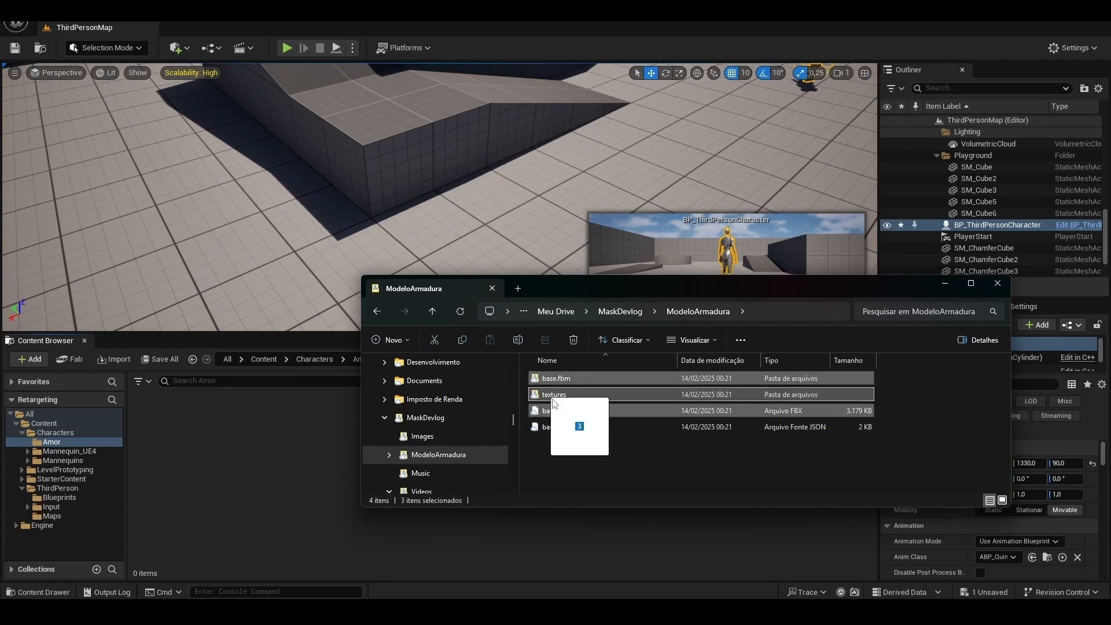
drag(257, 442, 257, 443)
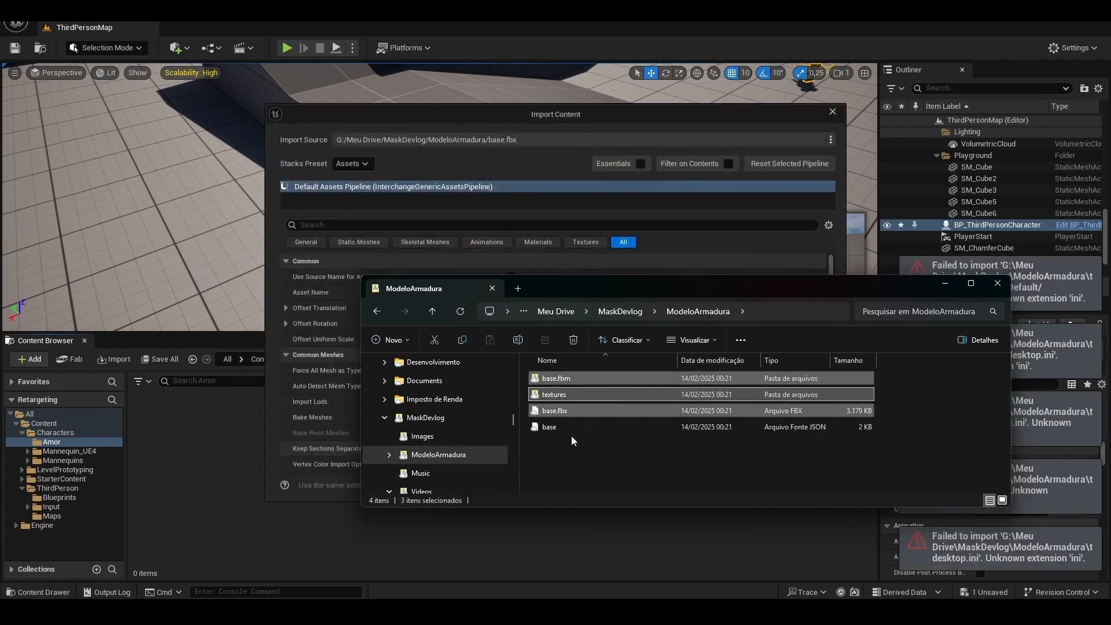
click(944, 284)
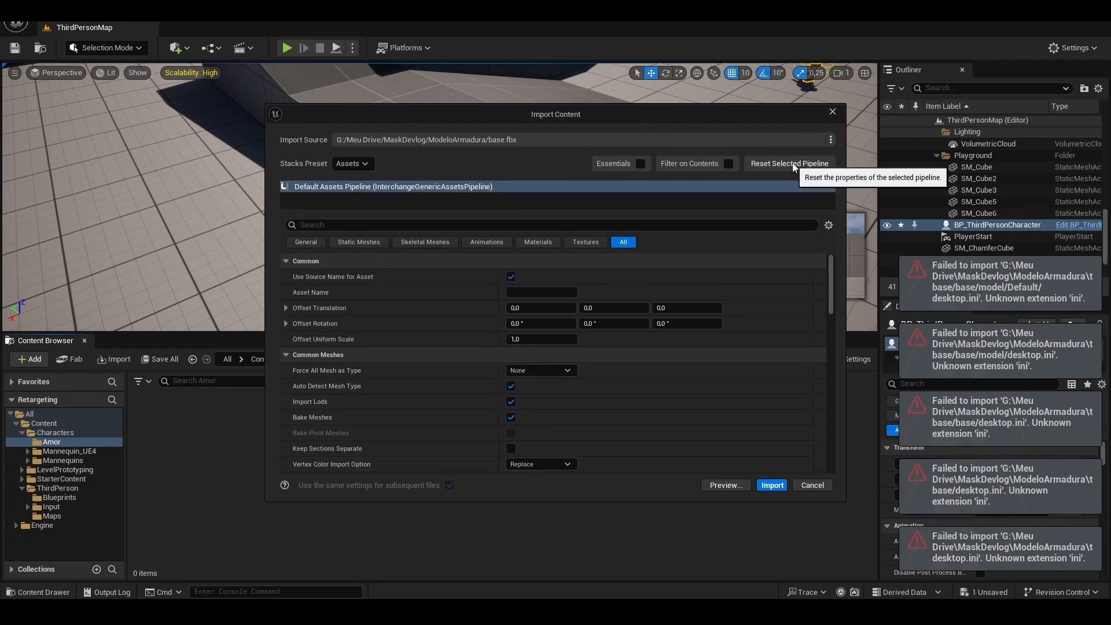
click(772, 485)
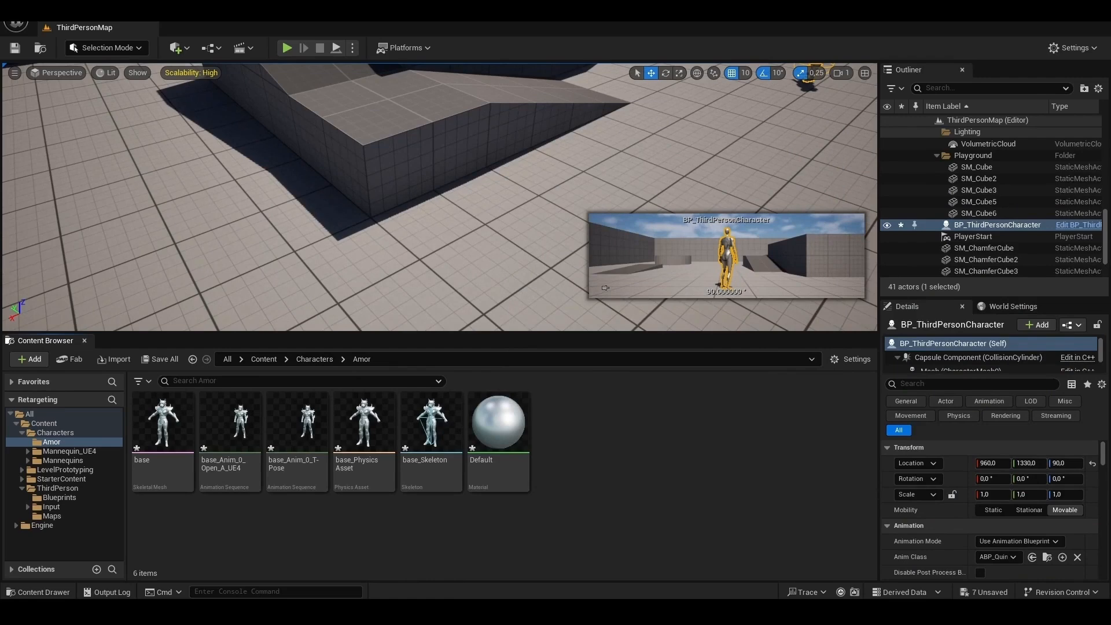
- Import the diffuse, metallic, normal, pbr and roughness texture files from the Pbr folder into the Amor folder
click(689, 613)
drag(985, 350, 518, 454)
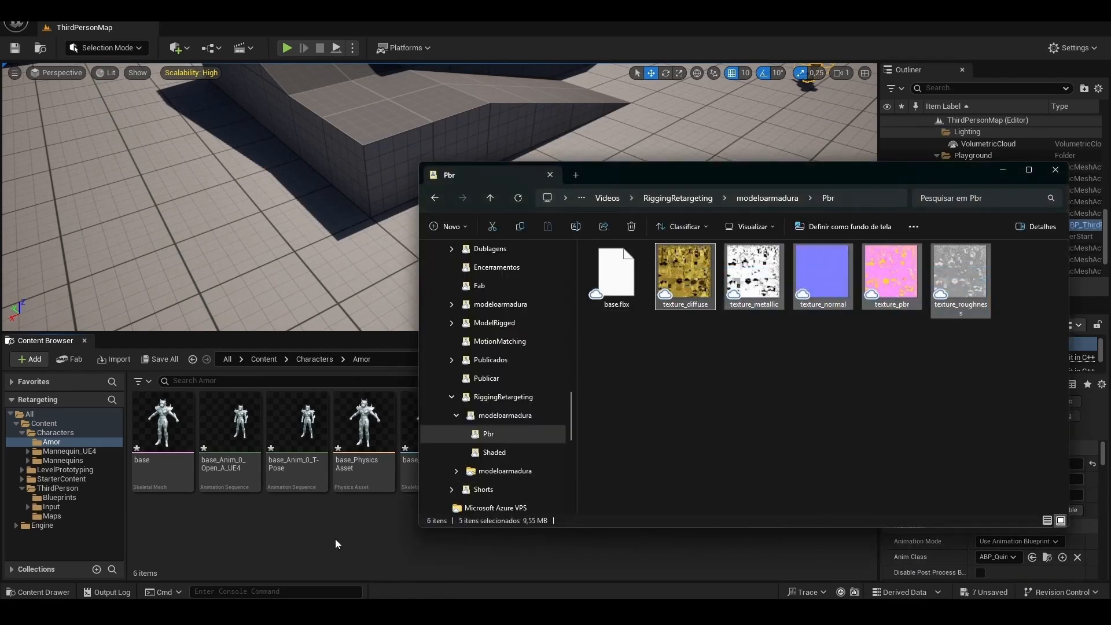
click(1001, 171)
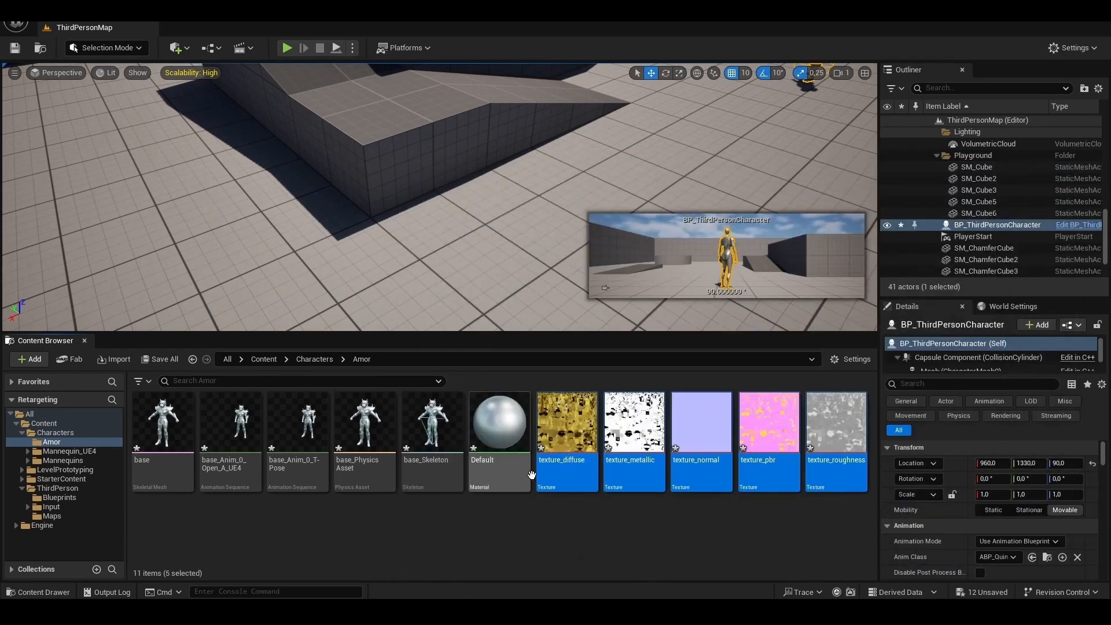
- Open the Default material, dock its editor beside the ThirdPersonMap tab, and bring the material graph nodes into view
click(501, 427)
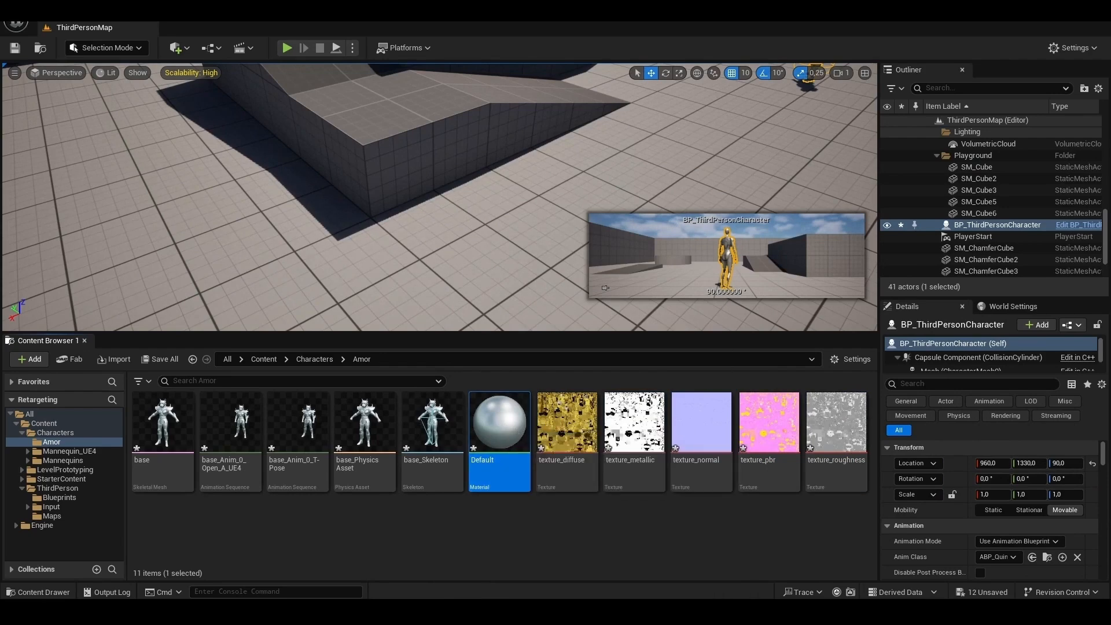
drag(1110, 196, 267, 37)
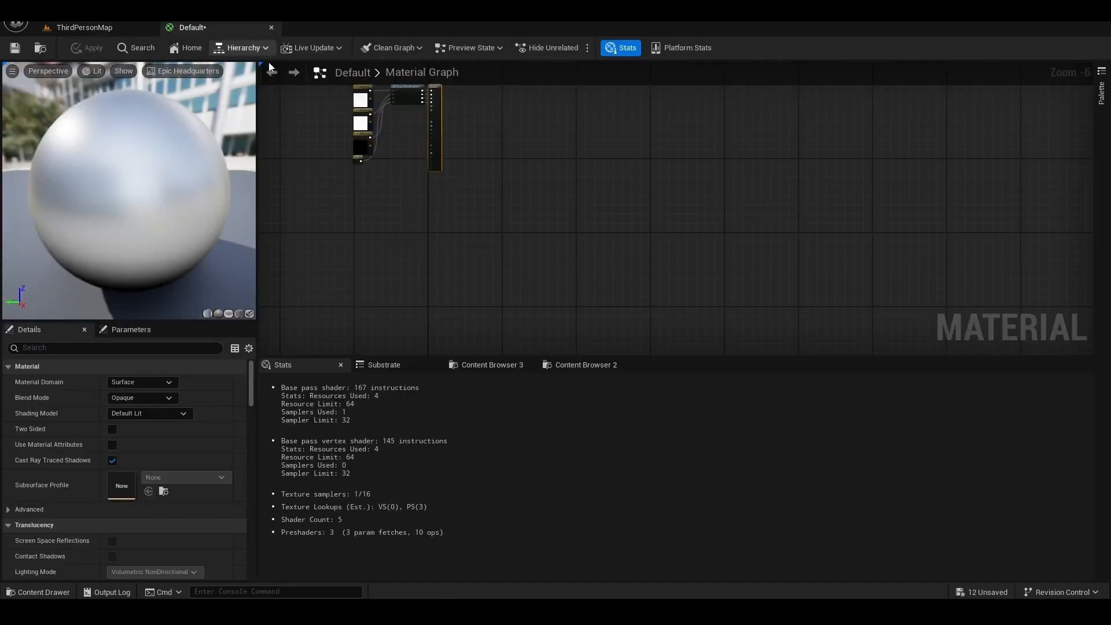
scroll(387, 127, up, 3)
drag(429, 128, 471, 186)
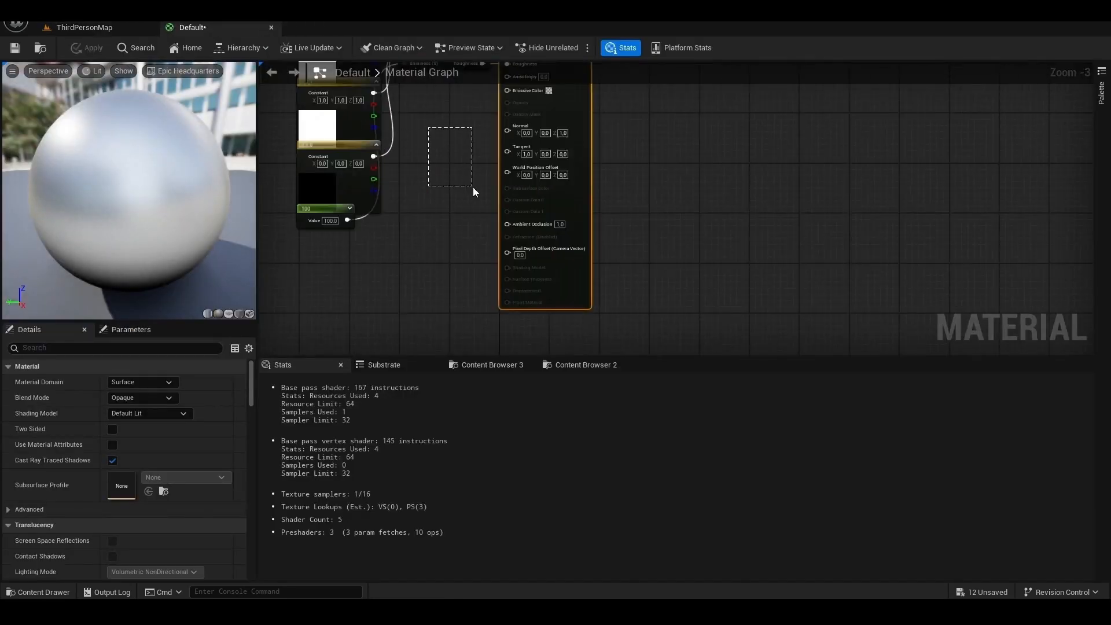
right_drag(432, 136, 566, 273)
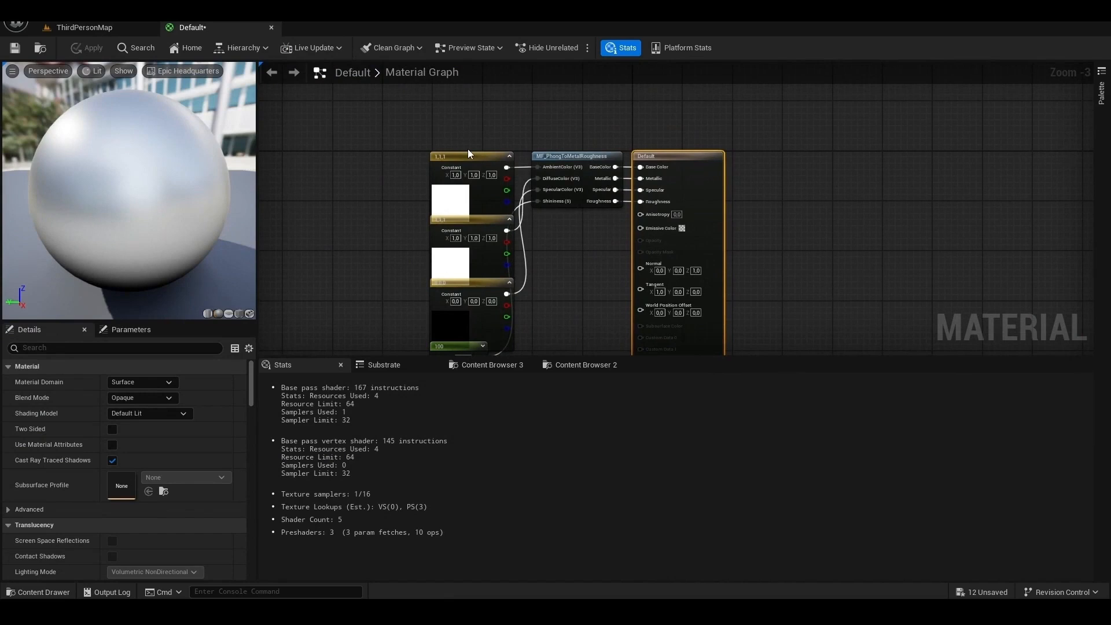
- Delete all the constant, parameter and MF_PhongToMetalRoughness nodes feeding the Default material's output node
drag(468, 151, 574, 311)
key(Delete)
key(Delete)
right_drag(553, 308, 529, 204)
drag(394, 194, 485, 308)
key(Delete)
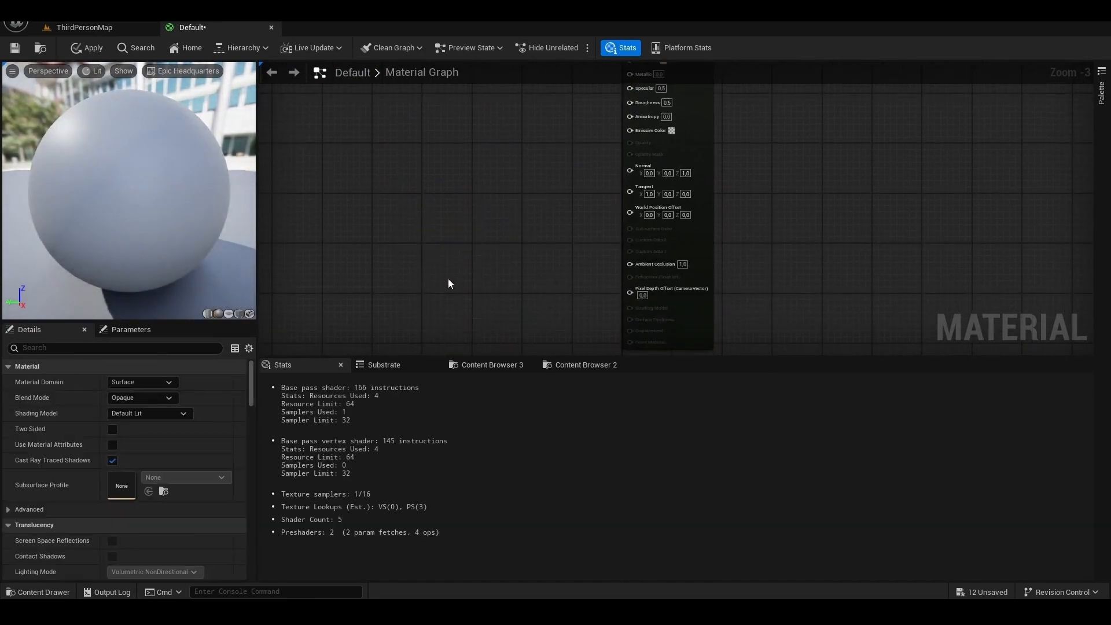
- Add texture_diffuse, texture_metallic, texture_normal and texture_roughness from the Characters/Amor folder to the material graph as texture samples
click(41, 593)
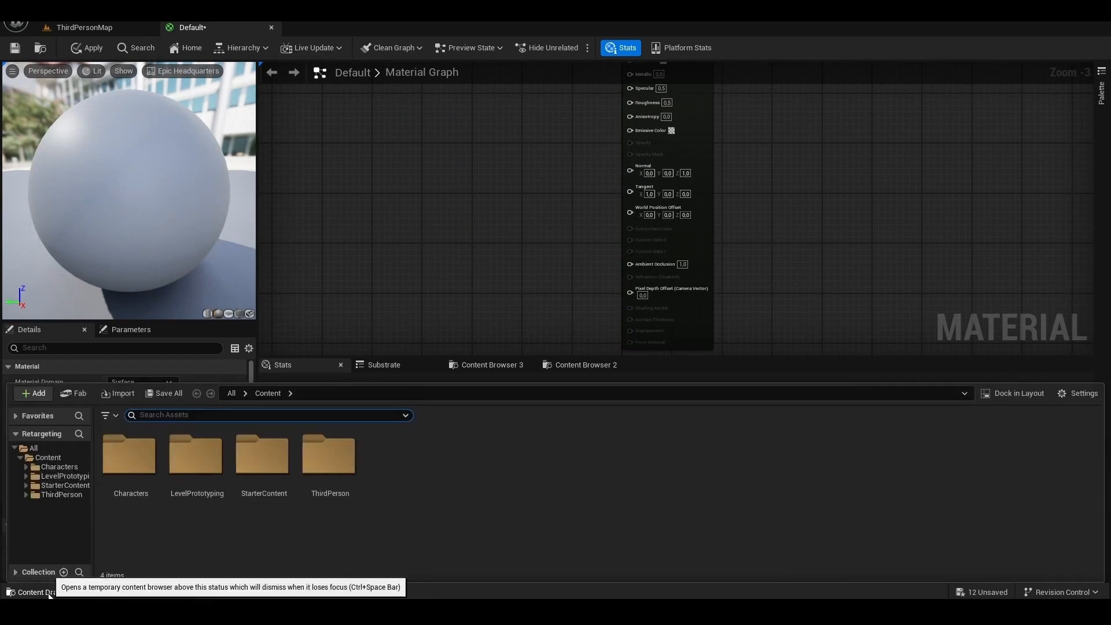
click(58, 466)
double_click(132, 460)
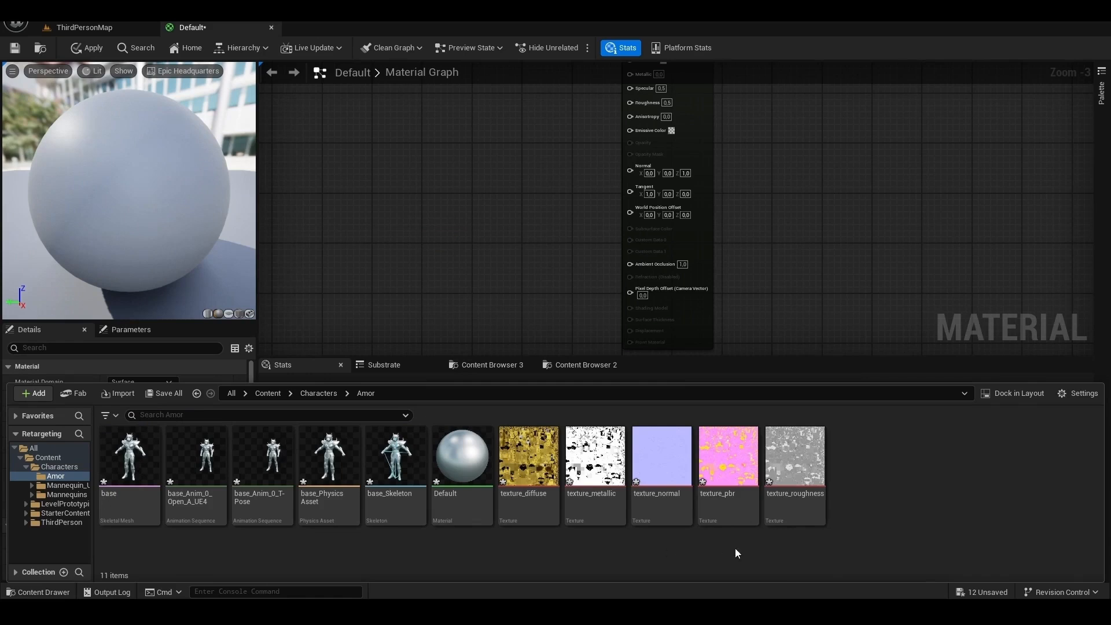
click(529, 456)
shift+click(659, 461)
ctrl+click(795, 460)
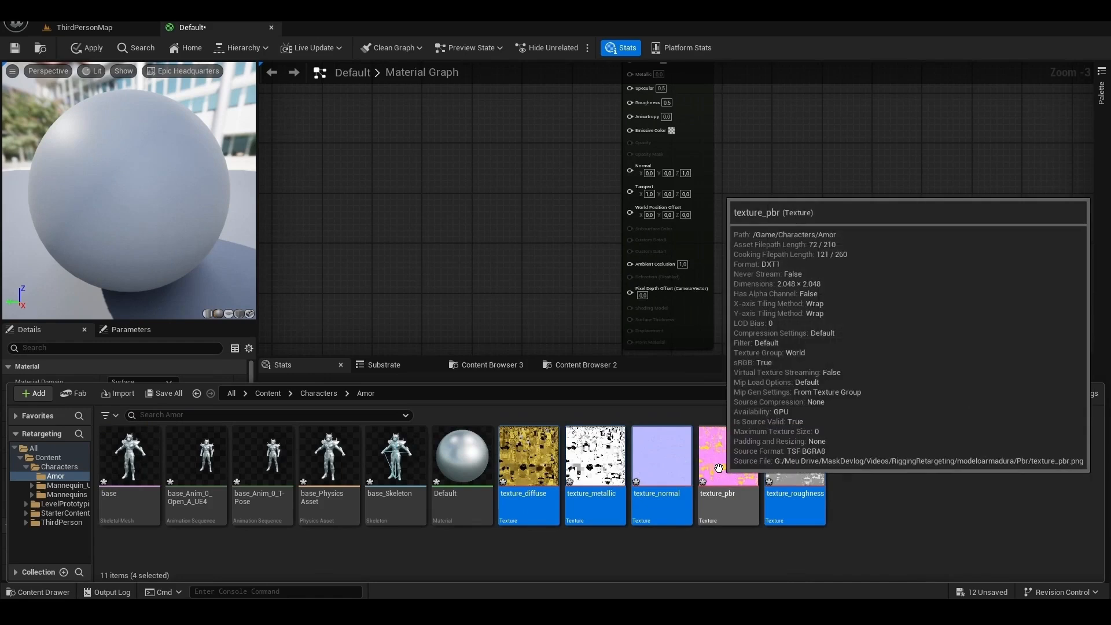
drag(660, 466, 500, 185)
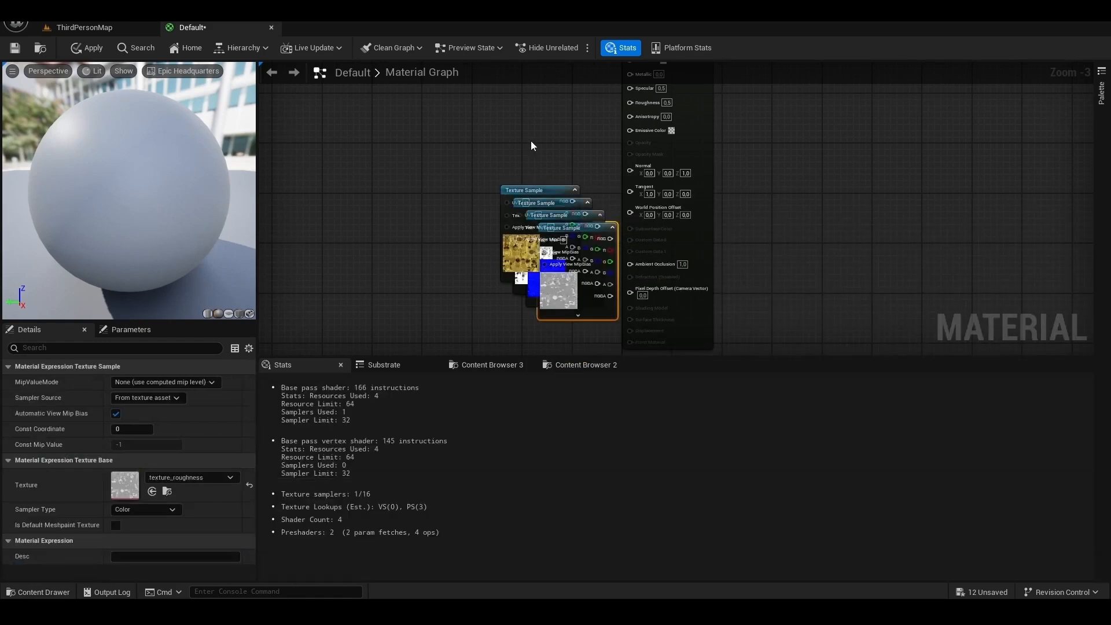
- Spread the four texture samples around the output node and connect the diffuse sample's RGB to Base Color
right_drag(543, 132, 584, 257)
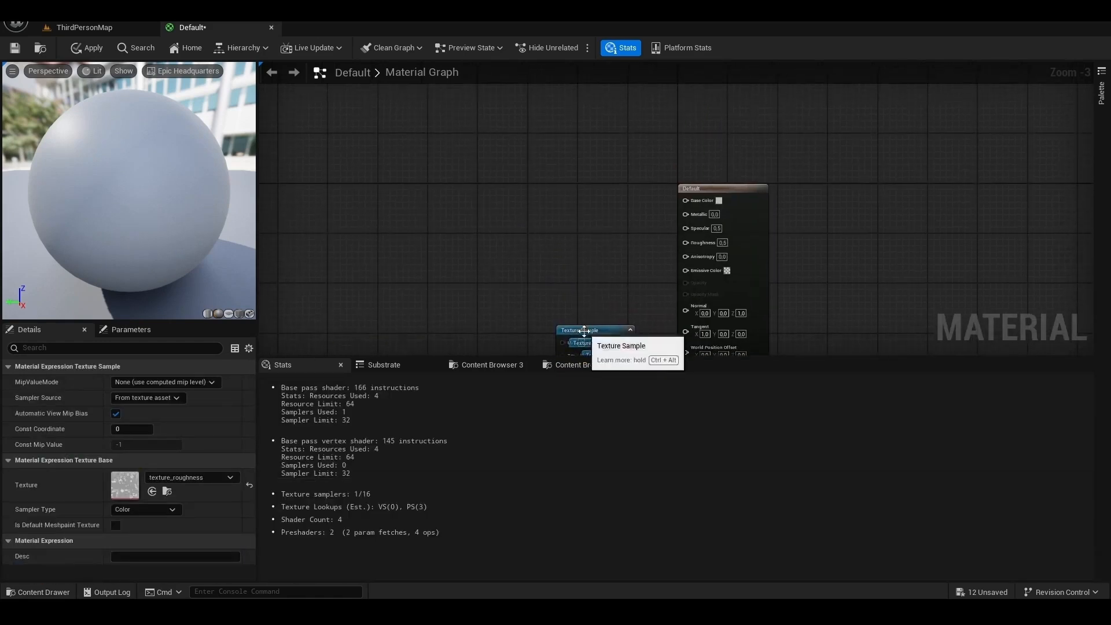
drag(584, 333, 543, 166)
right_drag(602, 259, 537, 255)
drag(530, 282, 412, 253)
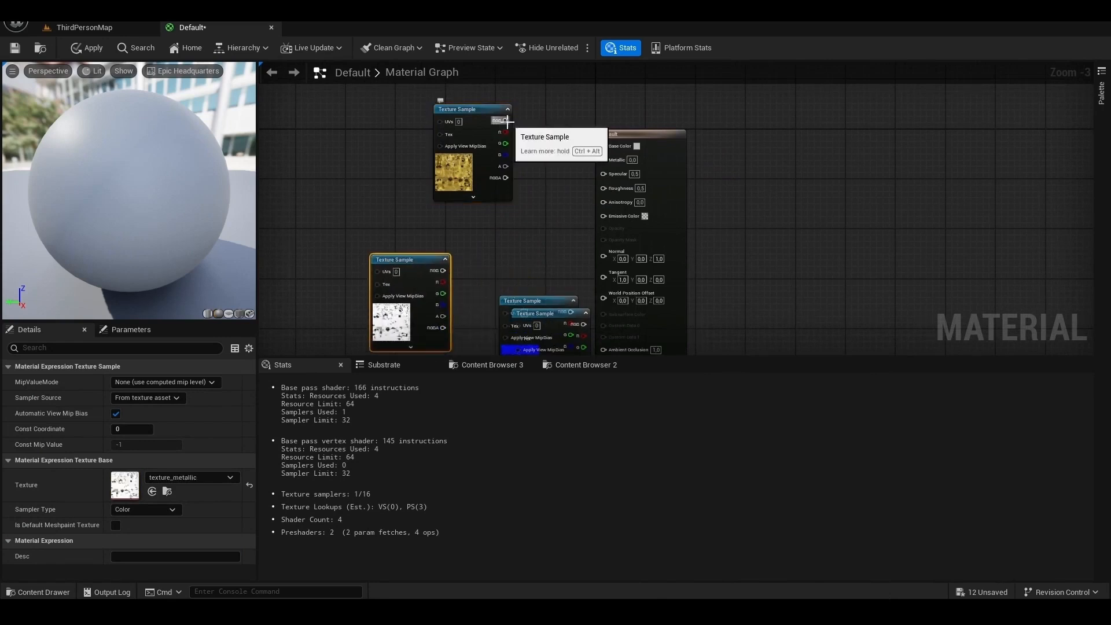
drag(507, 121, 617, 148)
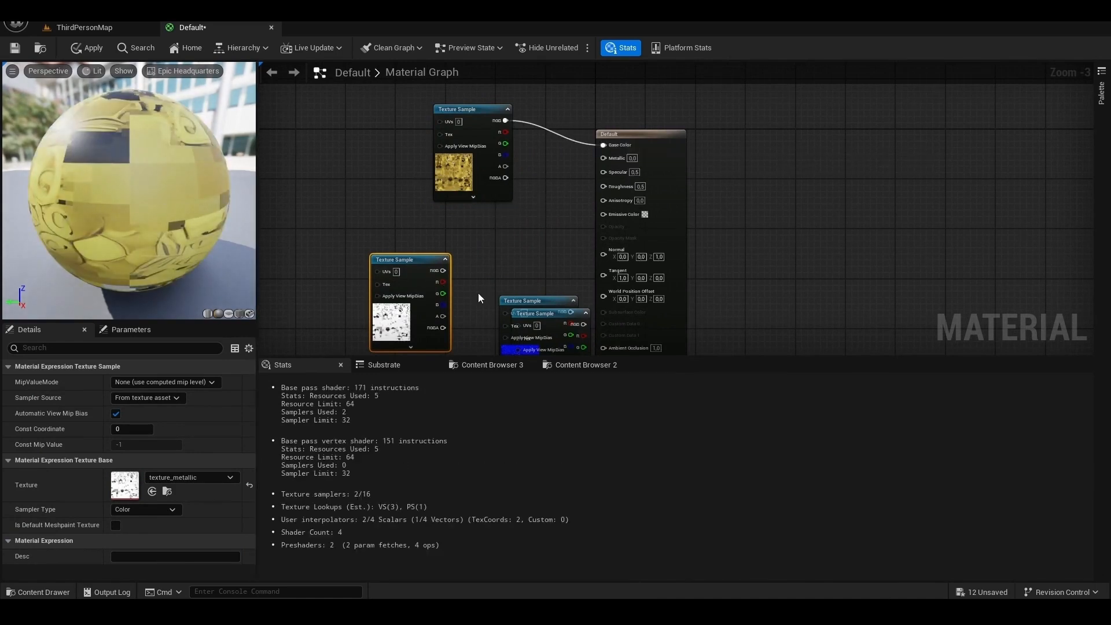
drag(539, 313, 824, 171)
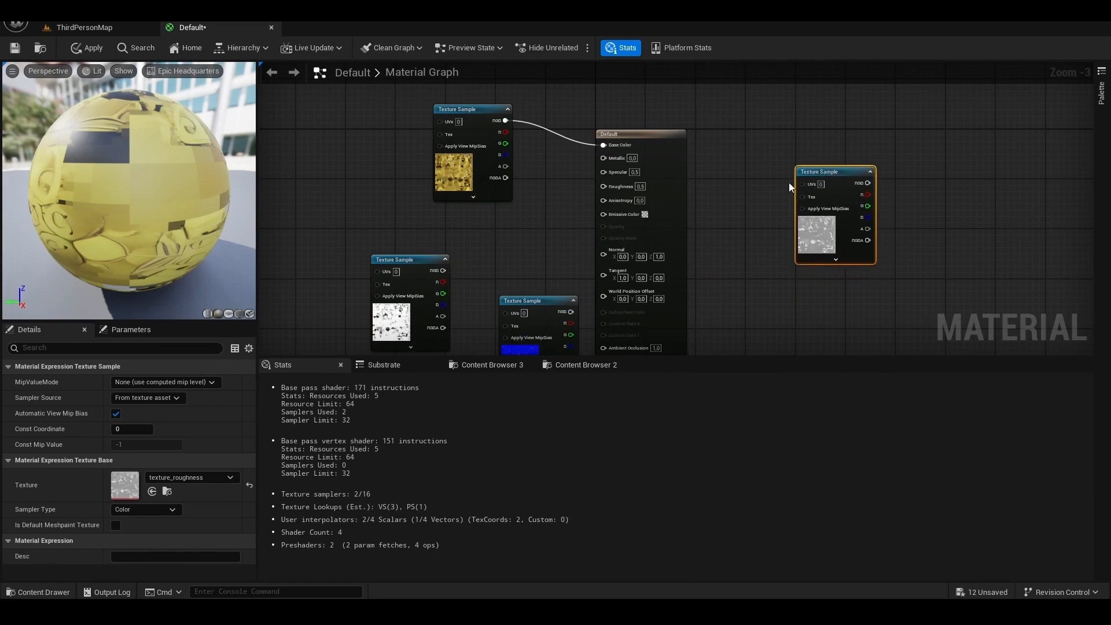
drag(516, 307, 788, 292)
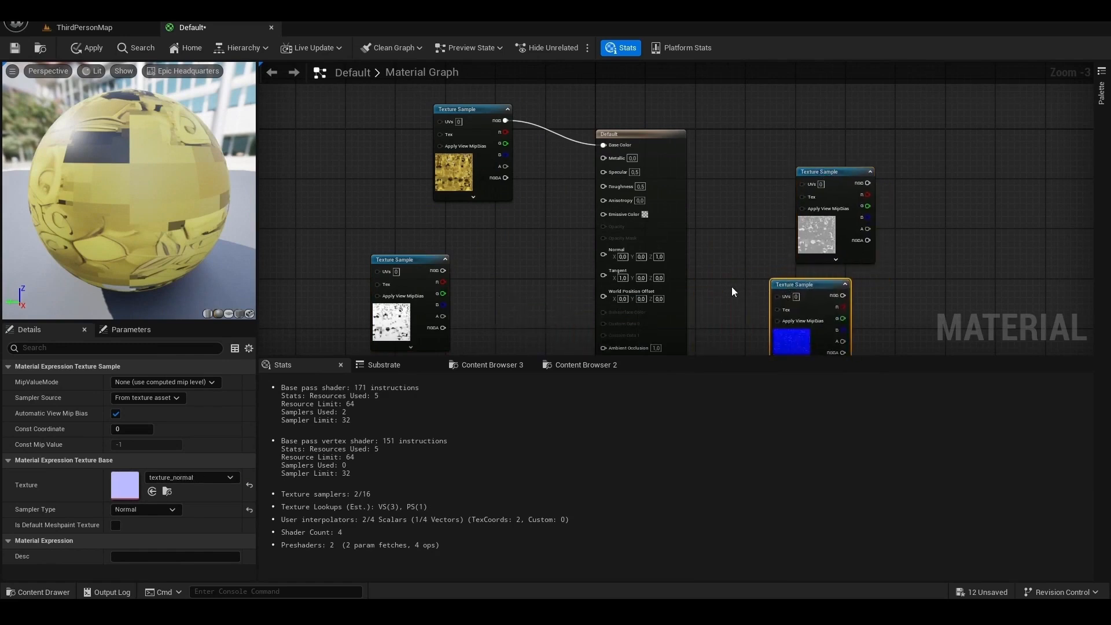
- Connect the roughness, normal and metallic samples' RGB outputs to Roughness, Normal and Metallic, then apply and close the material
click(40, 593)
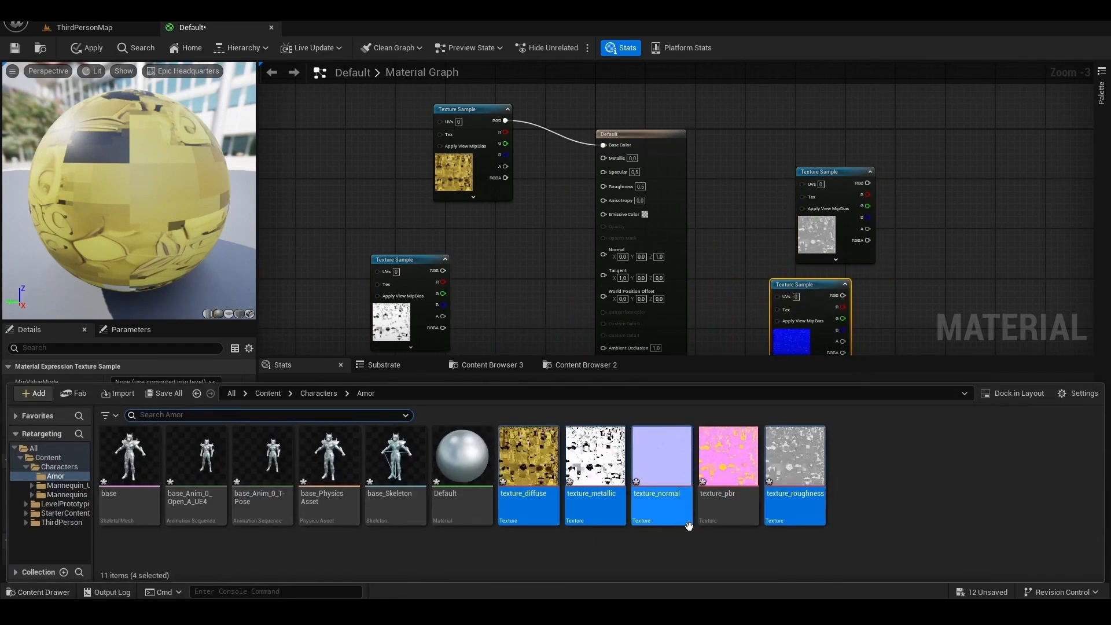
mouse_move(813, 479)
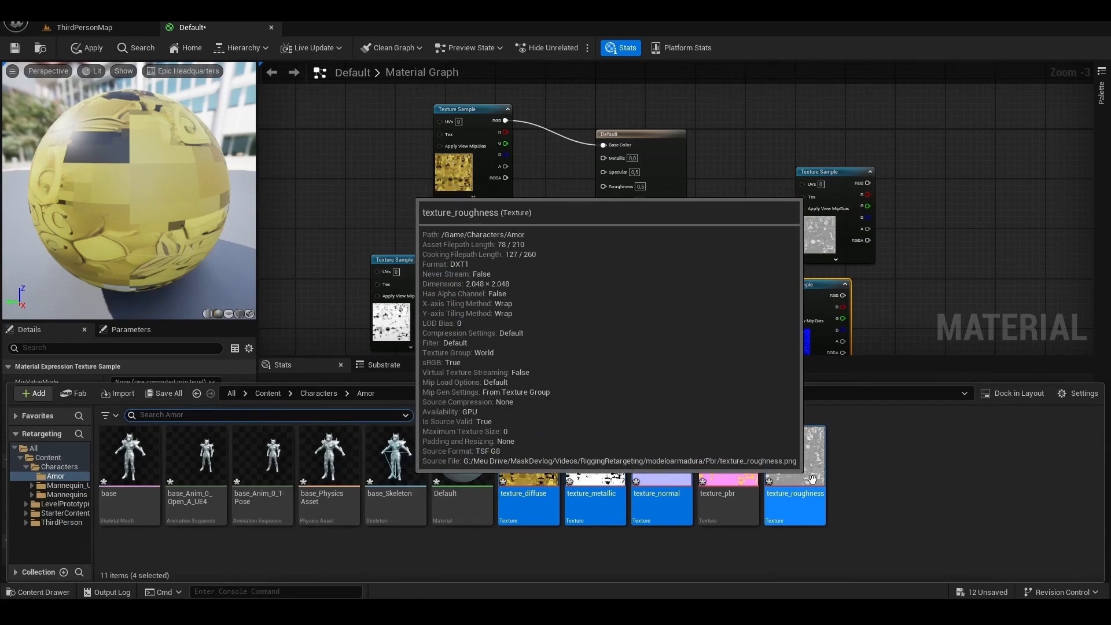
drag(867, 183, 606, 188)
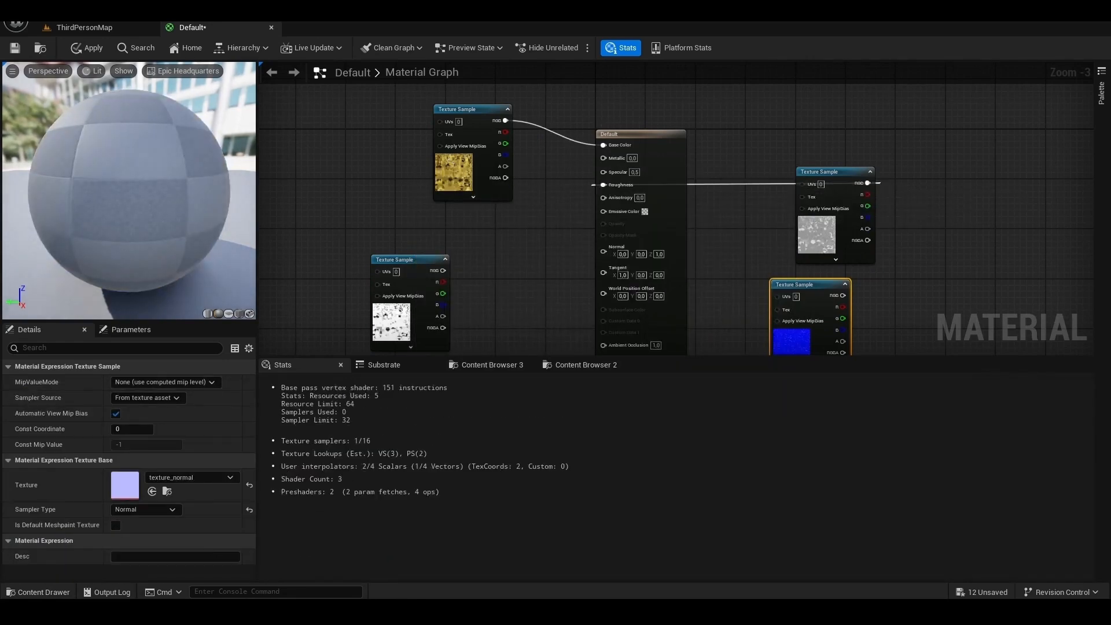
click(47, 594)
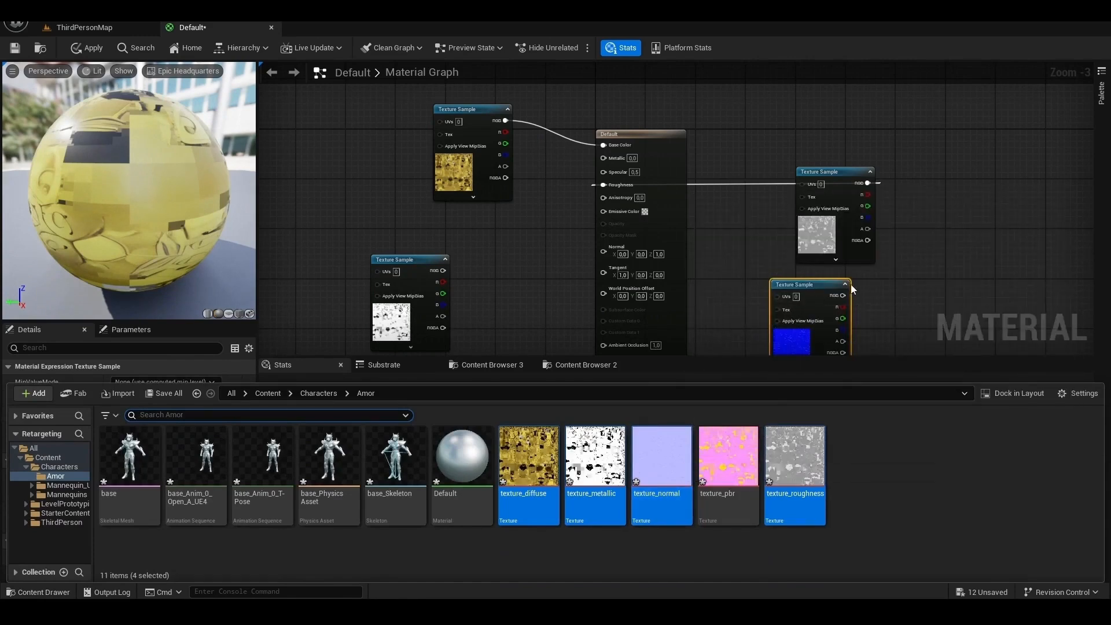
drag(842, 294, 603, 255)
scroll(571, 259, up, 3)
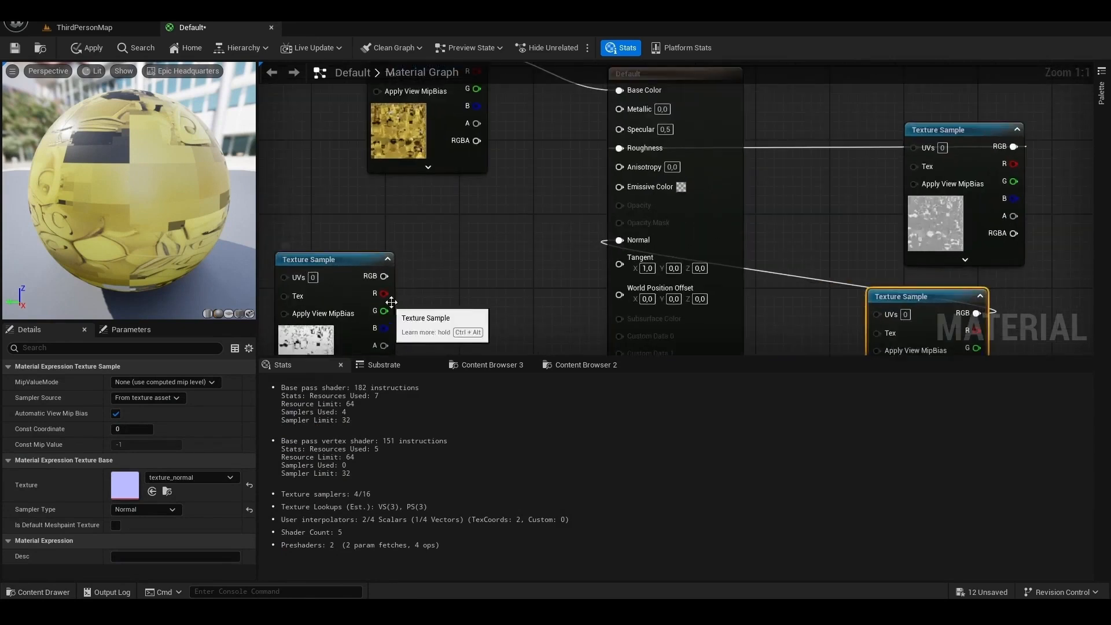
drag(385, 276, 622, 109)
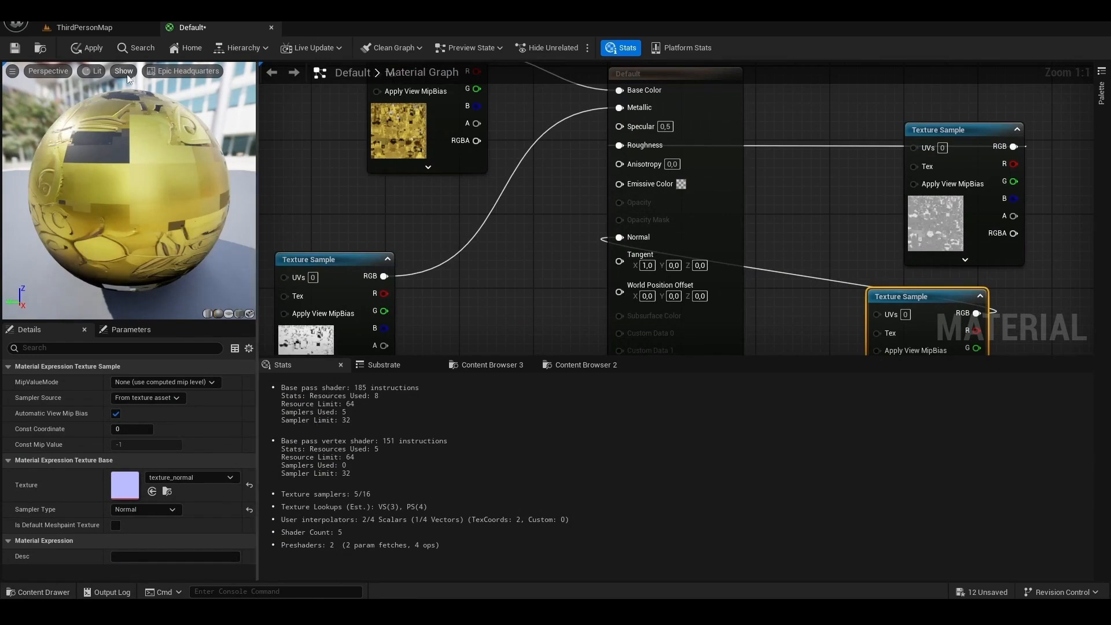
click(89, 48)
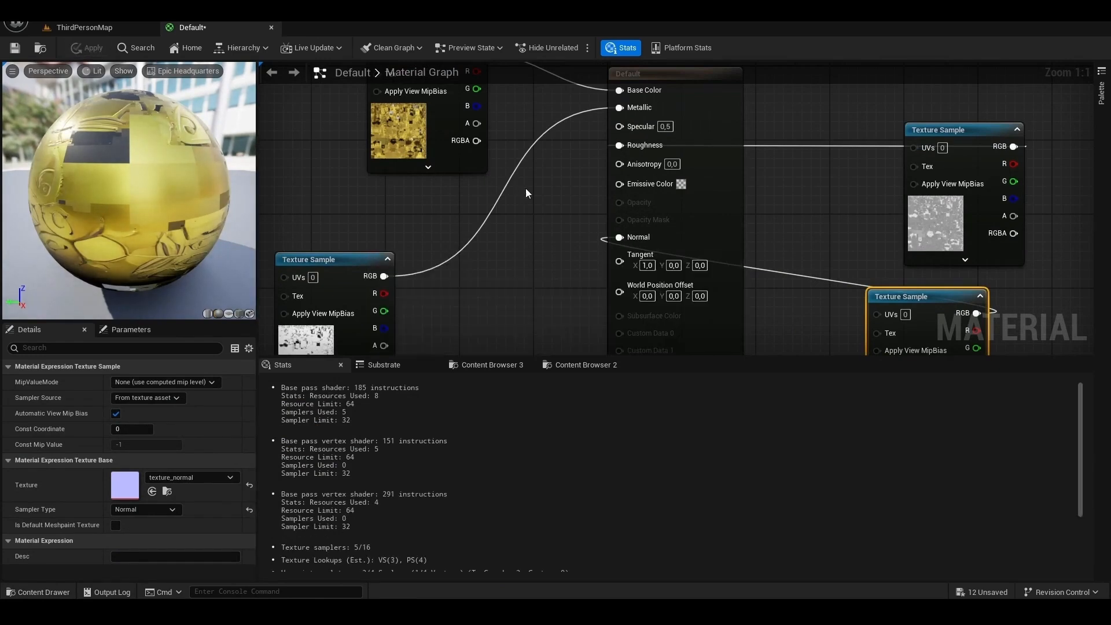
click(271, 28)
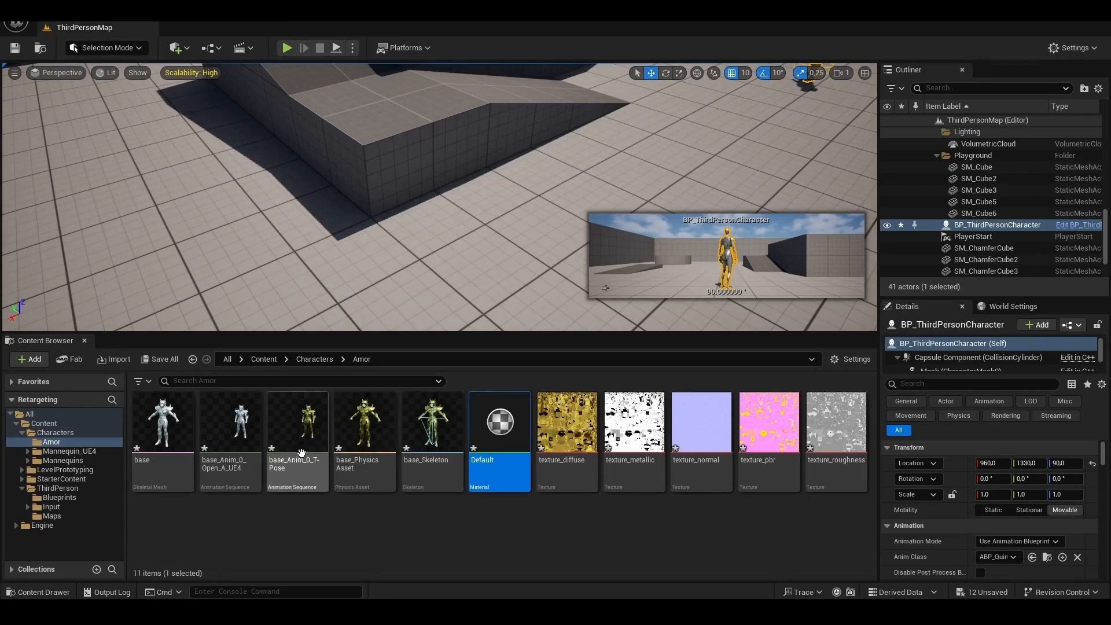
- Open the base skeletal mesh in a docked editor, examine the textured armor on the character, and close it
mouse_move(170, 428)
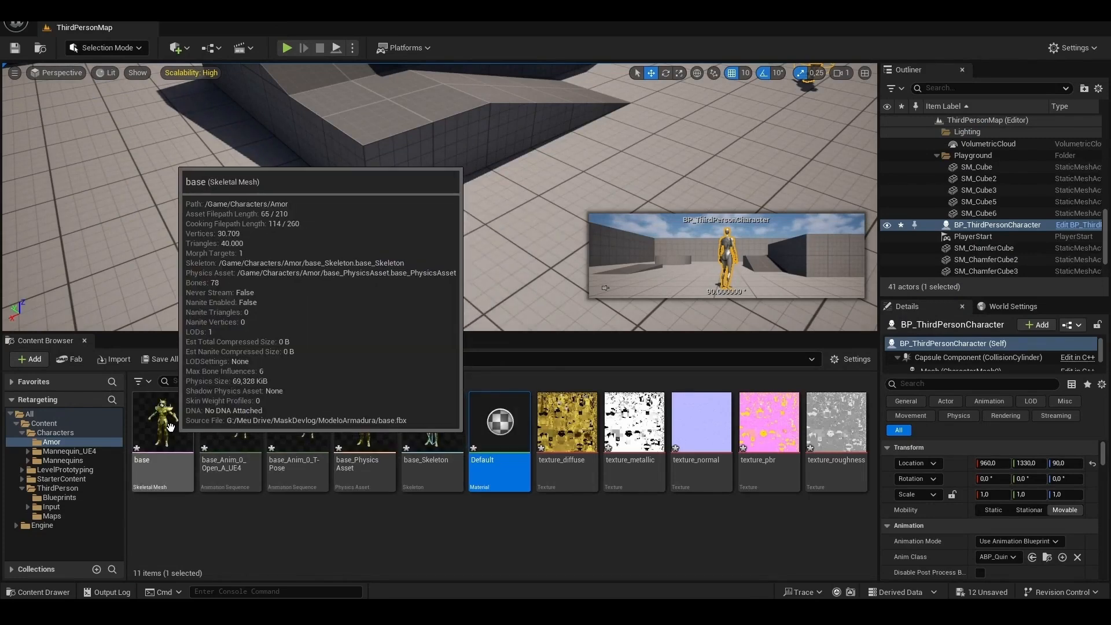
click(170, 427)
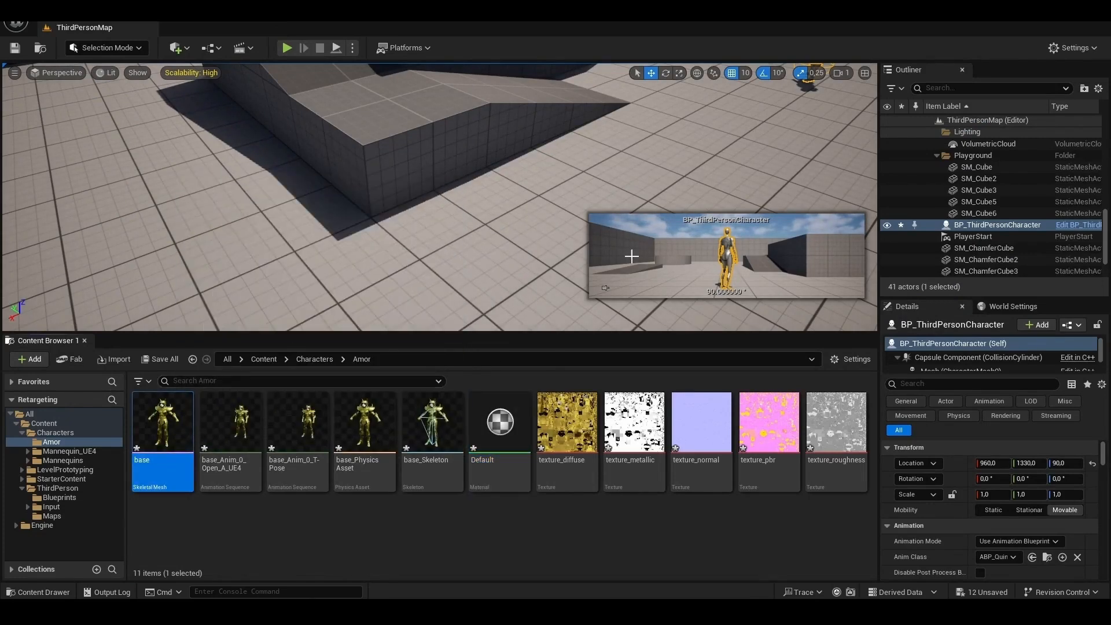
drag(1110, 75, 516, 29)
right_drag(675, 222, 643, 198)
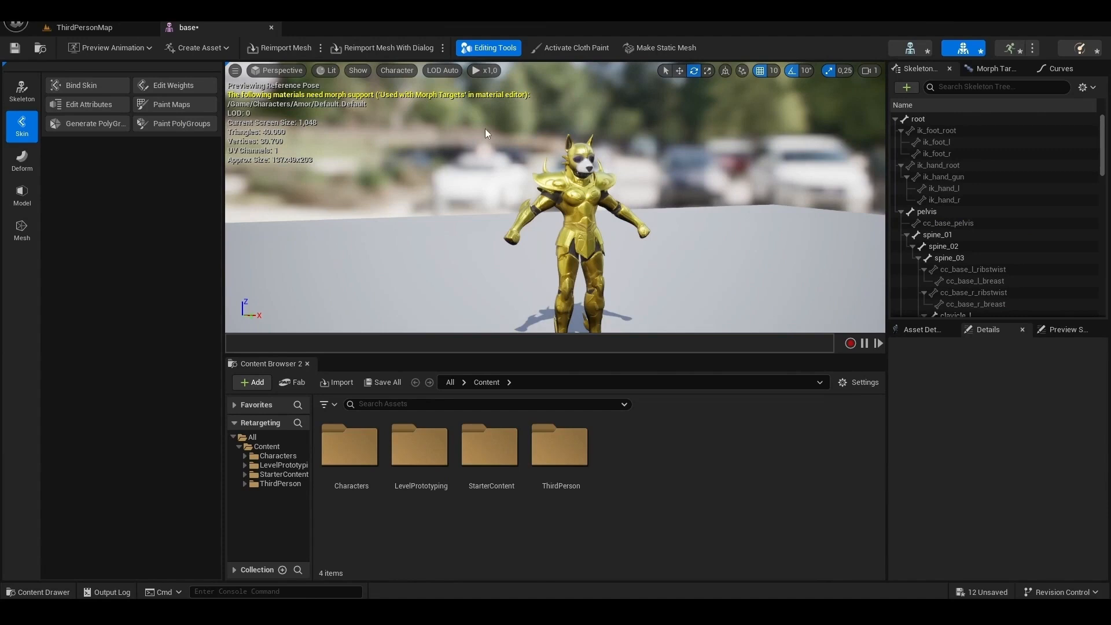
click(271, 27)
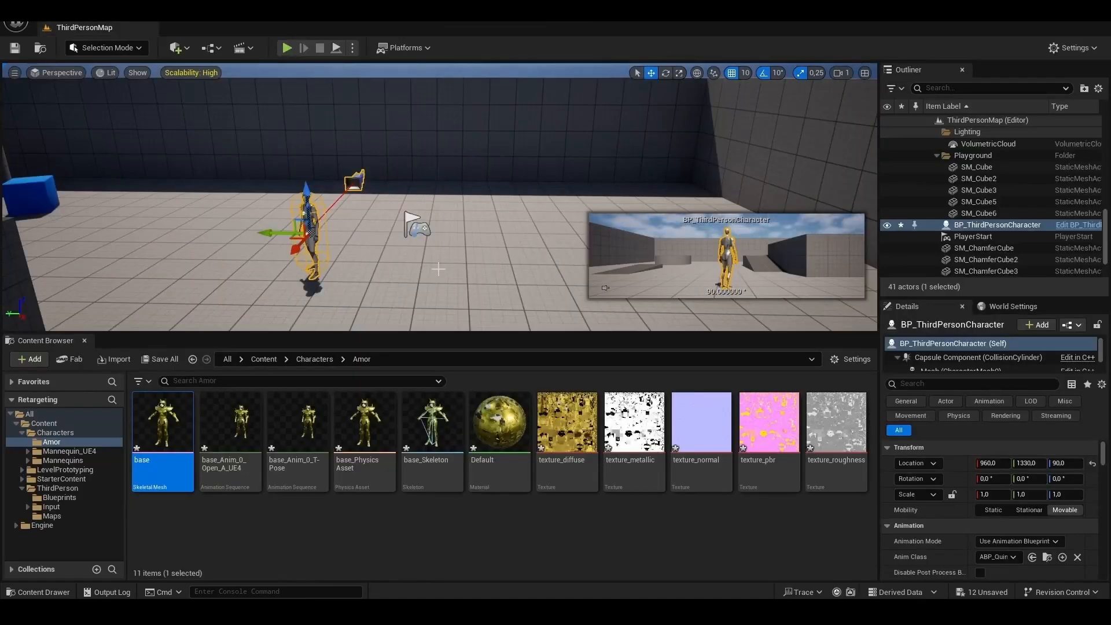
- Copy IK_UE4_Mannequin and RTG_UE5Manny_UE4Manny from the Mannequin_UE4 Rigs folder into the Amor folder
key(f)
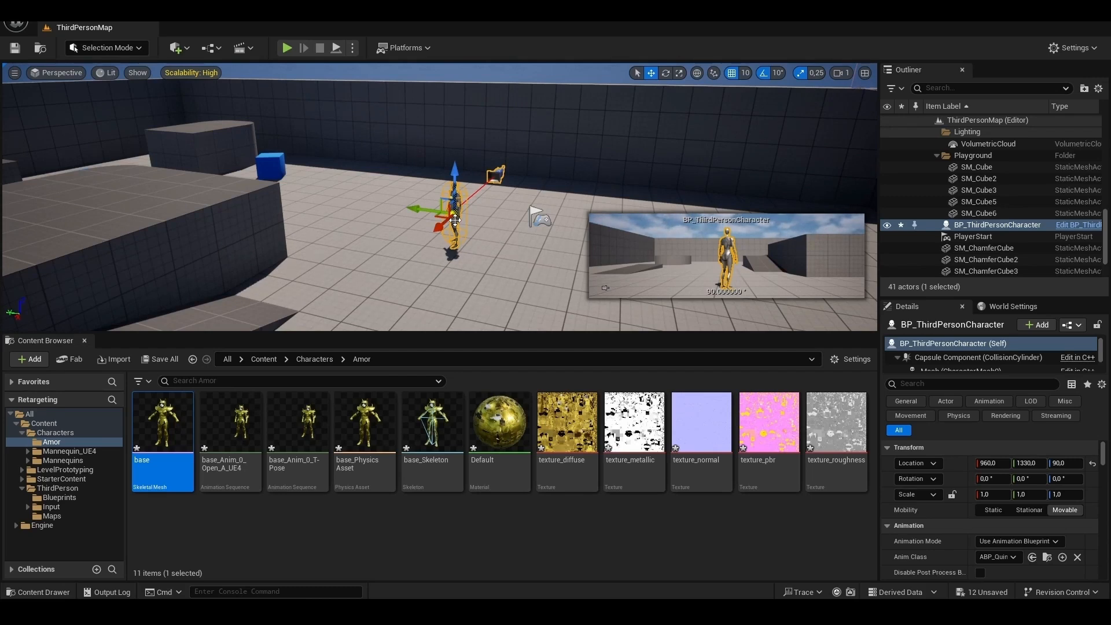
click(289, 530)
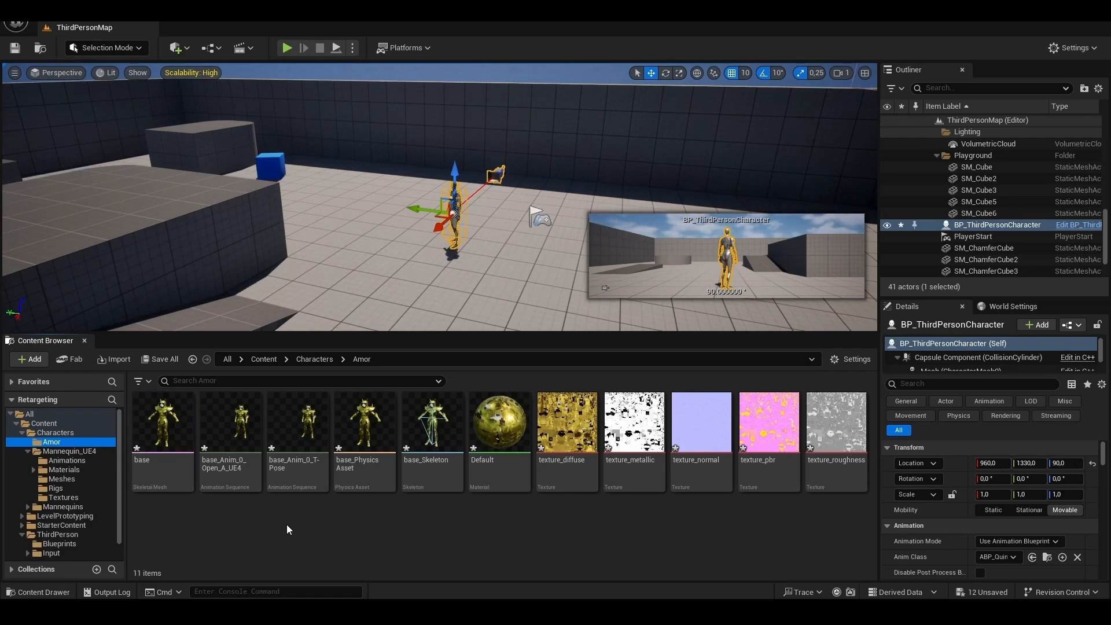
click(65, 451)
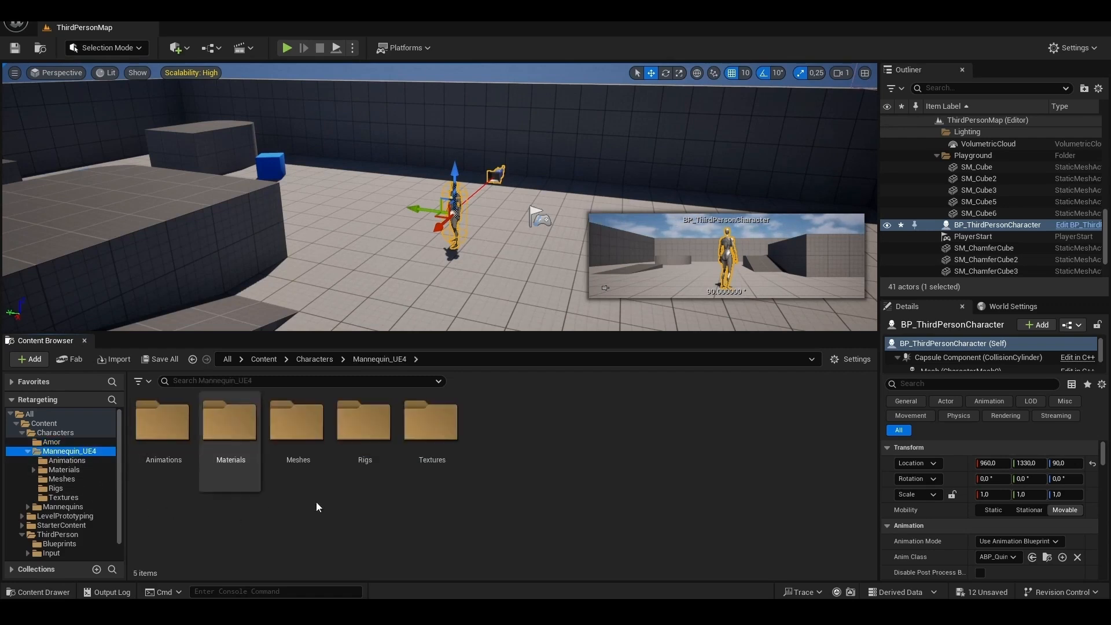
double_click(355, 436)
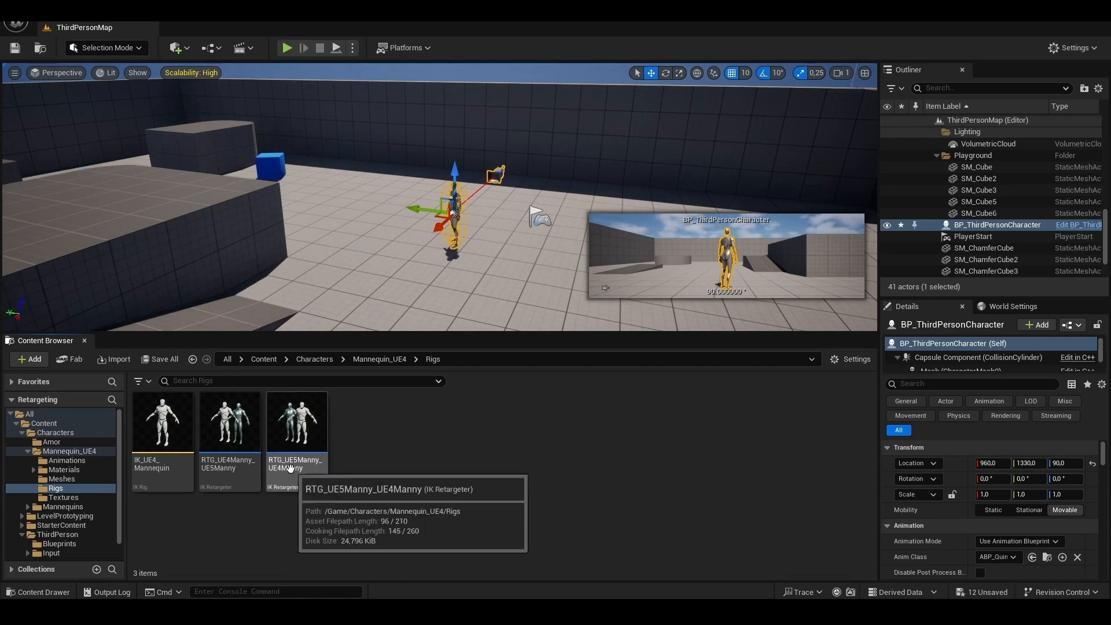
click(306, 423)
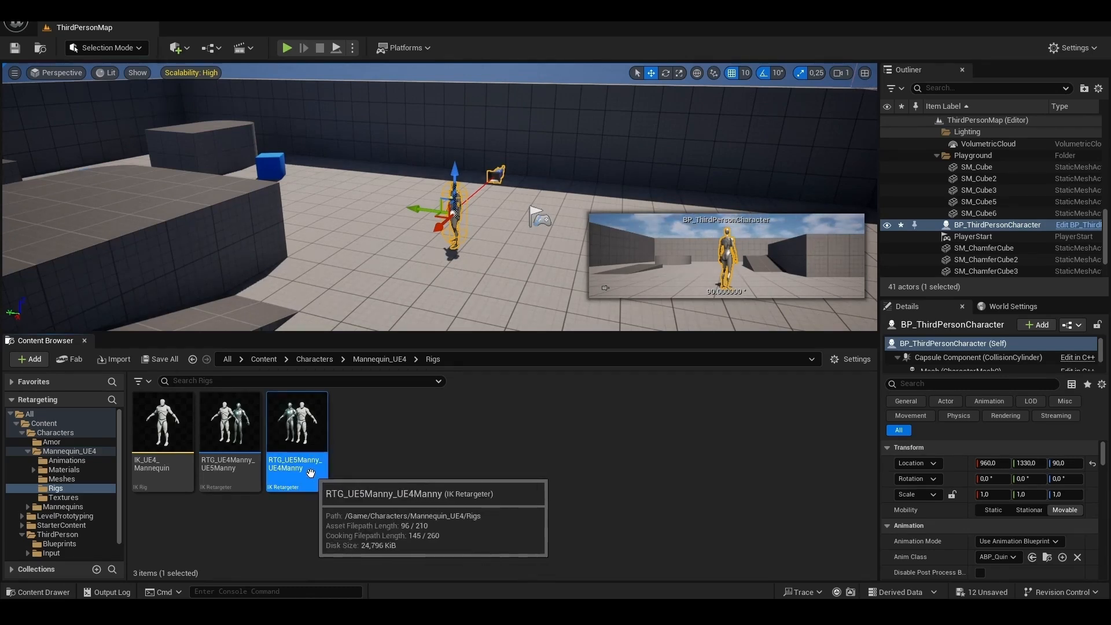
ctrl+click(163, 434)
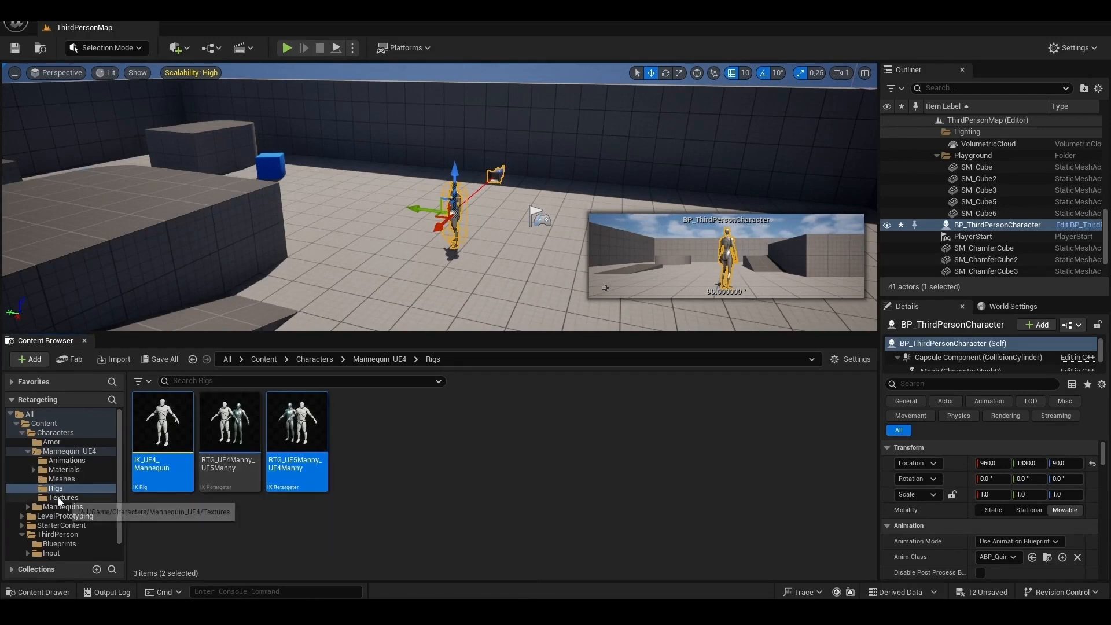
click(51, 441)
key(ctrl+v)
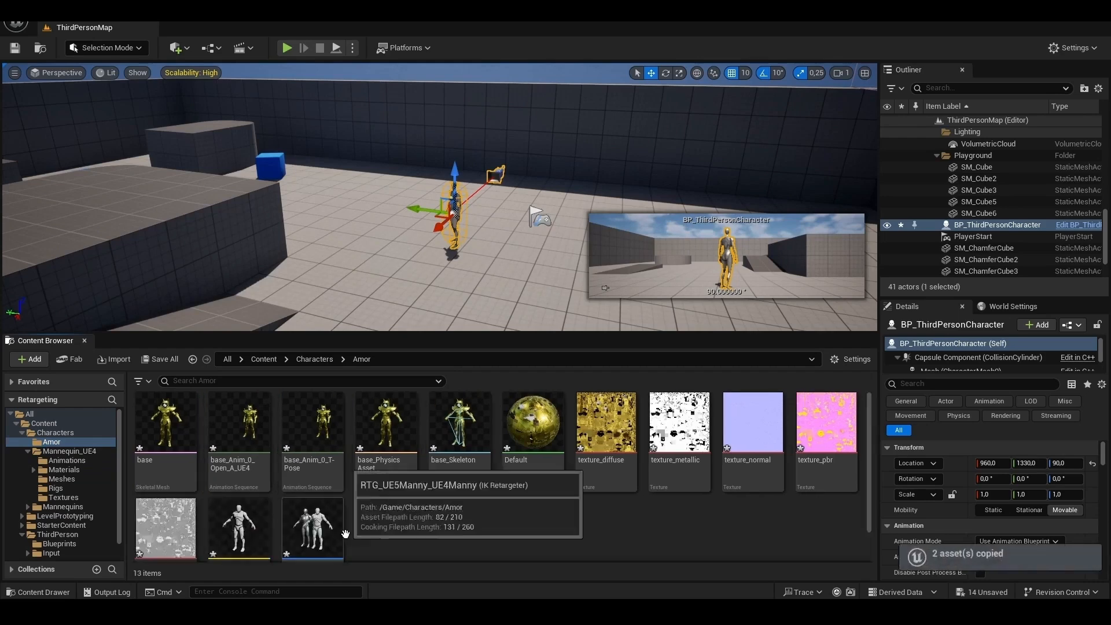
- Rename the copied IK Rig as IK_UE4_Armor and the copied IK Retargeter as RTG_UE5Manny_UE4Armor
click(668, 486)
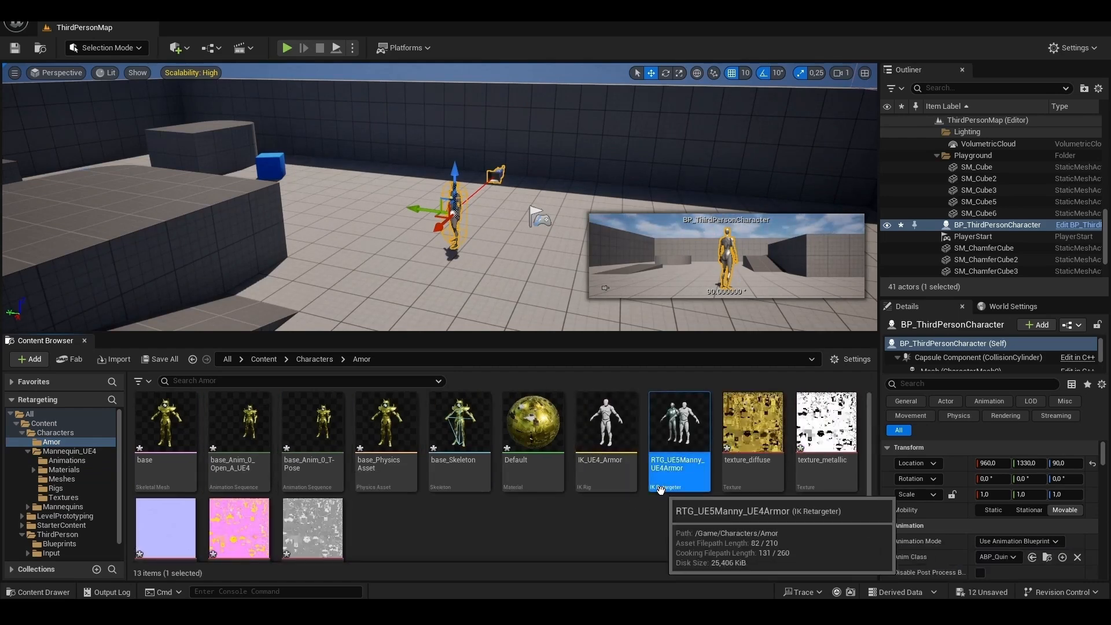
click(614, 427)
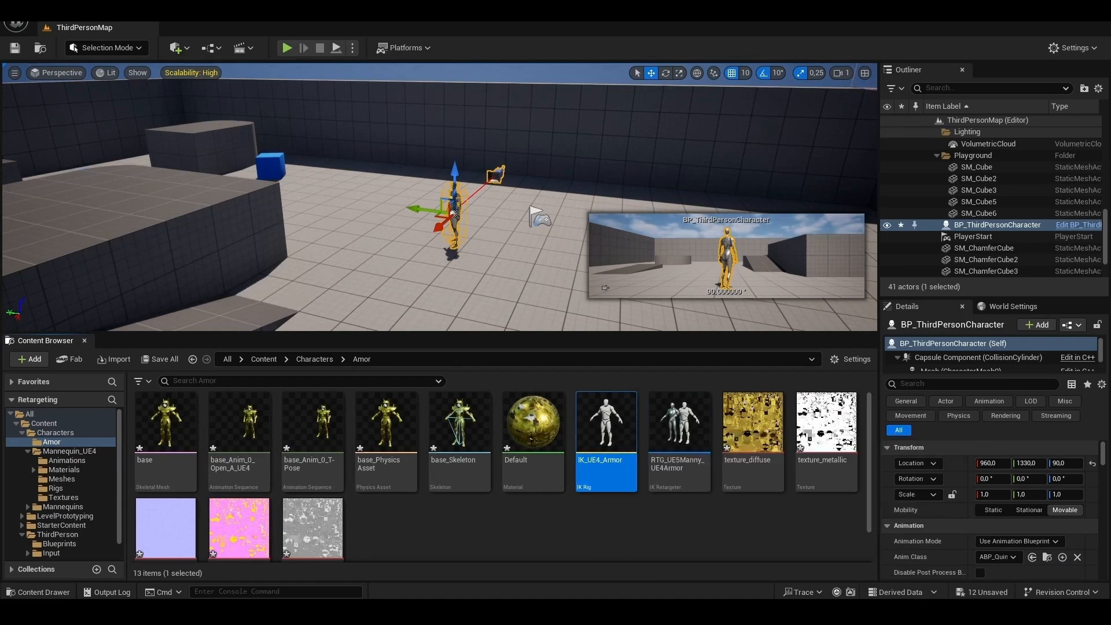
- Set the preview skeletal mesh of the IK_UE4_Armor rig to base, then save the rig and close it
double_click(606, 428)
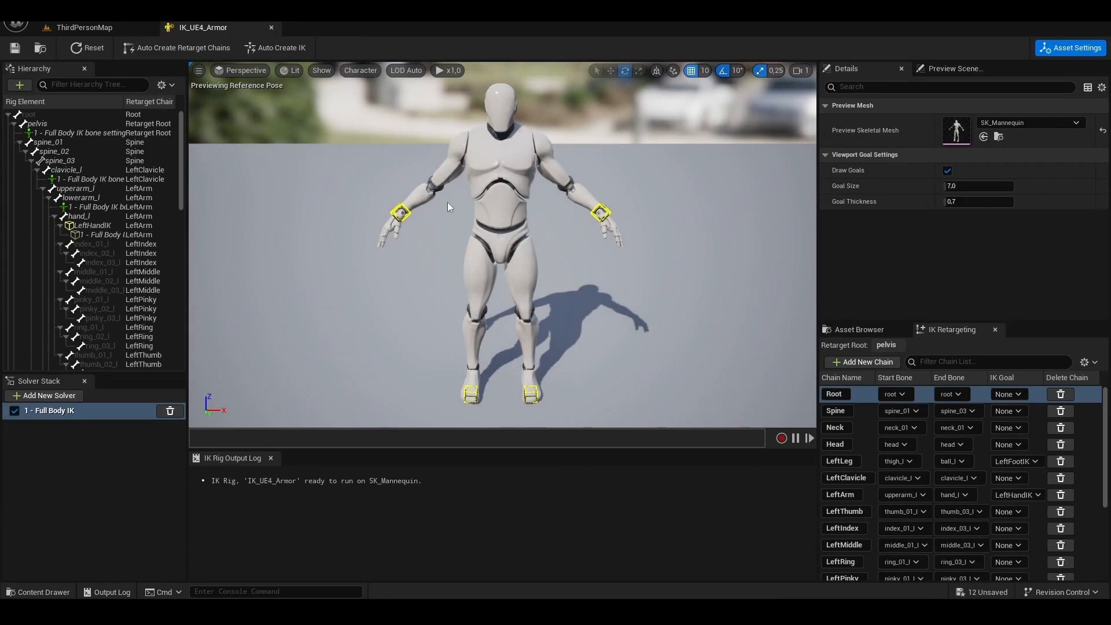
click(1019, 124)
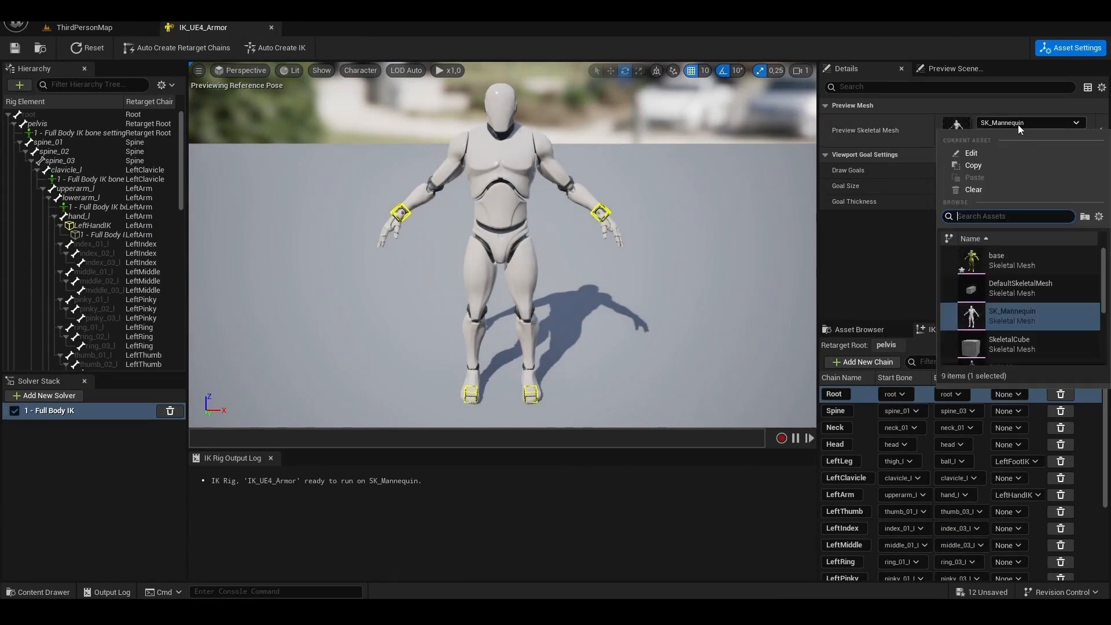
click(1002, 259)
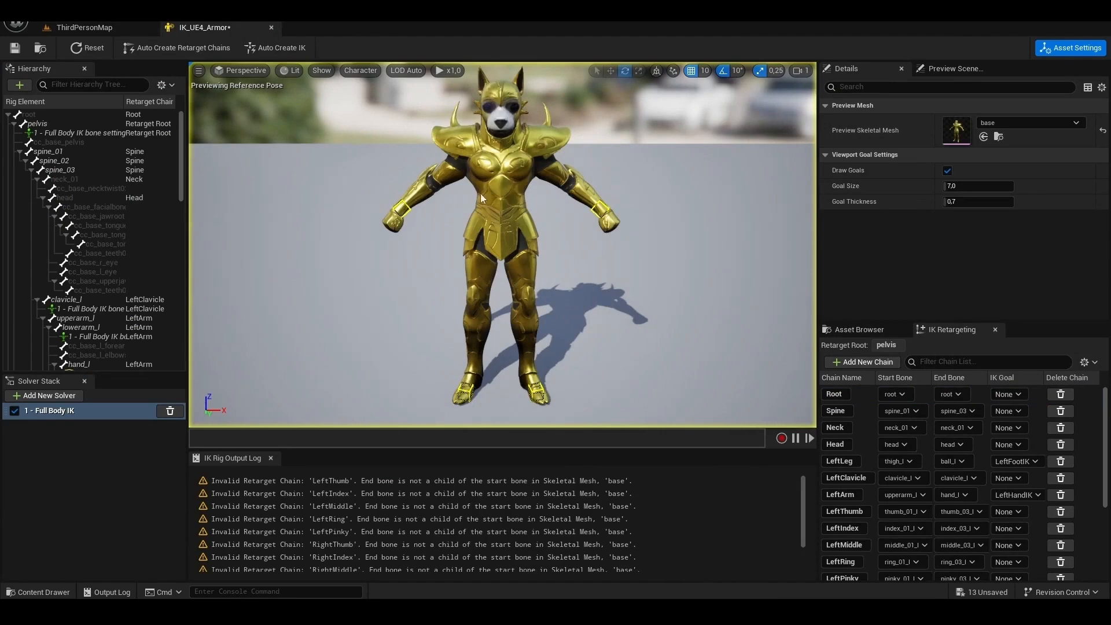
click(14, 49)
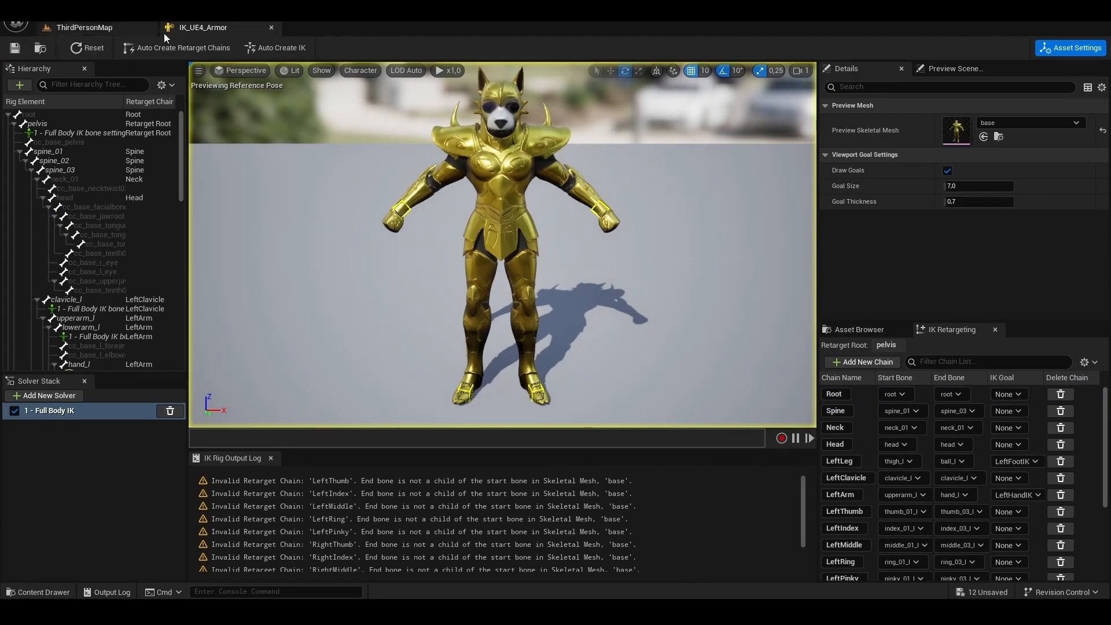
click(271, 28)
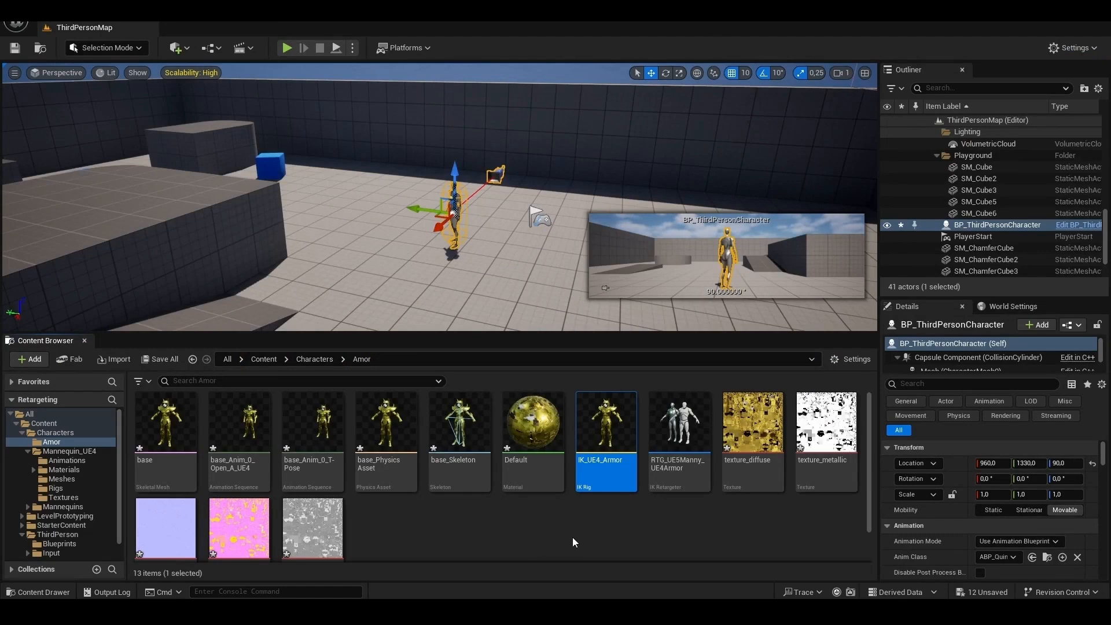
- Open the RTG_UE5Manny_UE4Armor retargeter, set its target IK Rig to IK_UE4_Armor, and save it
mouse_move(604, 458)
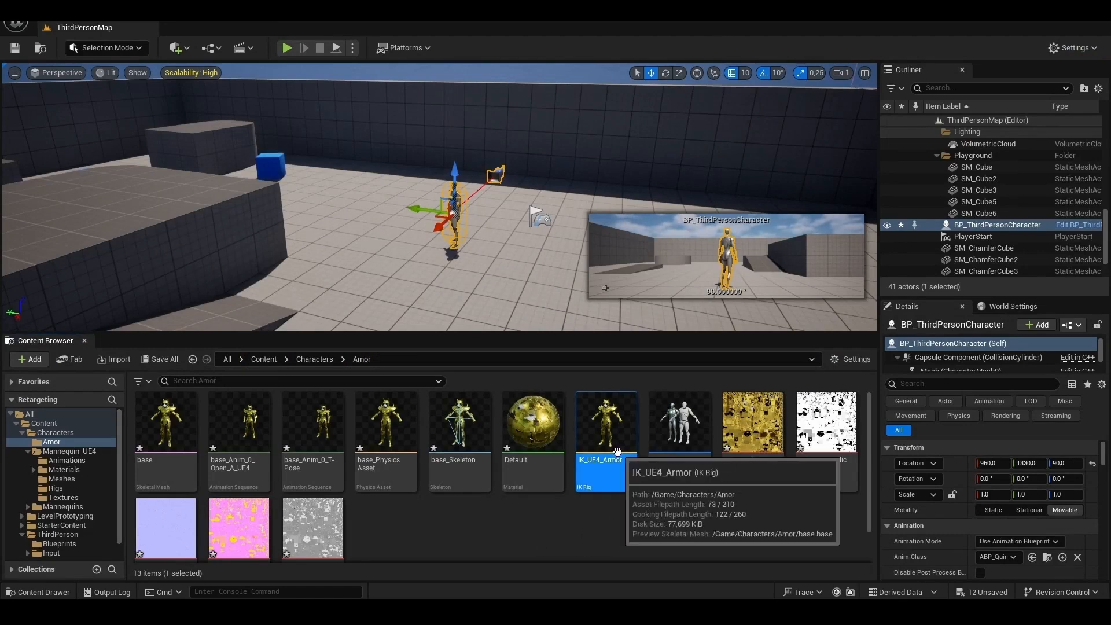
click(686, 437)
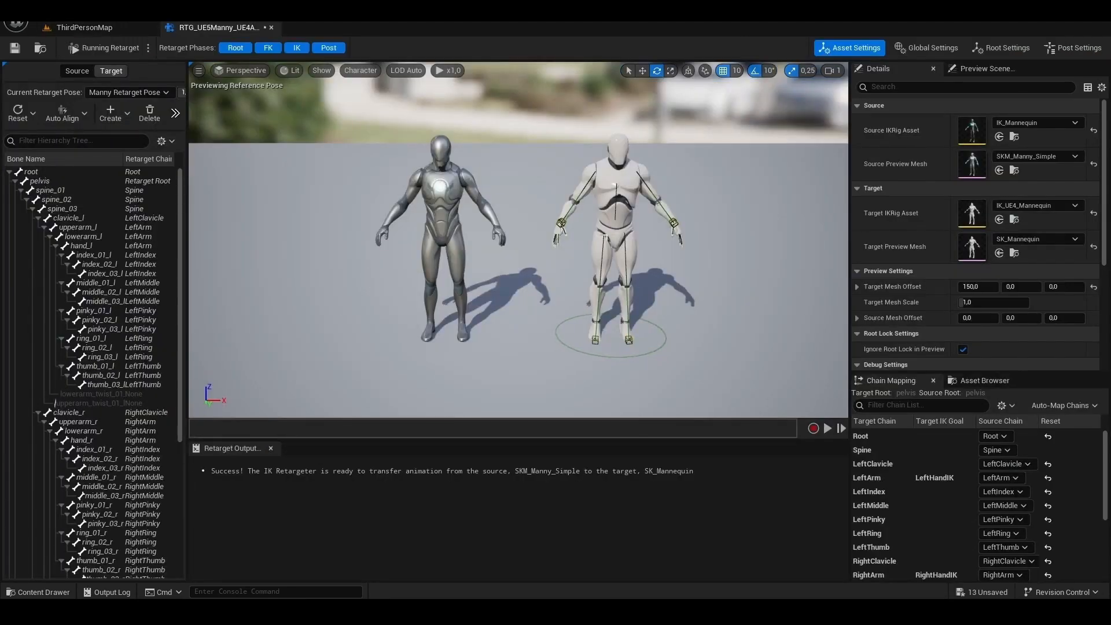
click(1022, 206)
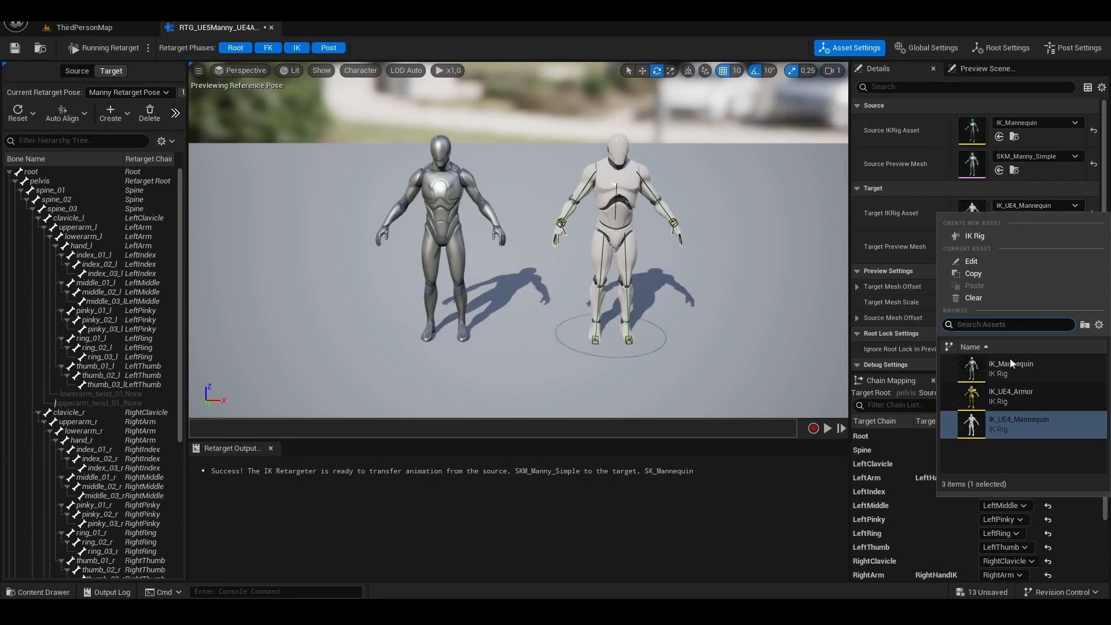
click(1009, 399)
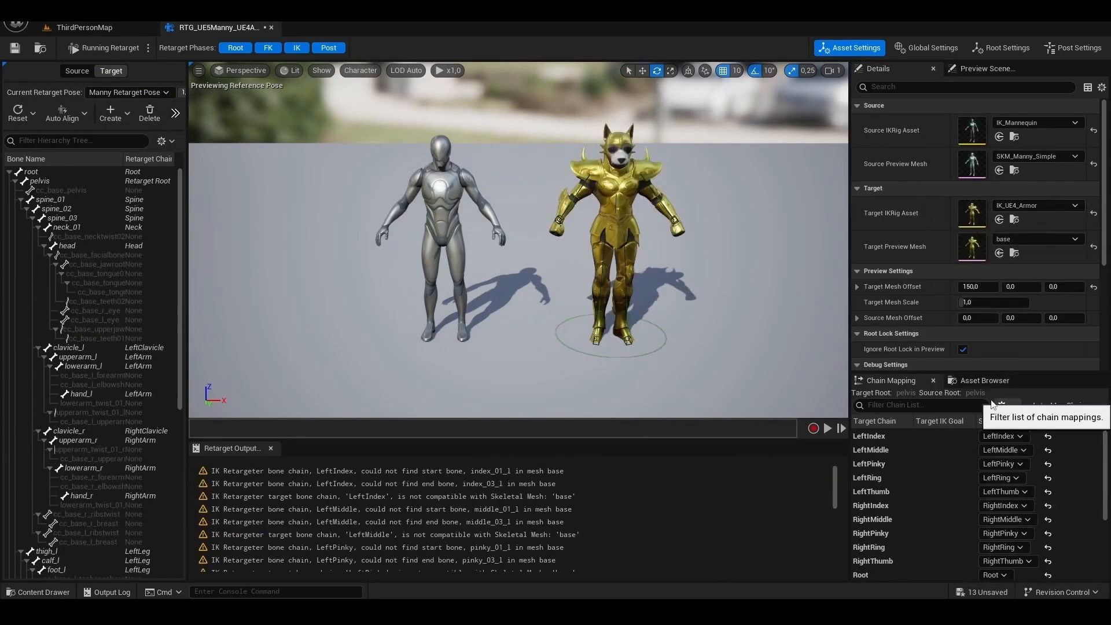
click(17, 48)
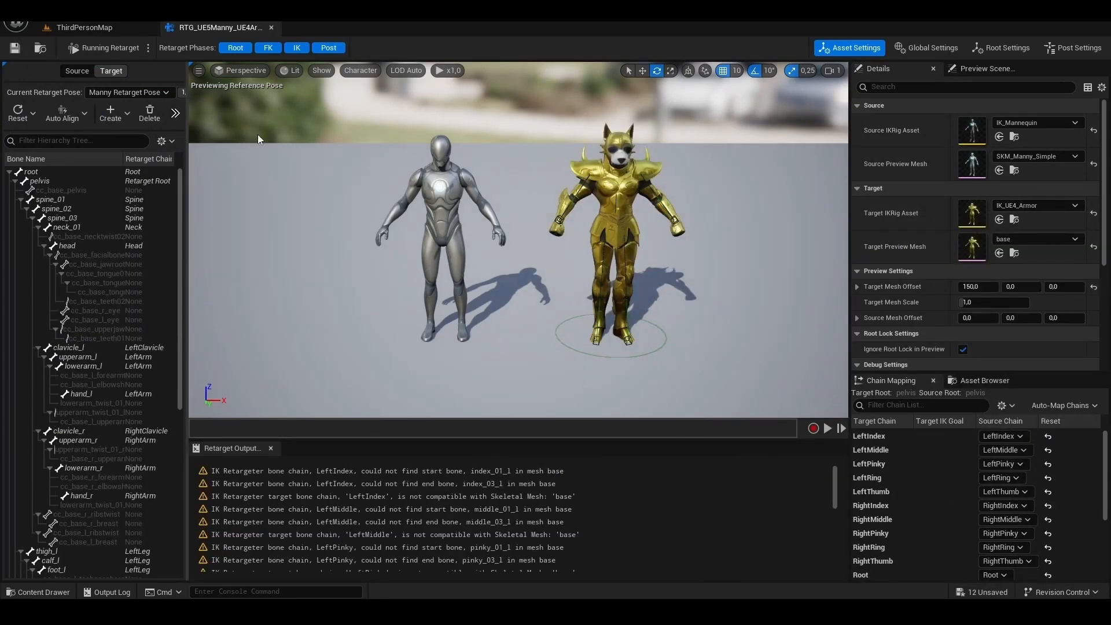
- Preview the specific animation MF_Walk_Fwd in the retargeter, toggling the retarget pose preview, and close the retargeter
click(987, 68)
click(1000, 122)
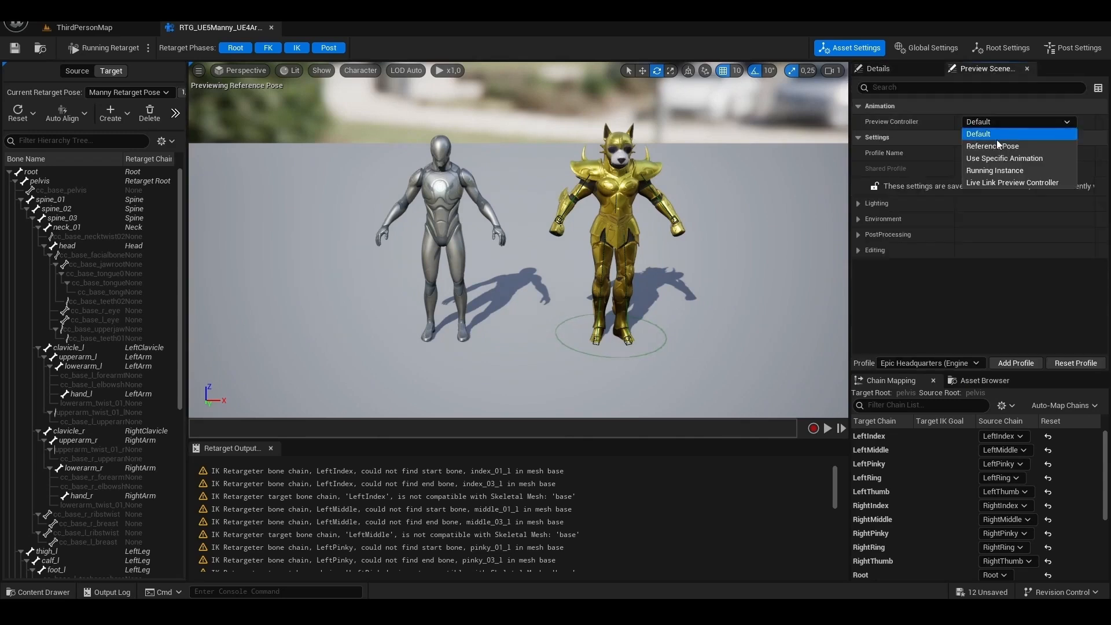
click(993, 158)
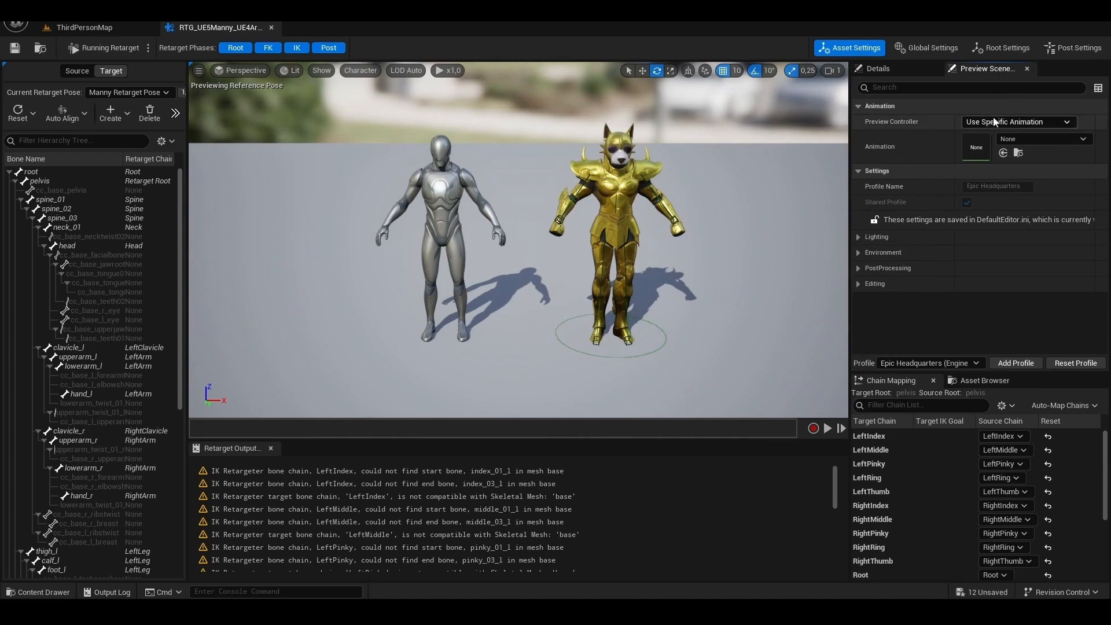
click(1023, 142)
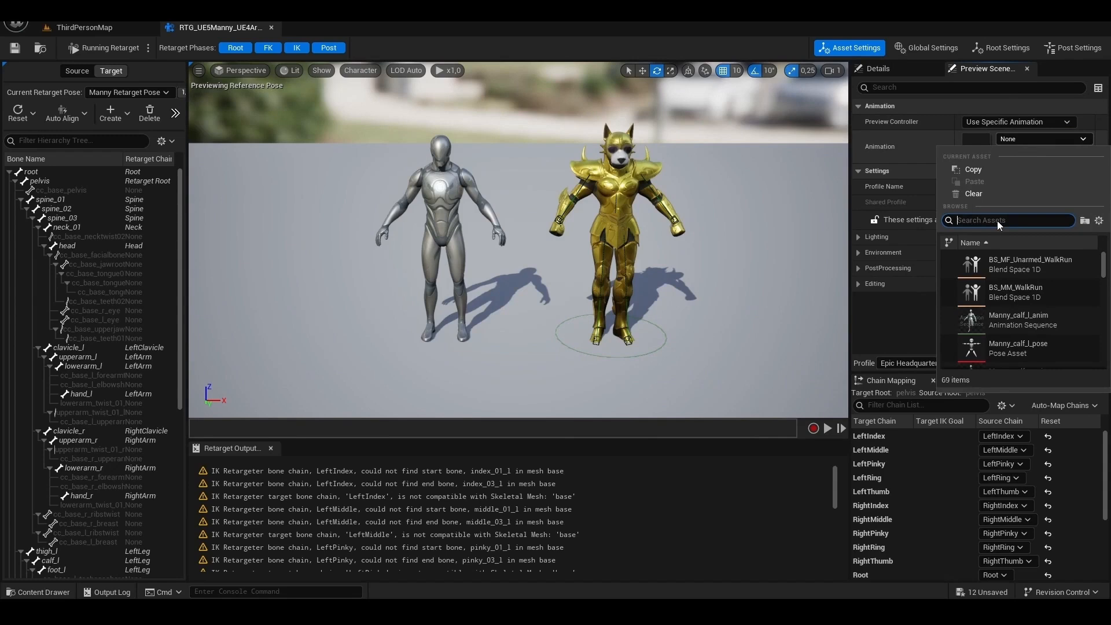
click(1031, 320)
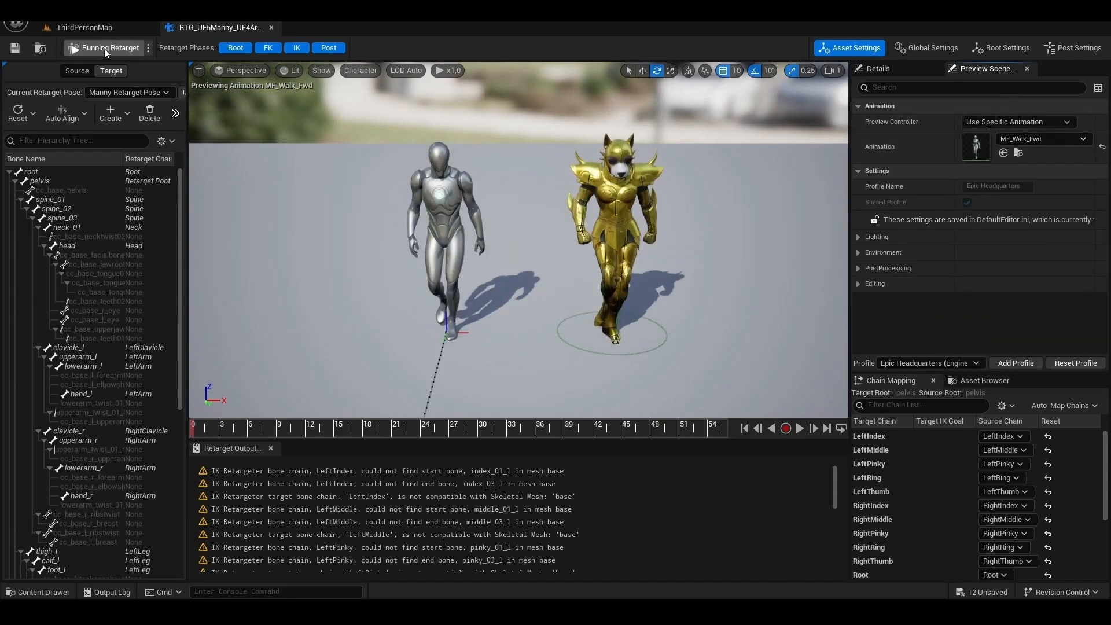
click(123, 50)
click(123, 50)
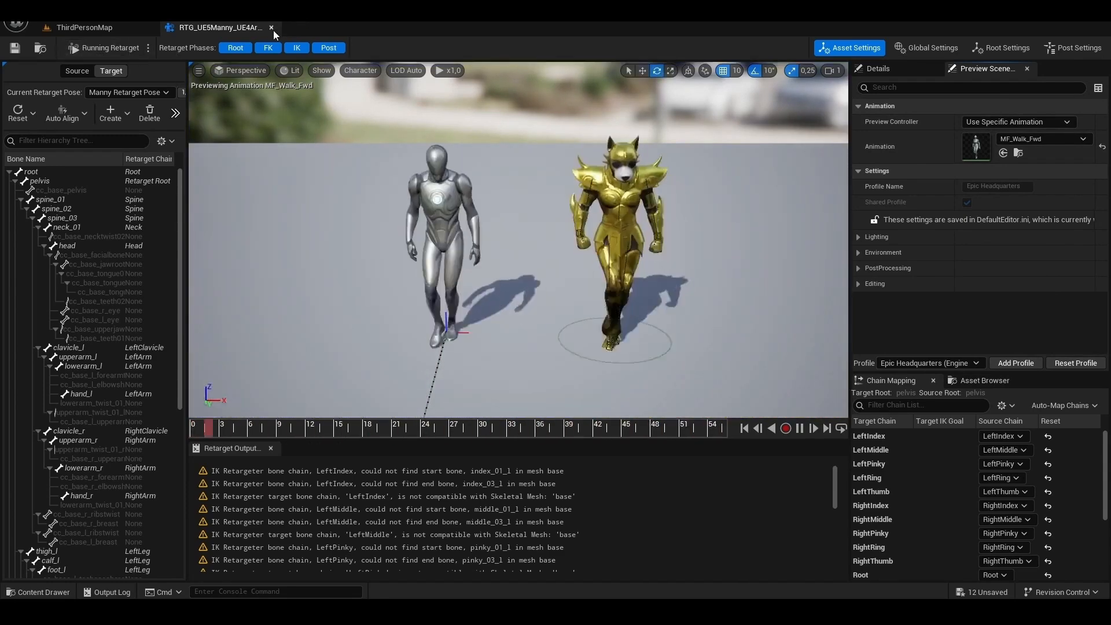
click(271, 28)
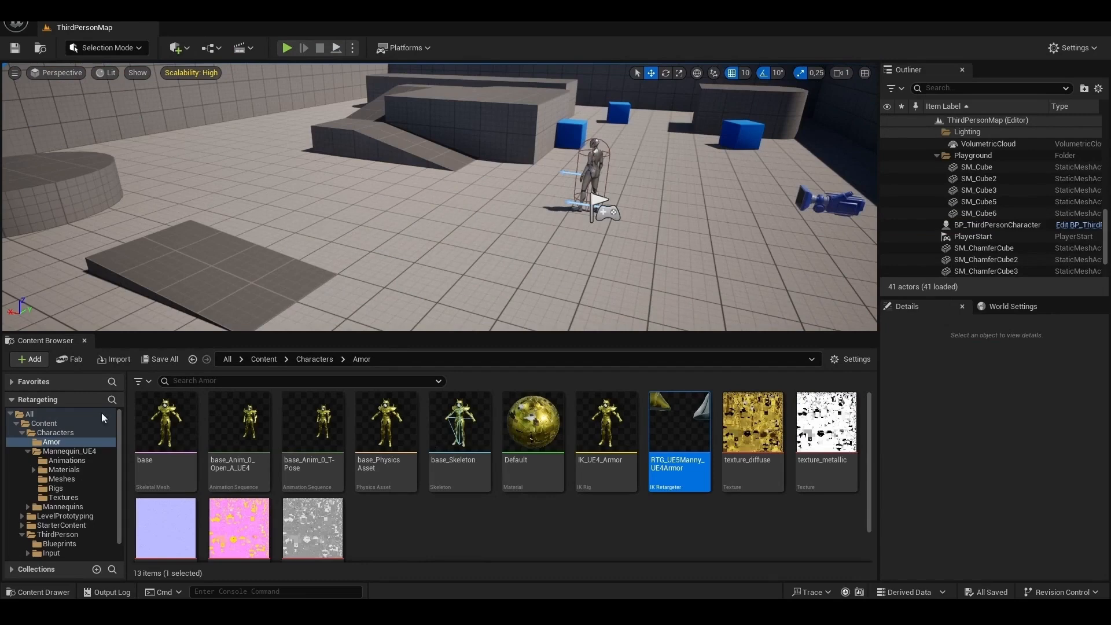
- Create an Animation Blueprint from the base skeletal mesh in the Amor folder, keeping the suggested name
mouse_move(169, 441)
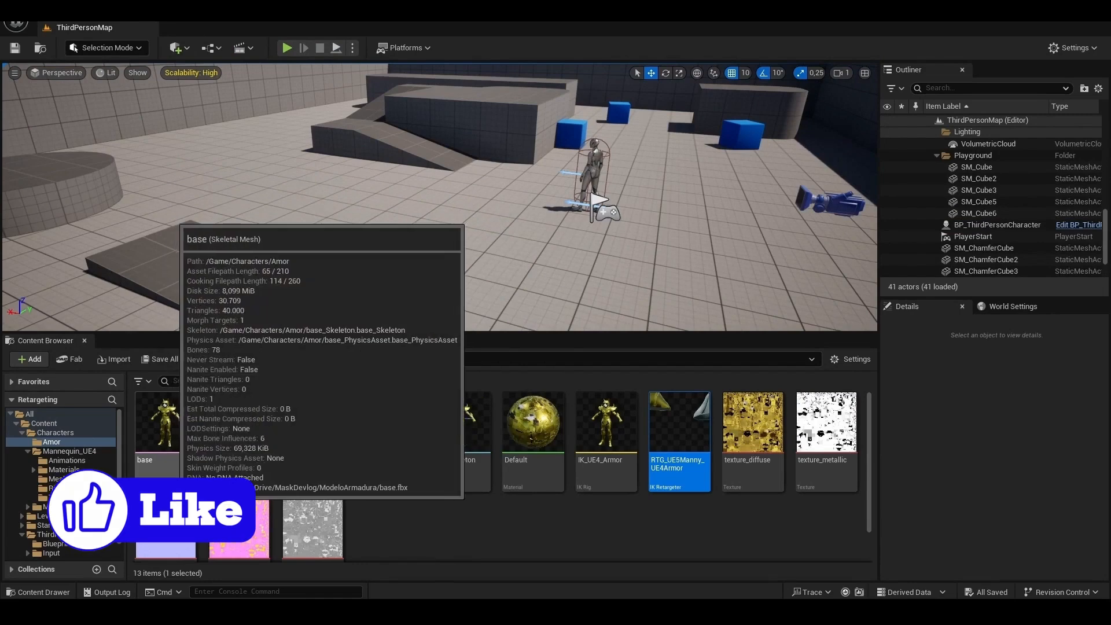
right_click(174, 442)
mouse_move(289, 194)
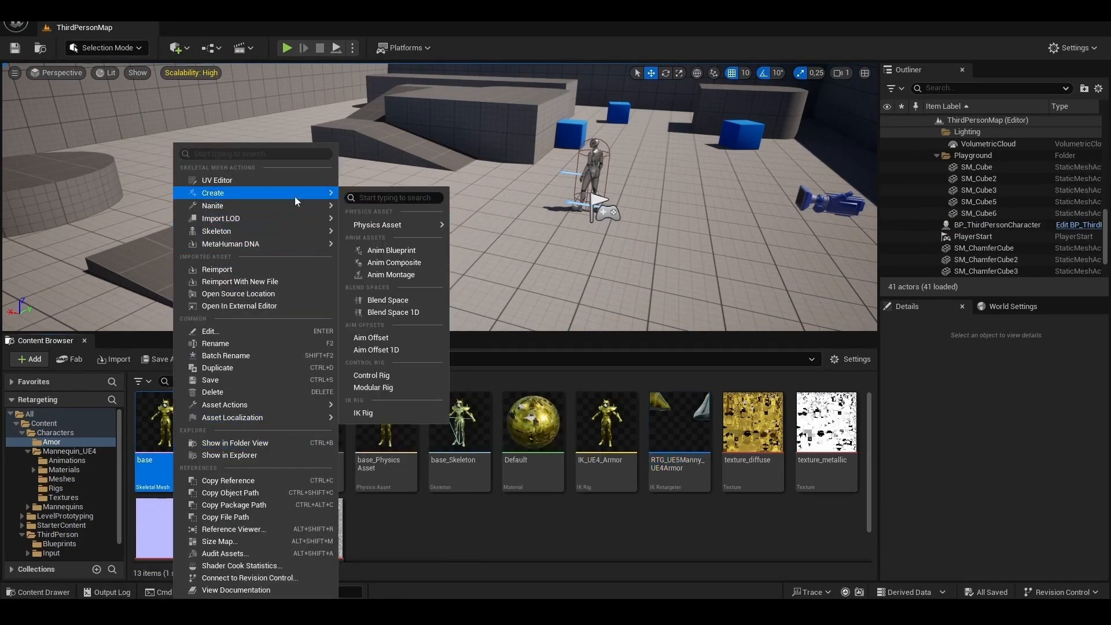
click(399, 255)
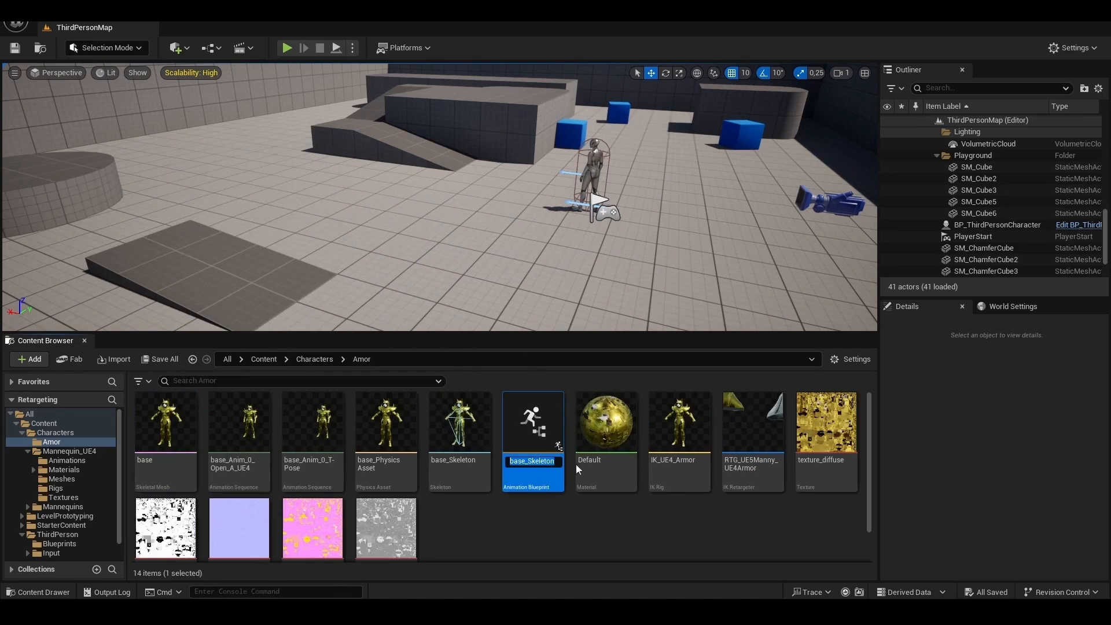
key(Return)
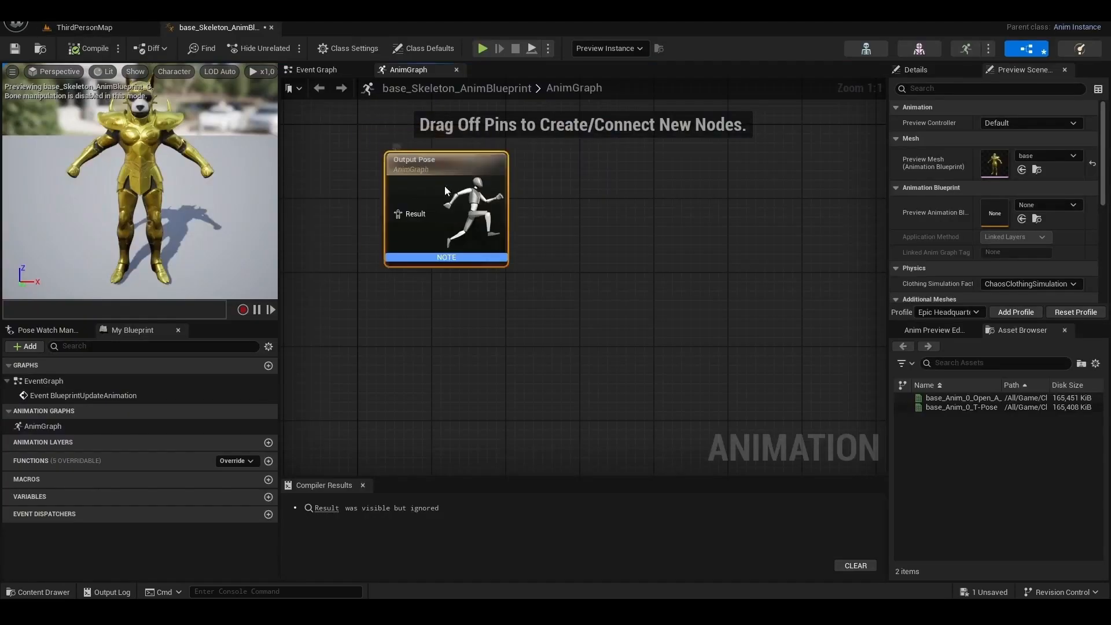
- Add a Retarget Pose From Mesh node to the armor Animation Blueprint's AnimGraph and connect it to Output Pose's Result
drag(445, 185, 690, 224)
right_click(436, 346)
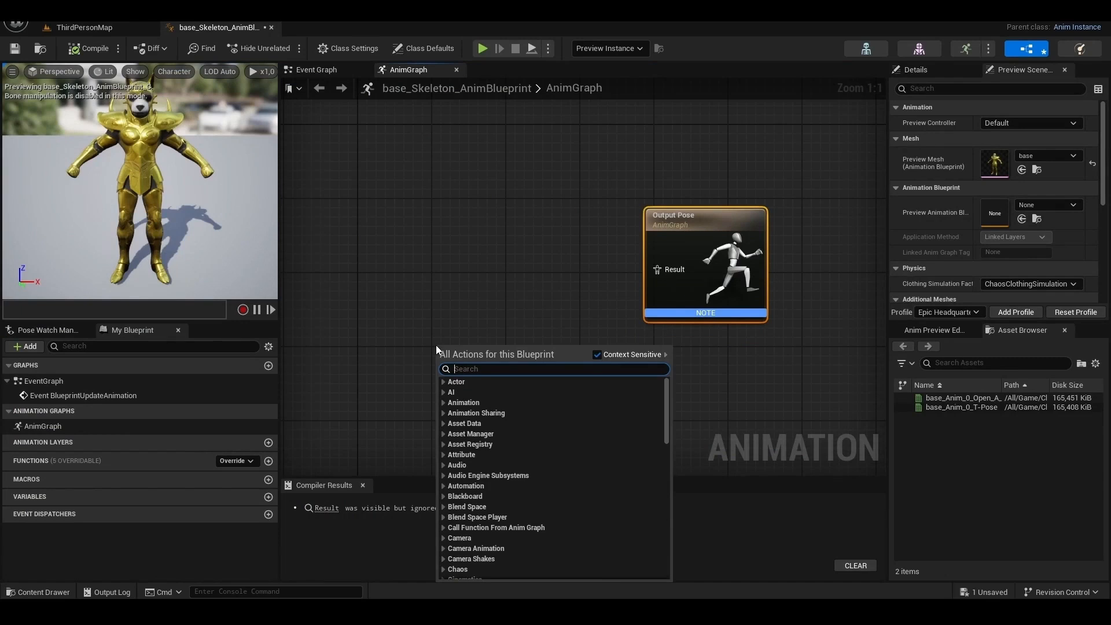
text(retarget from)
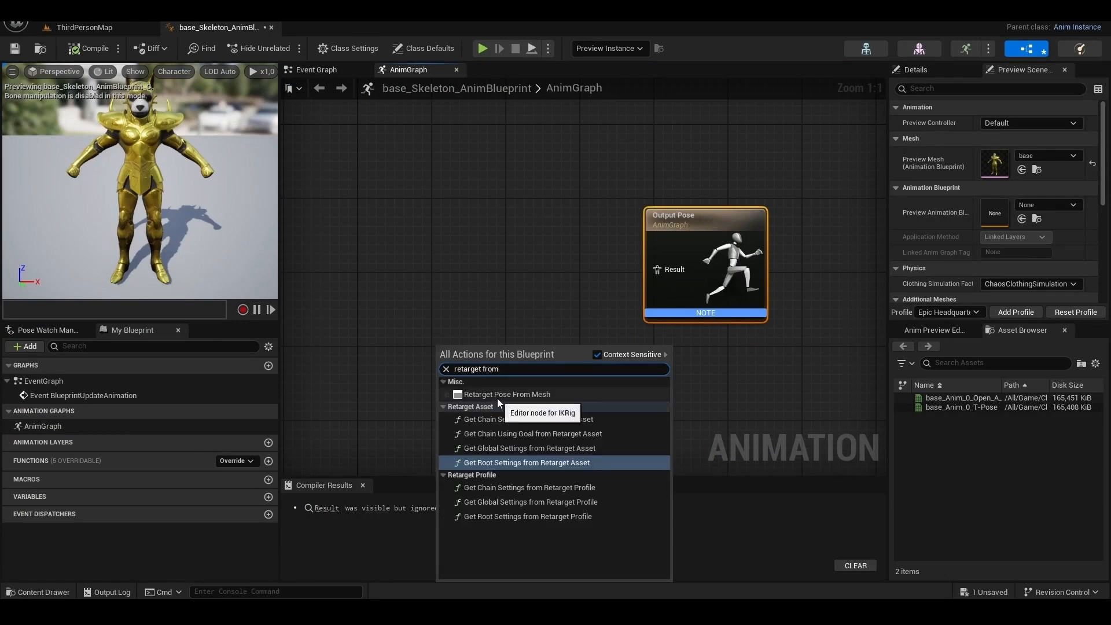
click(523, 398)
drag(553, 362, 670, 269)
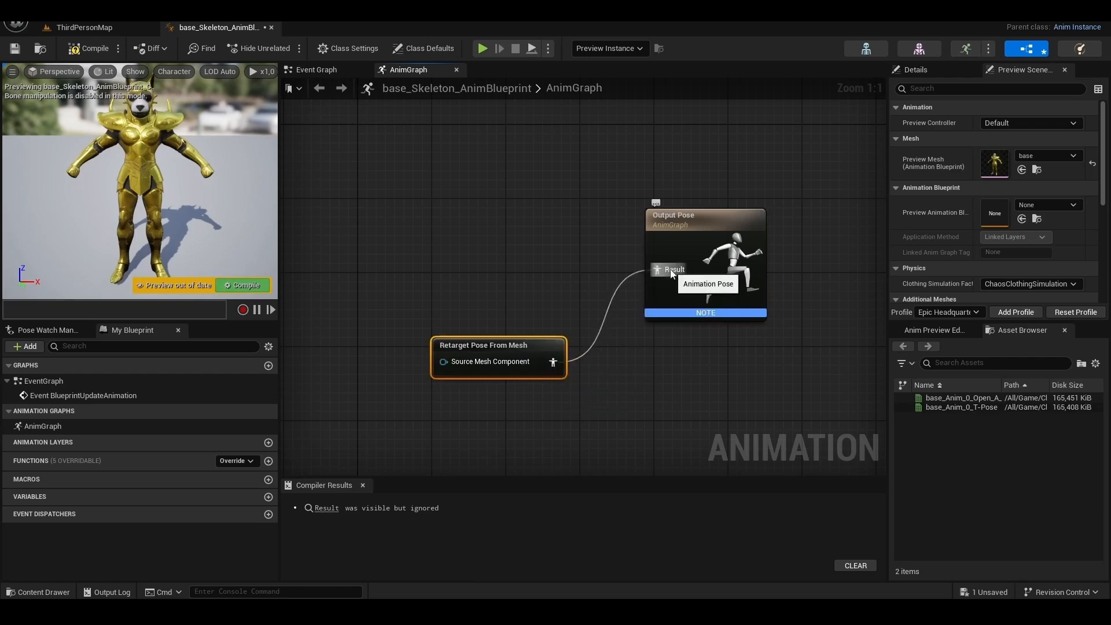
- Set the retarget node's IKRetargeter Asset to RTG_UE5Manny_UE4Armor and compile the Animation Blueprint
click(921, 70)
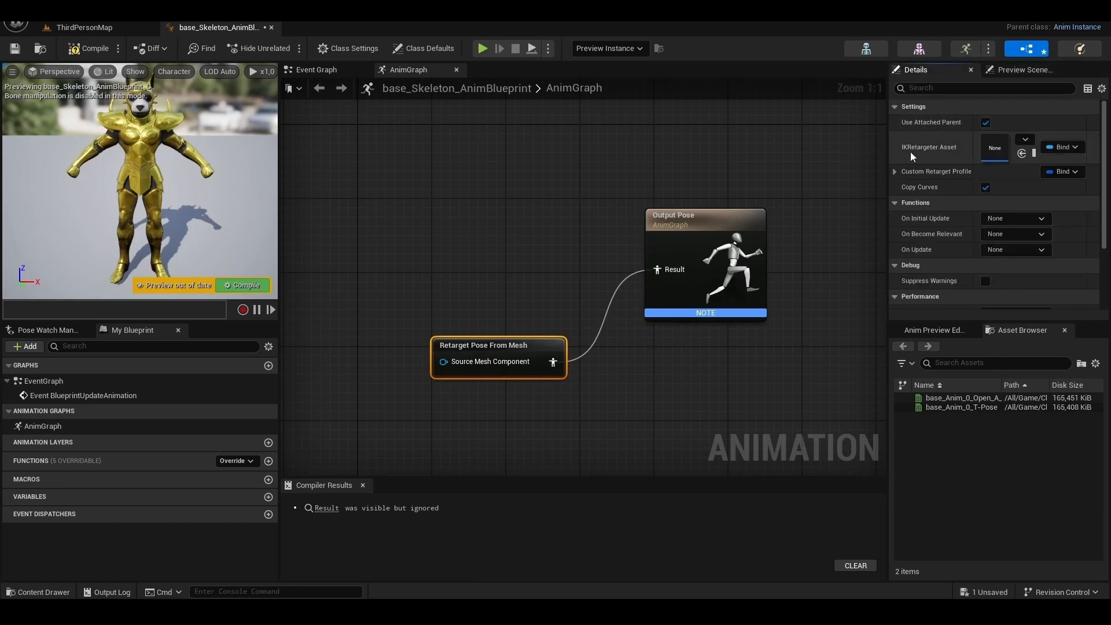
click(1024, 143)
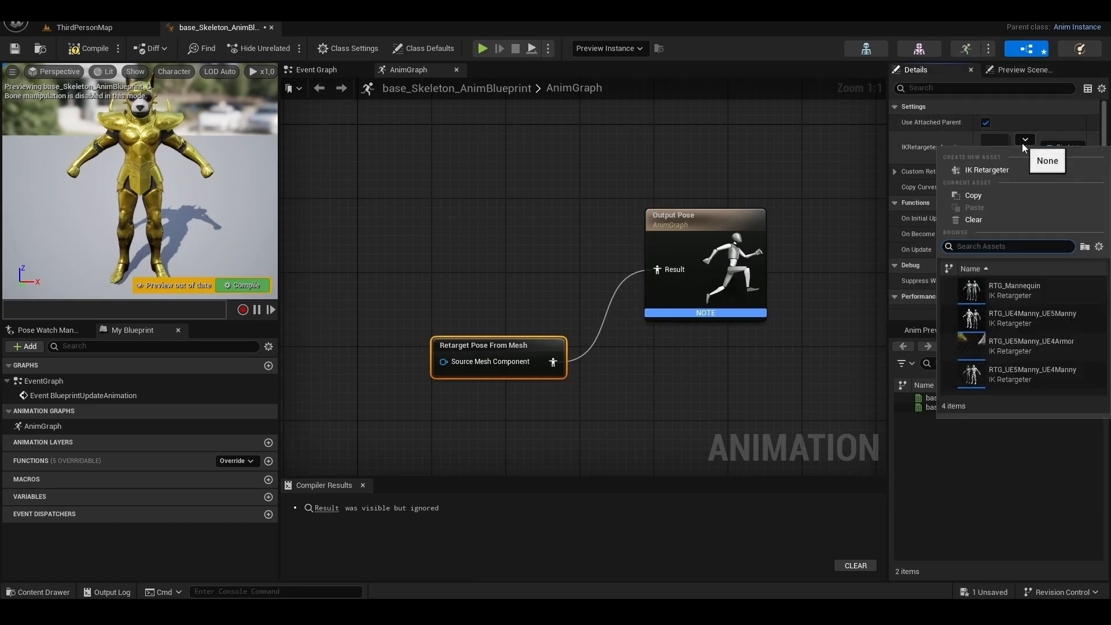
click(1057, 347)
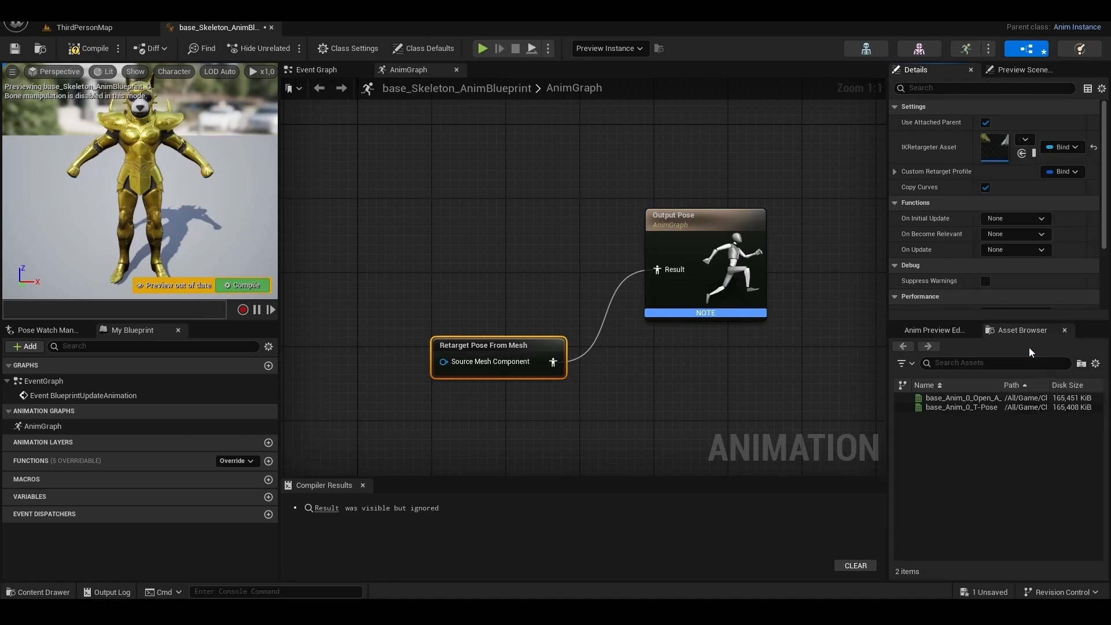
click(80, 47)
- Duplicate BP_ThirdPersonCharacter within the ThirdPerson Blueprints folder and open the copy for editing
click(75, 28)
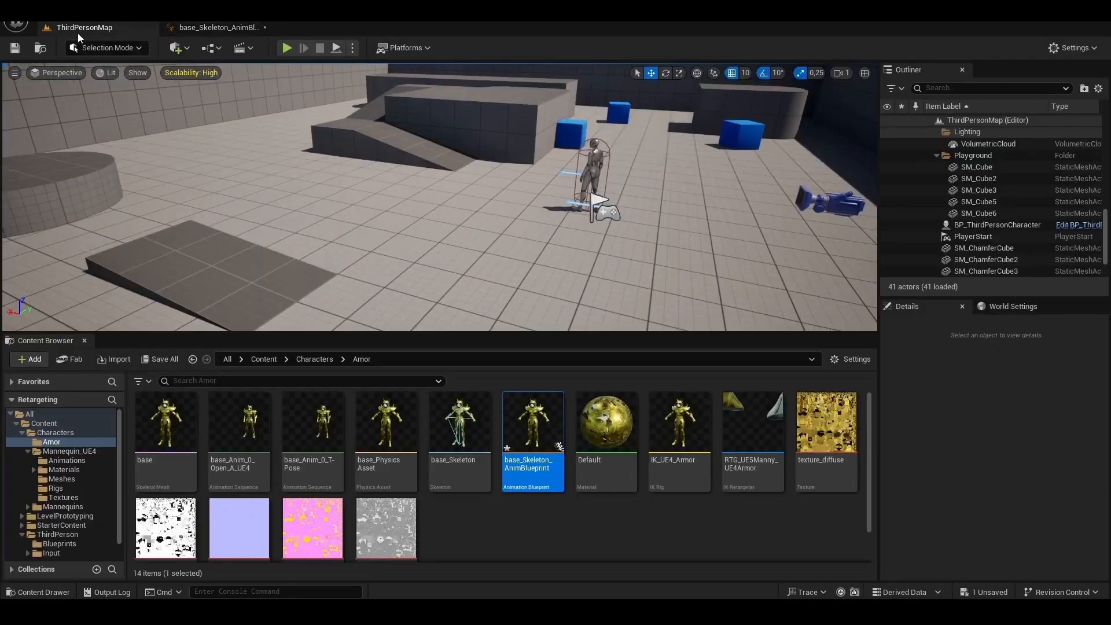
scroll(99, 475, down, 1)
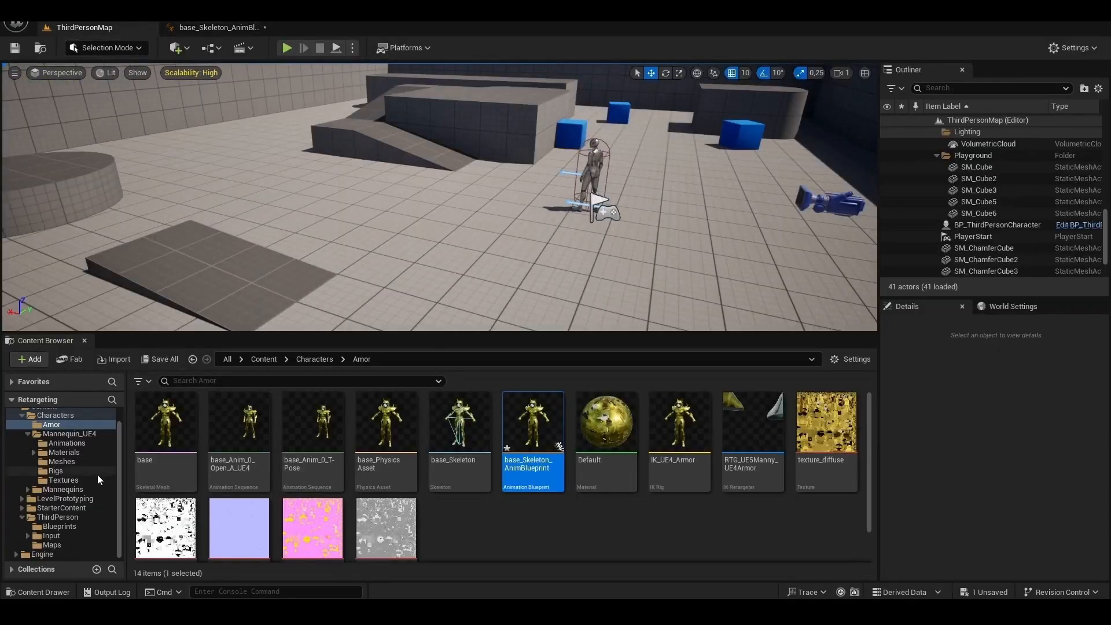
click(58, 521)
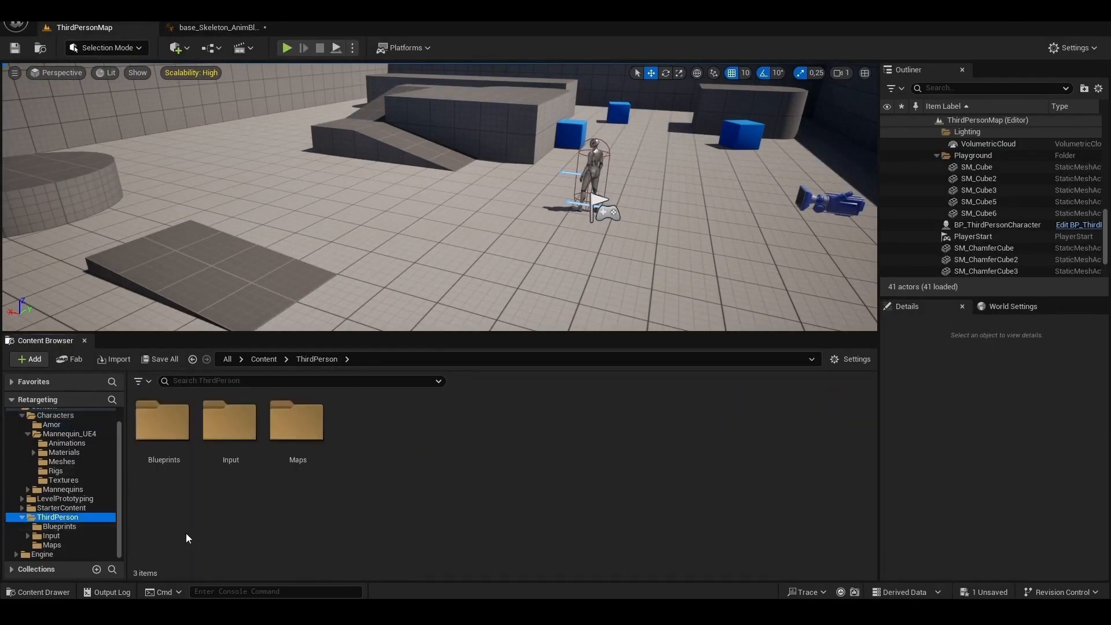
double_click(153, 427)
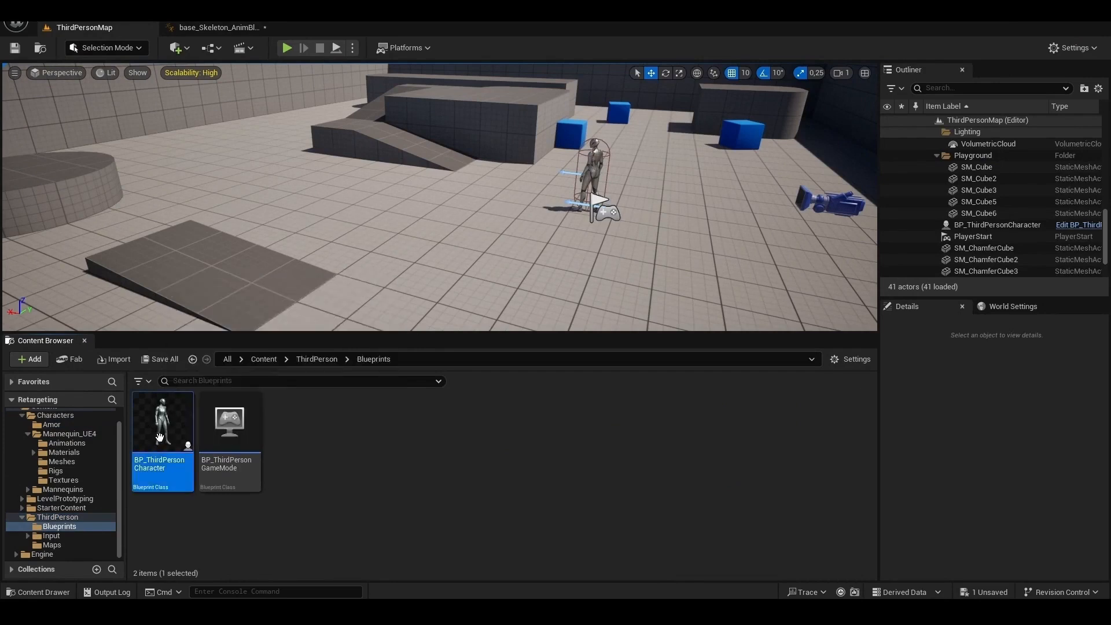
click(159, 437)
click(357, 464)
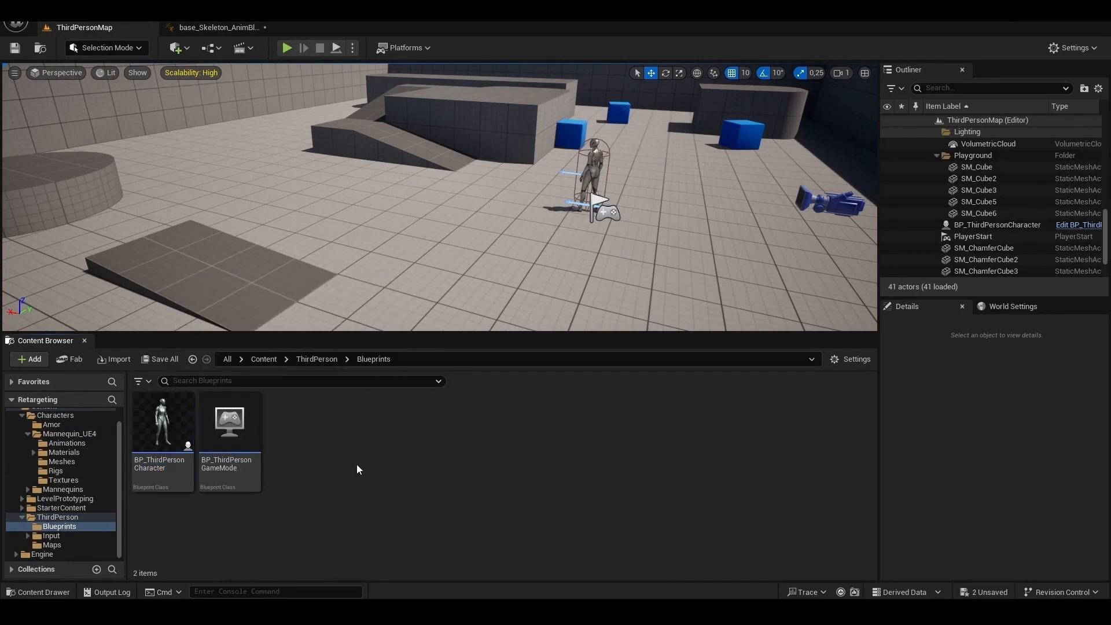
key(ctrl+v)
double_click(302, 423)
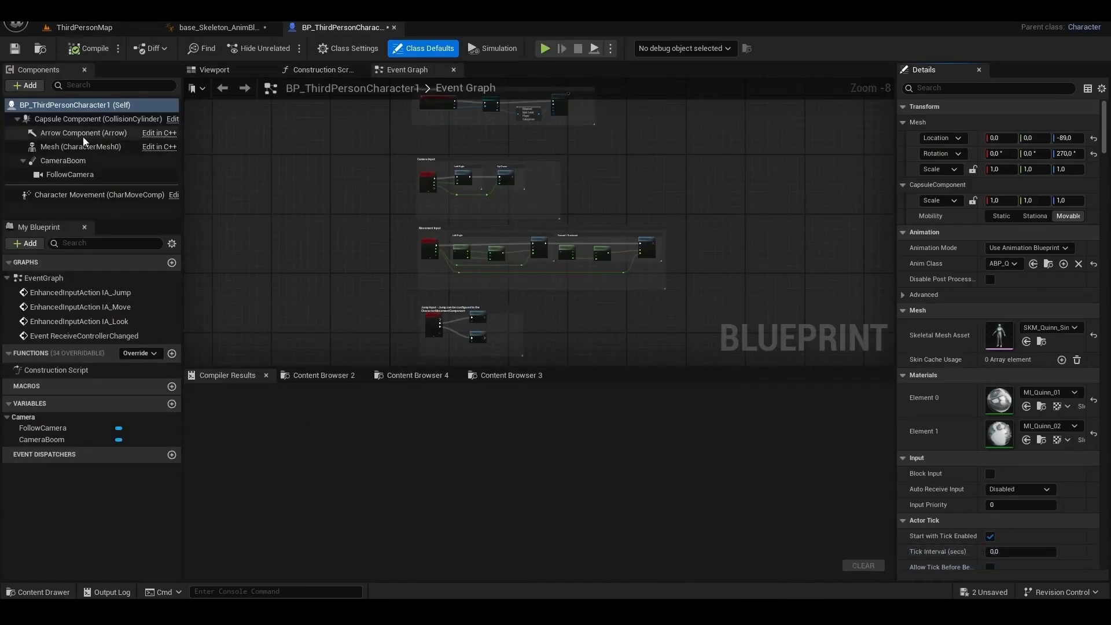
- Add a Skeletal Mesh component as a child of Mesh (CharacterMesh0), keeping the default name SkeletalMesh
click(68, 146)
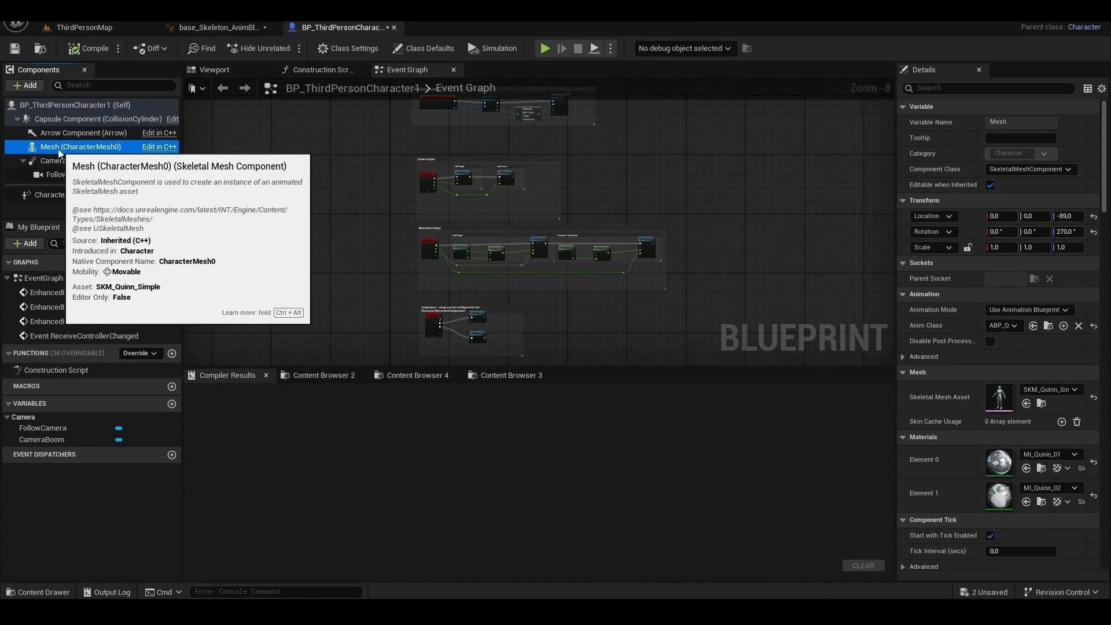
click(29, 86)
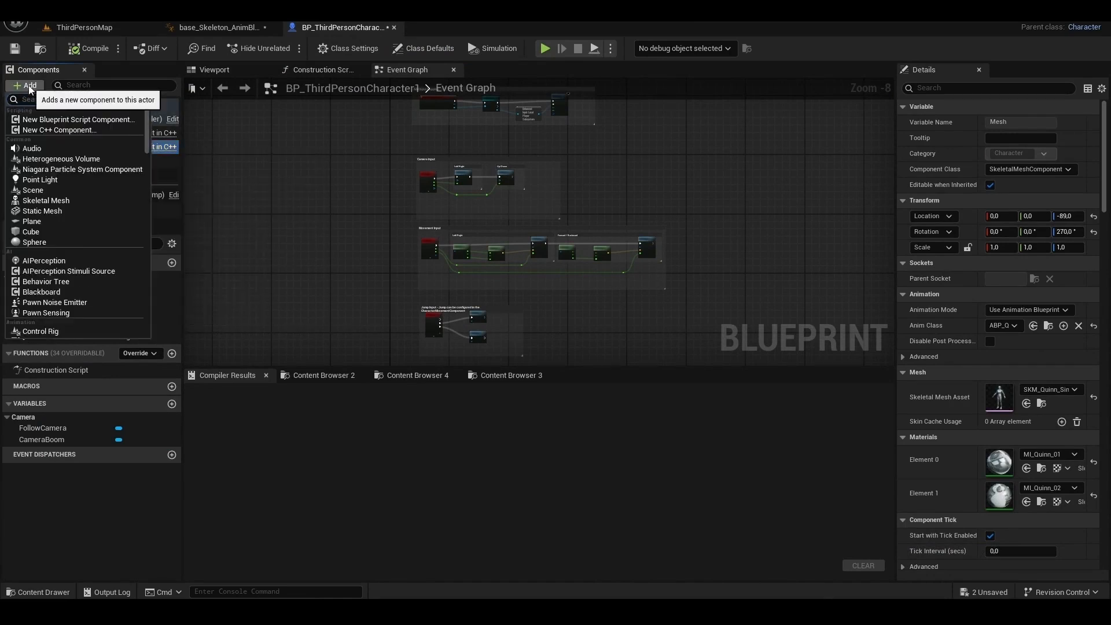
text(ske)
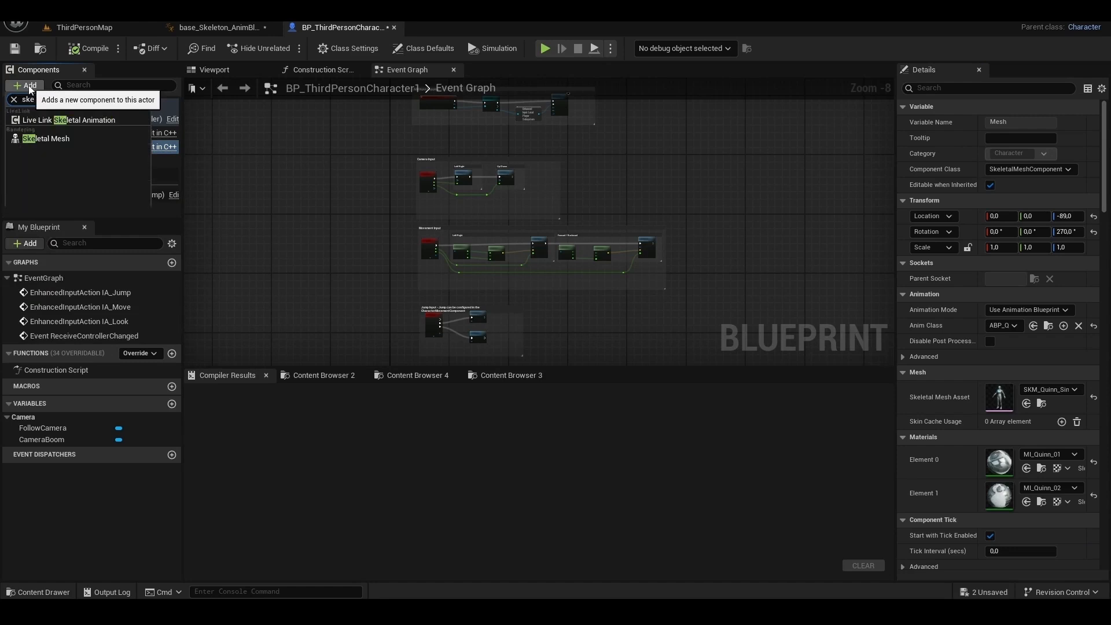
text(l)
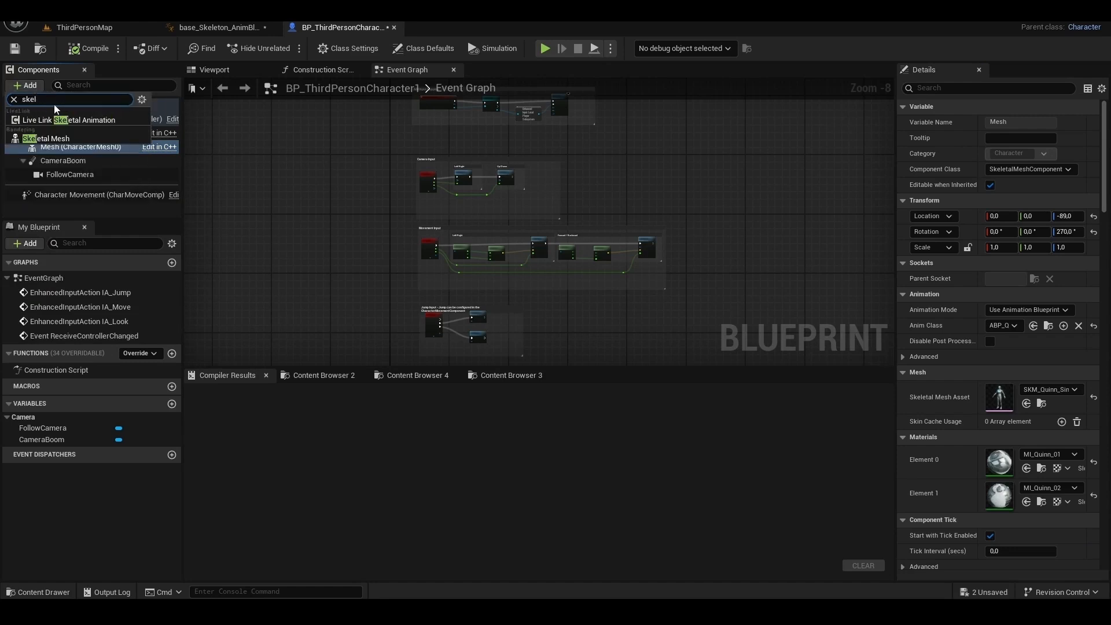
click(50, 141)
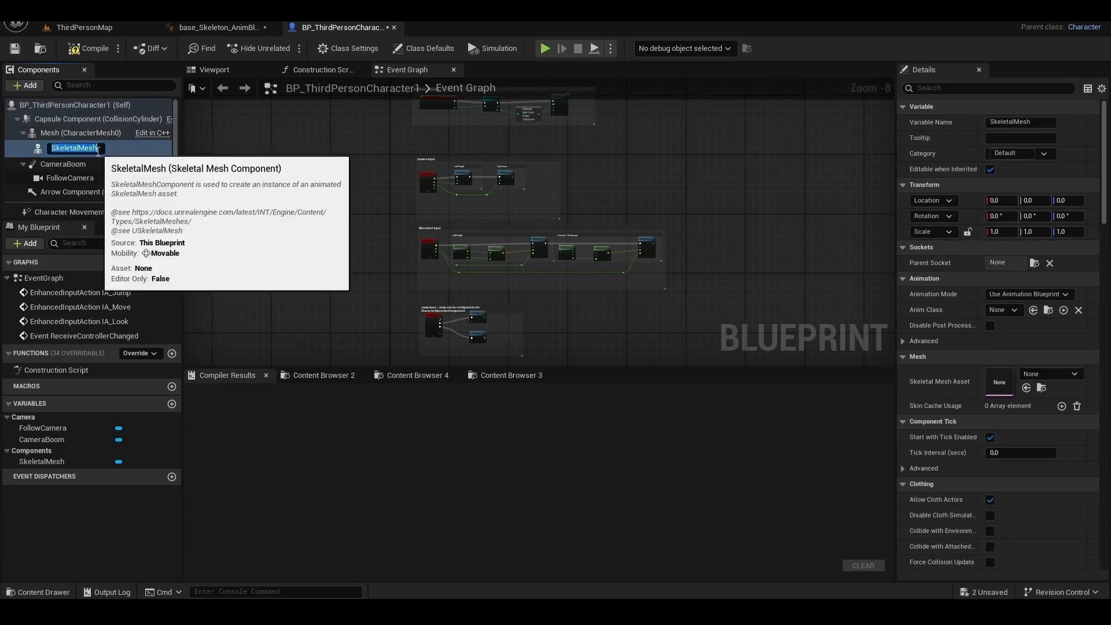
key(Return)
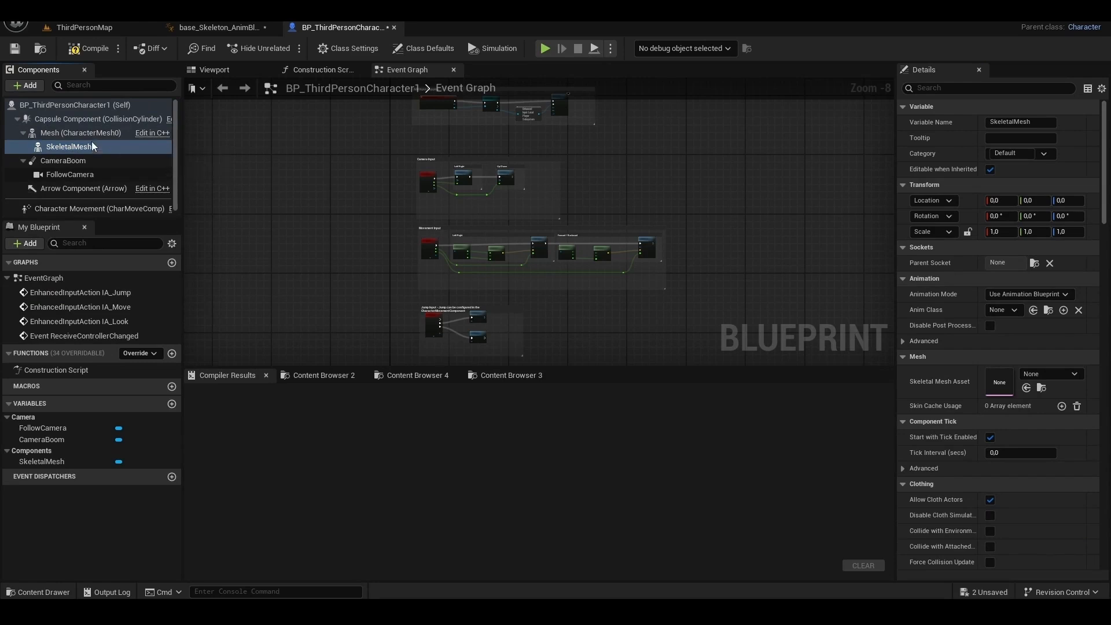
- Make the inherited Mesh (CharacterMesh0) not visible and set its Visibility Based Anim Tick Option to Always Tick Pose and Refresh Bones
click(61, 134)
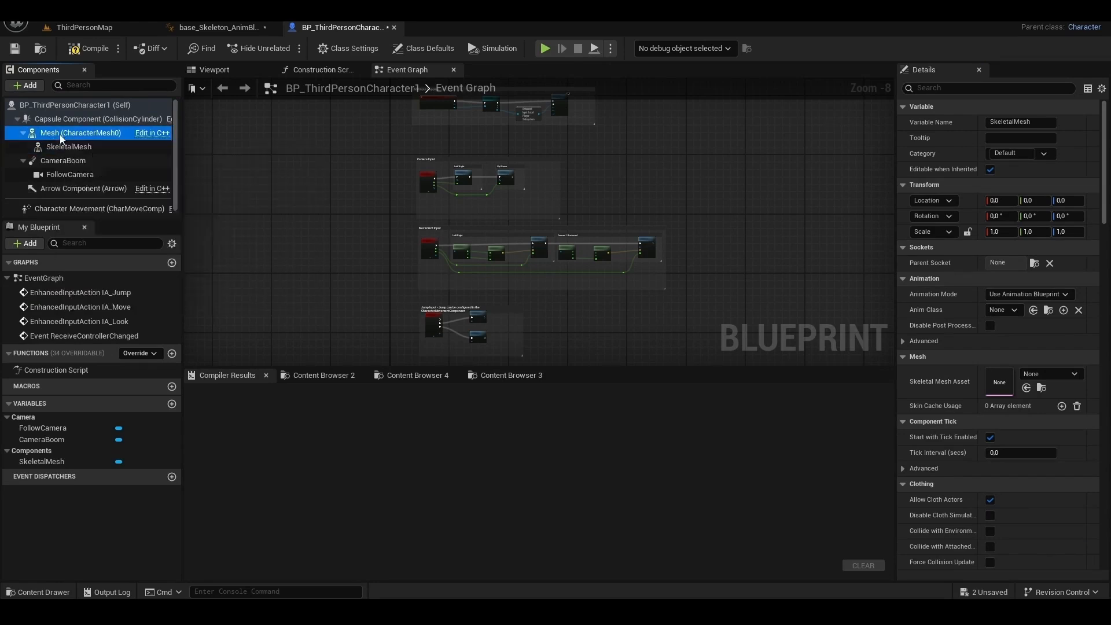
click(939, 88)
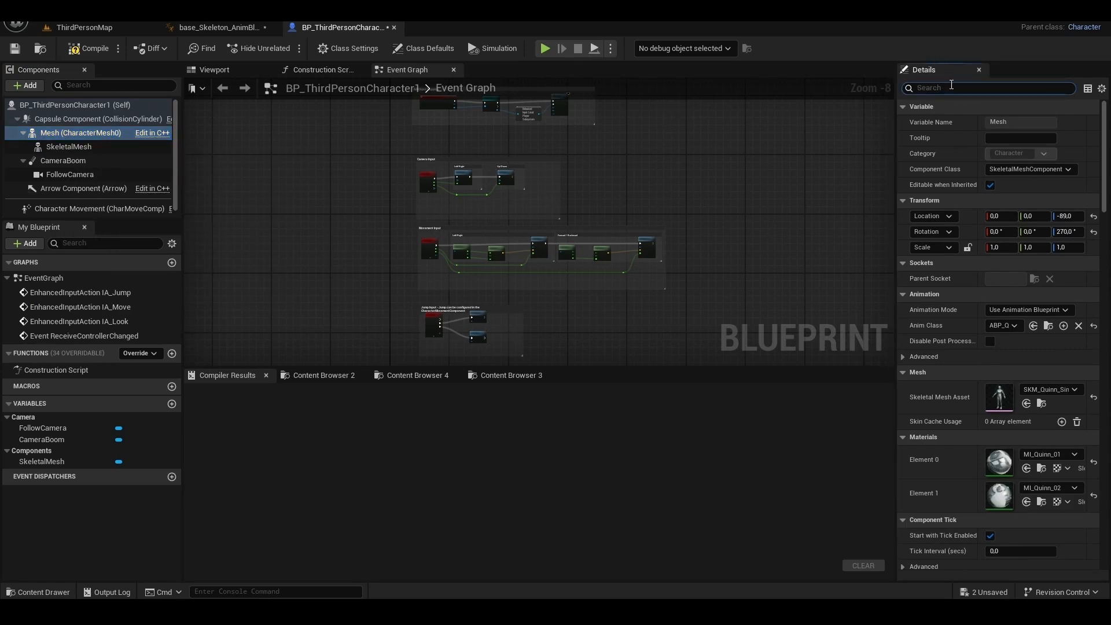
text(vis)
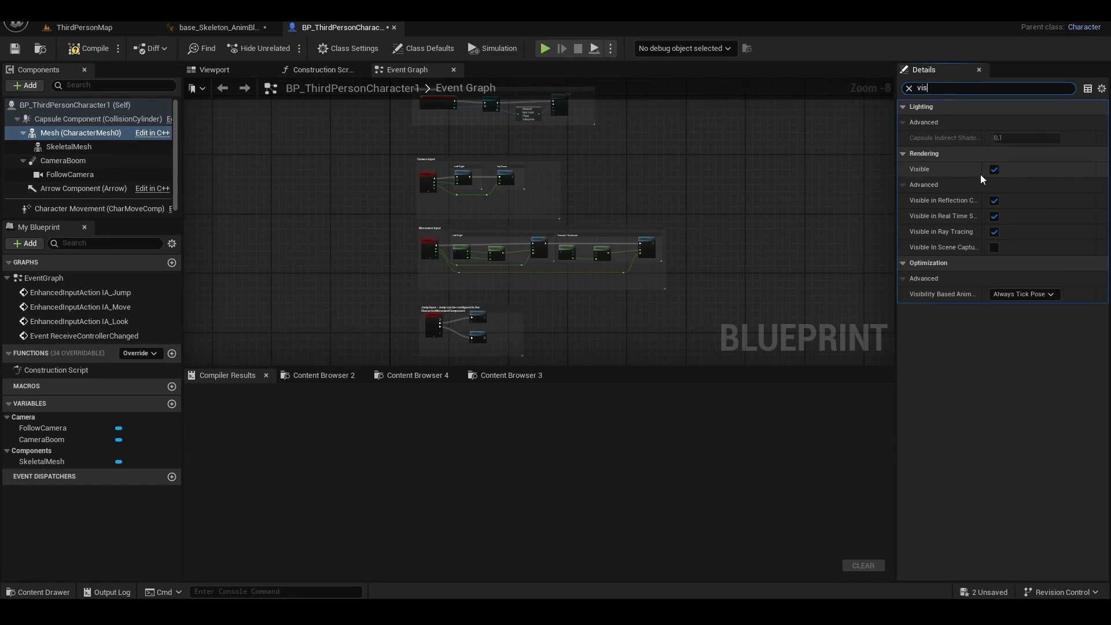
click(997, 174)
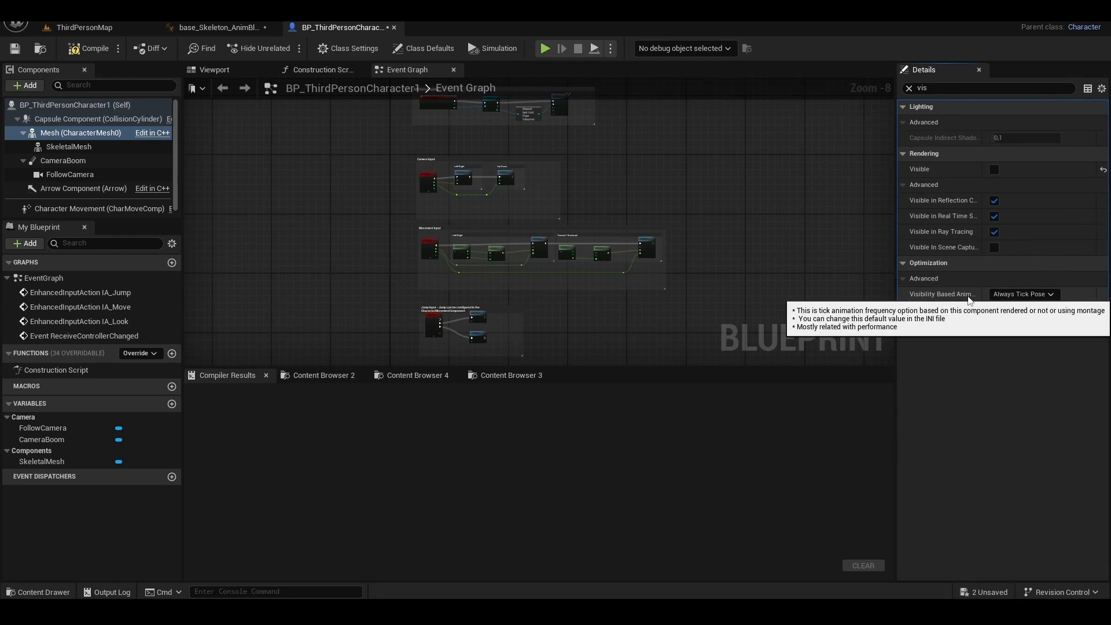
click(1004, 294)
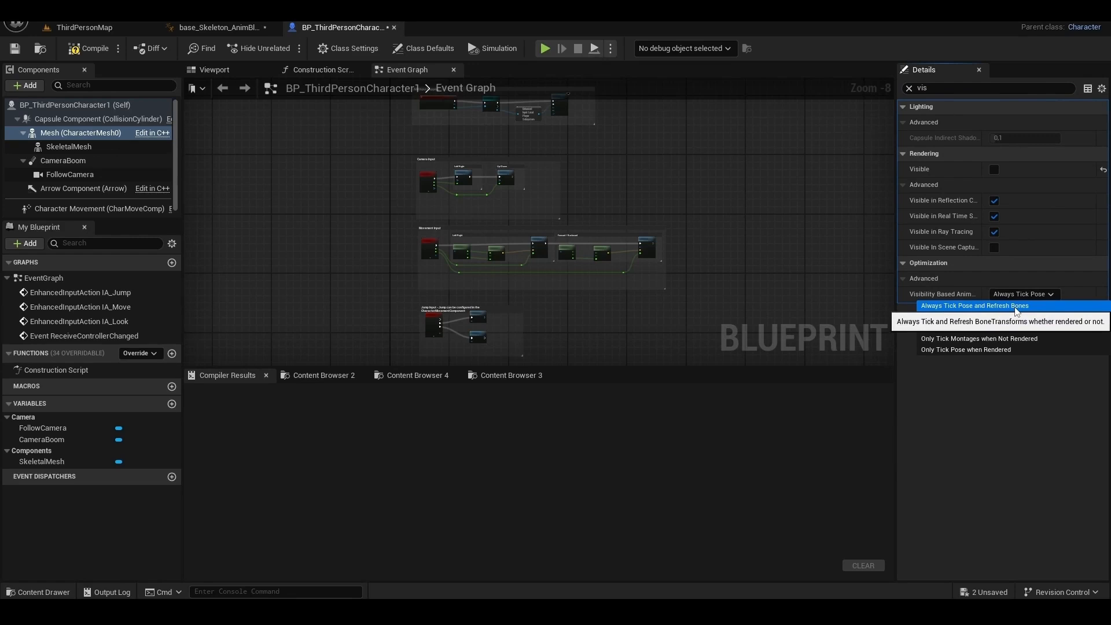
click(1017, 307)
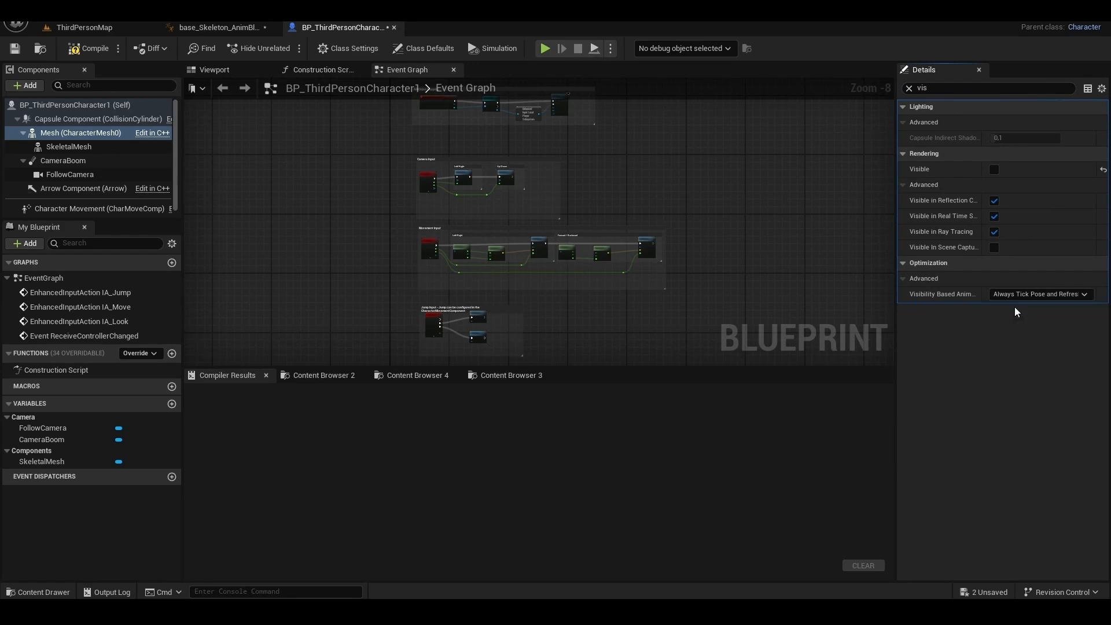
- Assign base as the Skeletal Mesh Asset of the child SkeletalMesh component
click(90, 148)
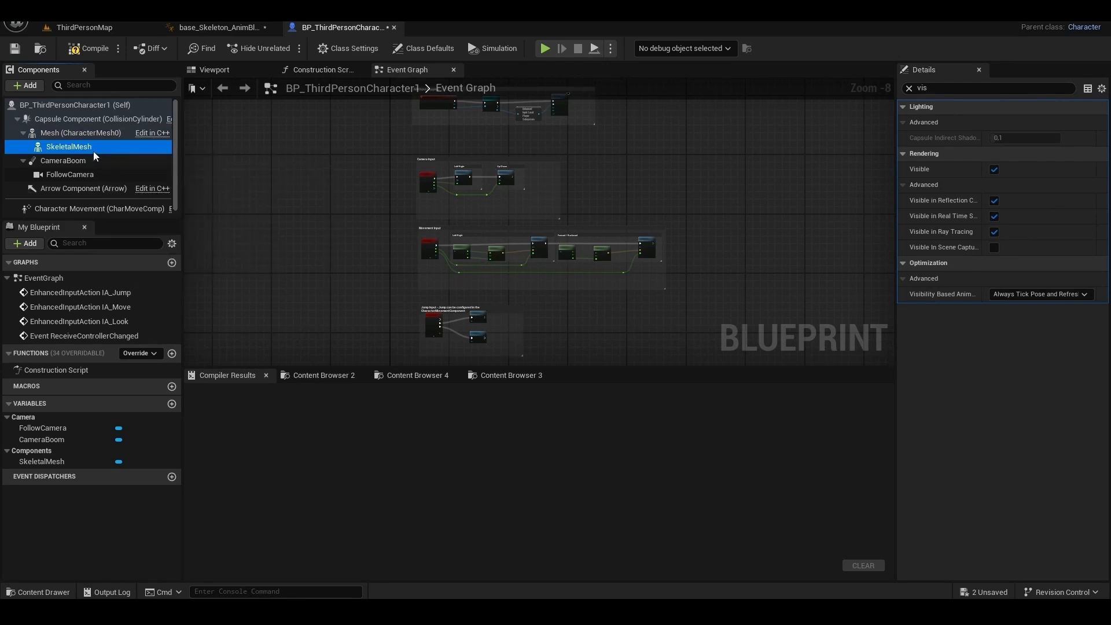
click(910, 88)
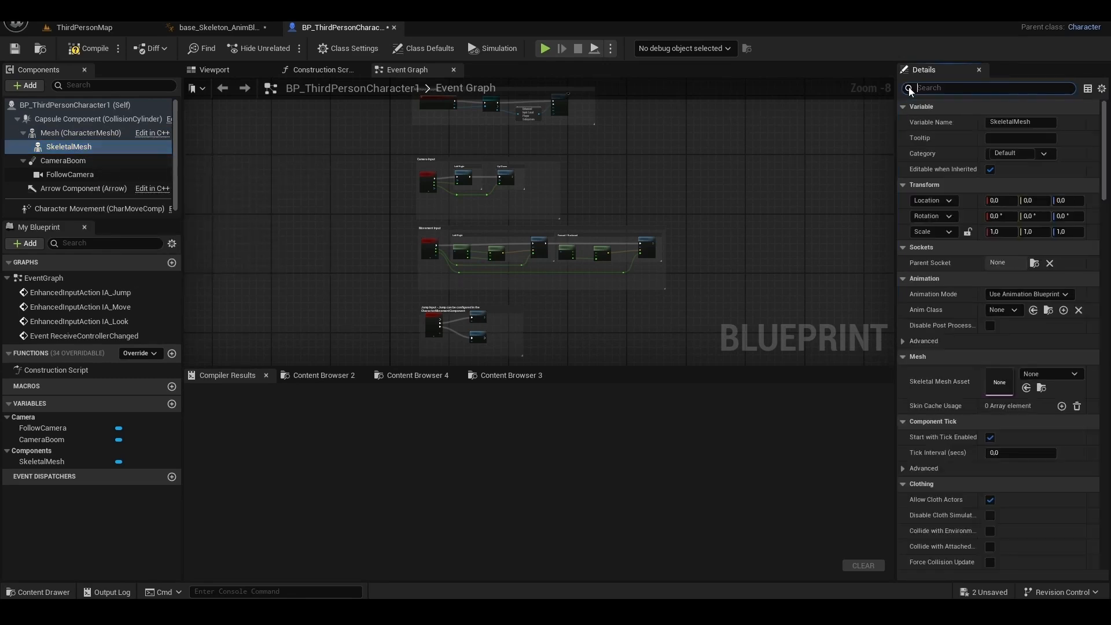
click(1041, 374)
click(1005, 243)
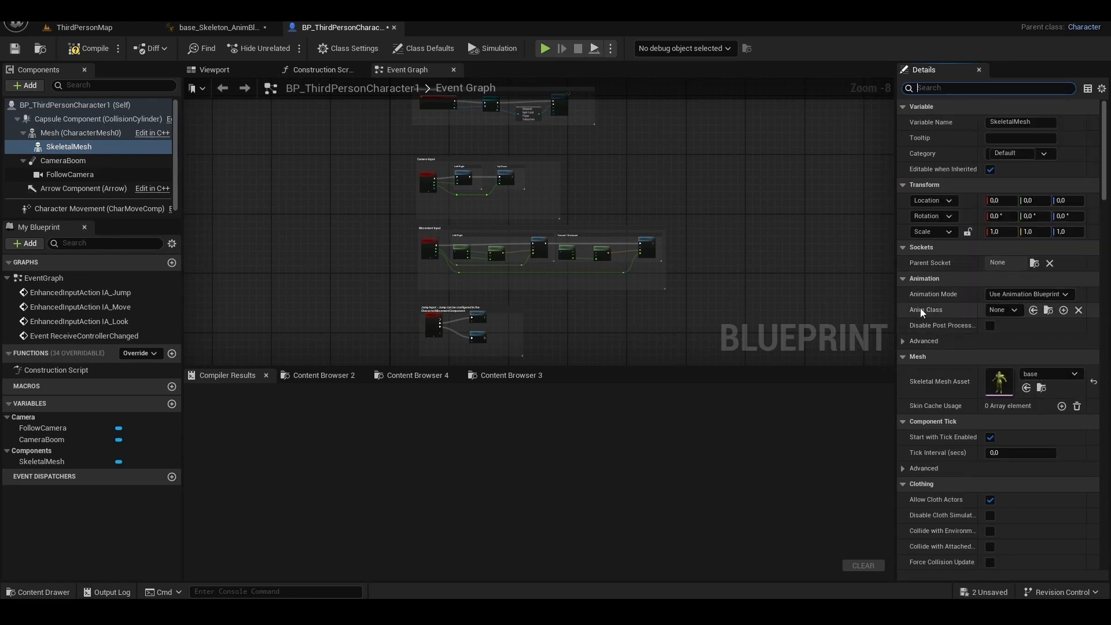
- Set the SkeletalMesh component's Anim Class to base_Skeleton_AnimBlueprint and compile the character Blueprint
click(1008, 310)
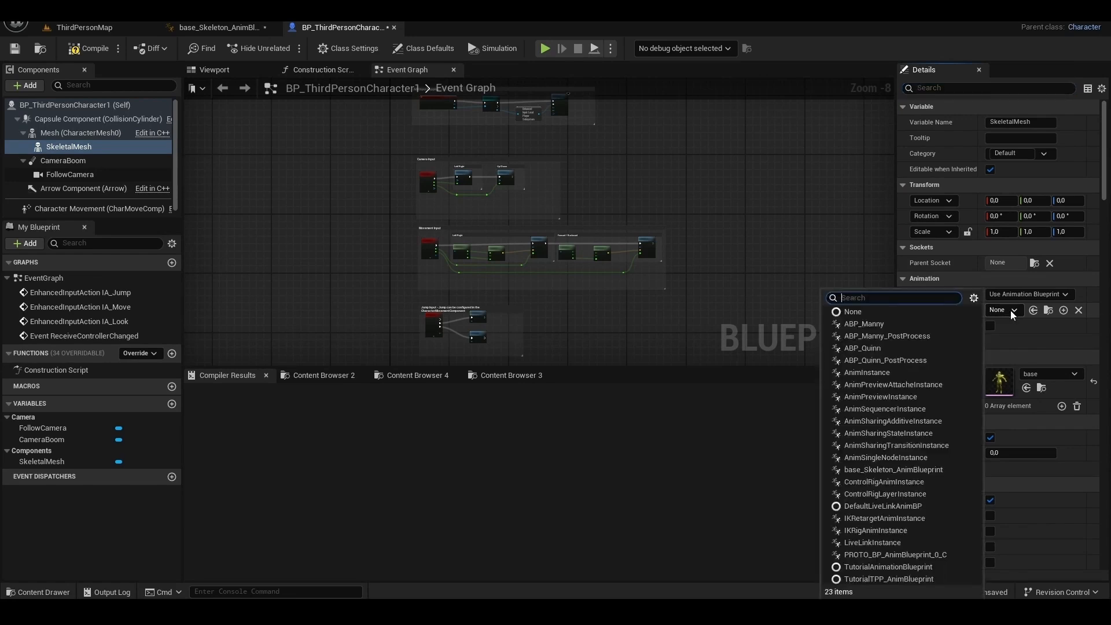
text(bas)
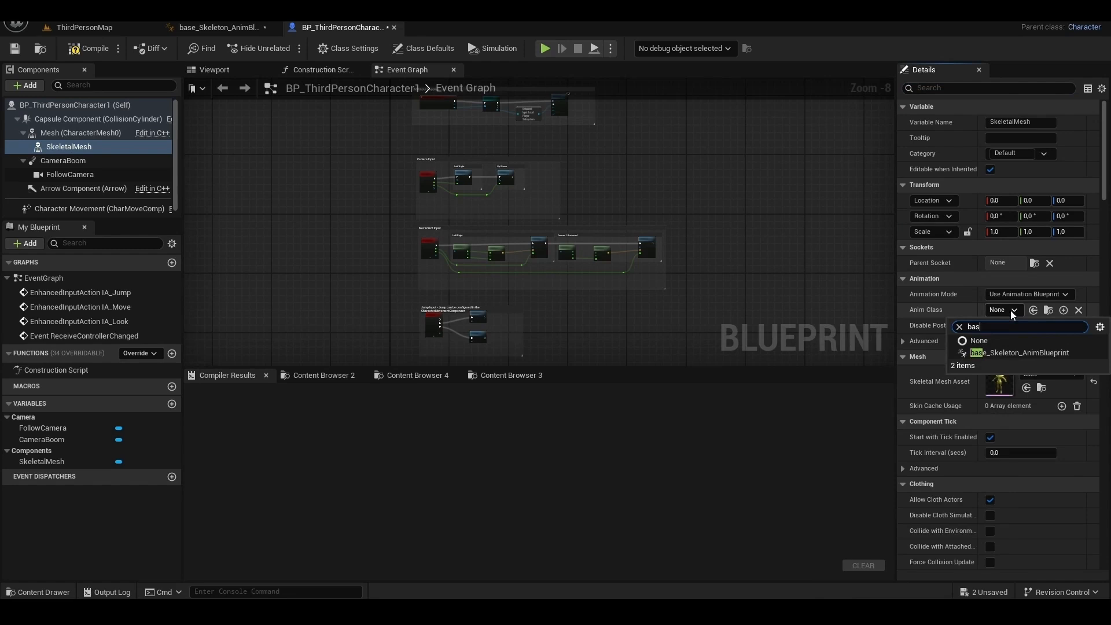
click(1011, 353)
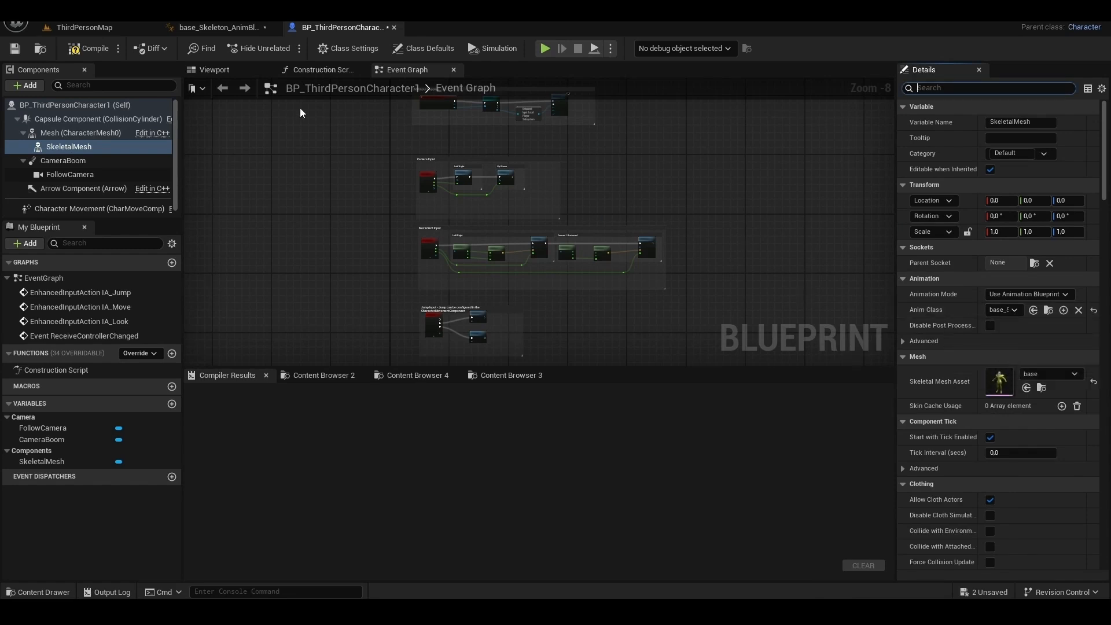
click(221, 77)
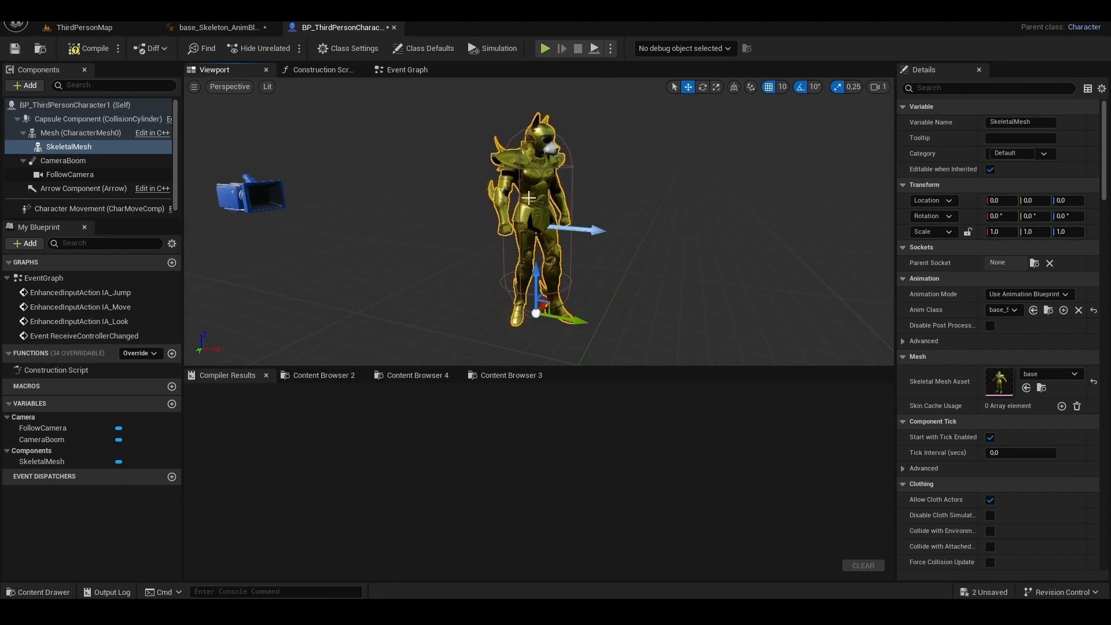
click(95, 48)
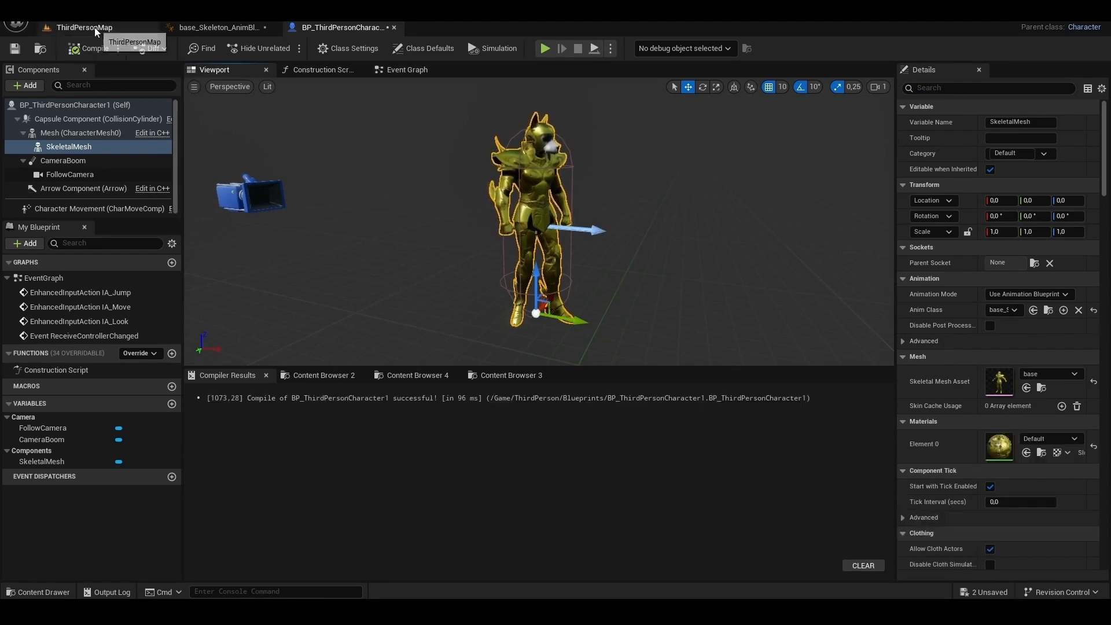
- Replace BP_ThirdPersonCharacter in ThirdPersonMap with BP_ThirdPersonCharacter1, placed on the floor at about X 1010, Y 1020
click(95, 27)
click(588, 166)
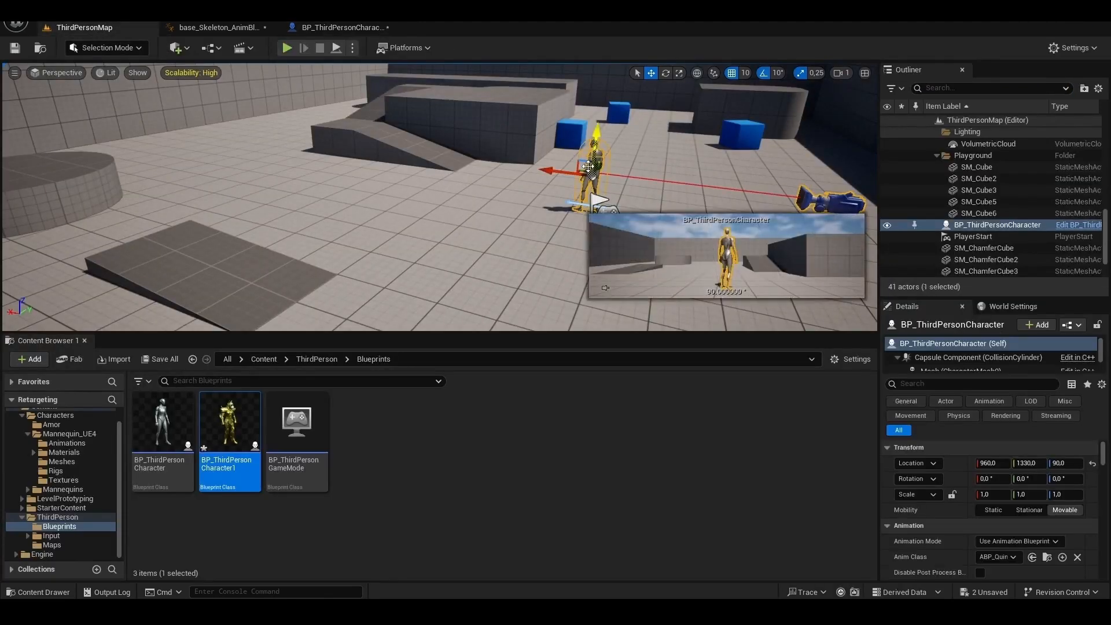
key(Delete)
scroll(595, 206, down, 3)
drag(235, 440, 369, 257)
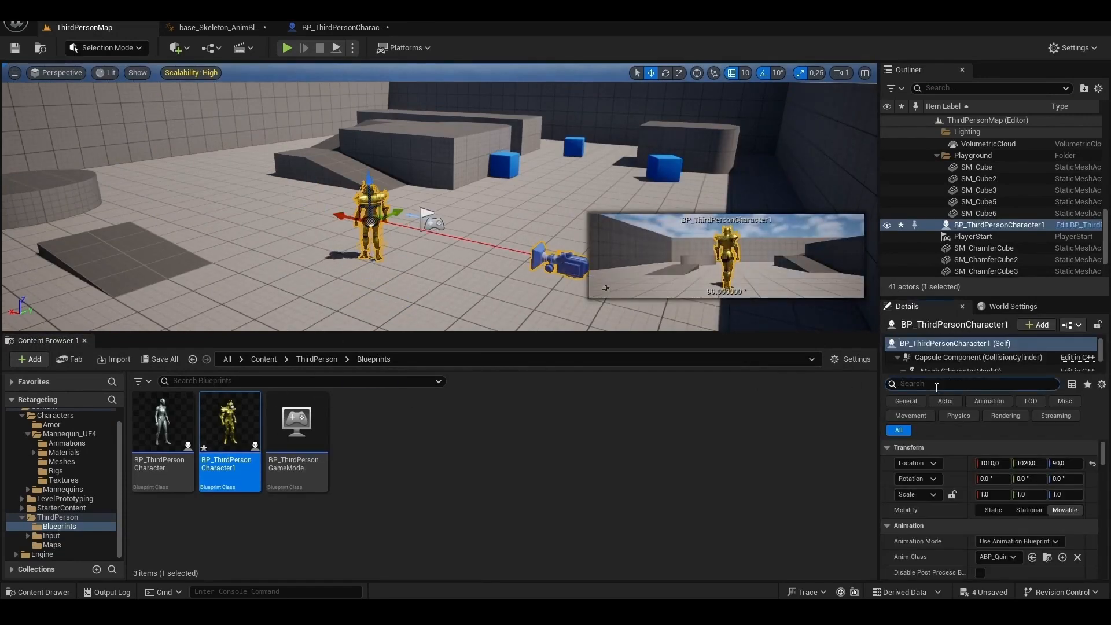
- Set Auto Possess Player to Player 0 on the placed BP_ThirdPersonCharacter1
text(pos)
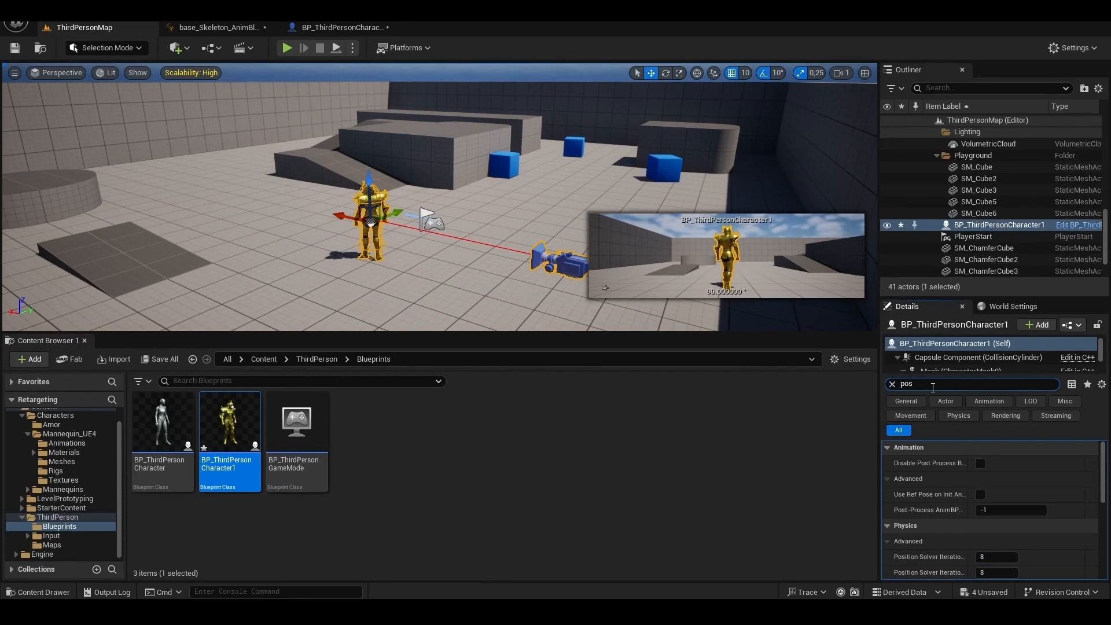
scroll(1033, 477, down, 5)
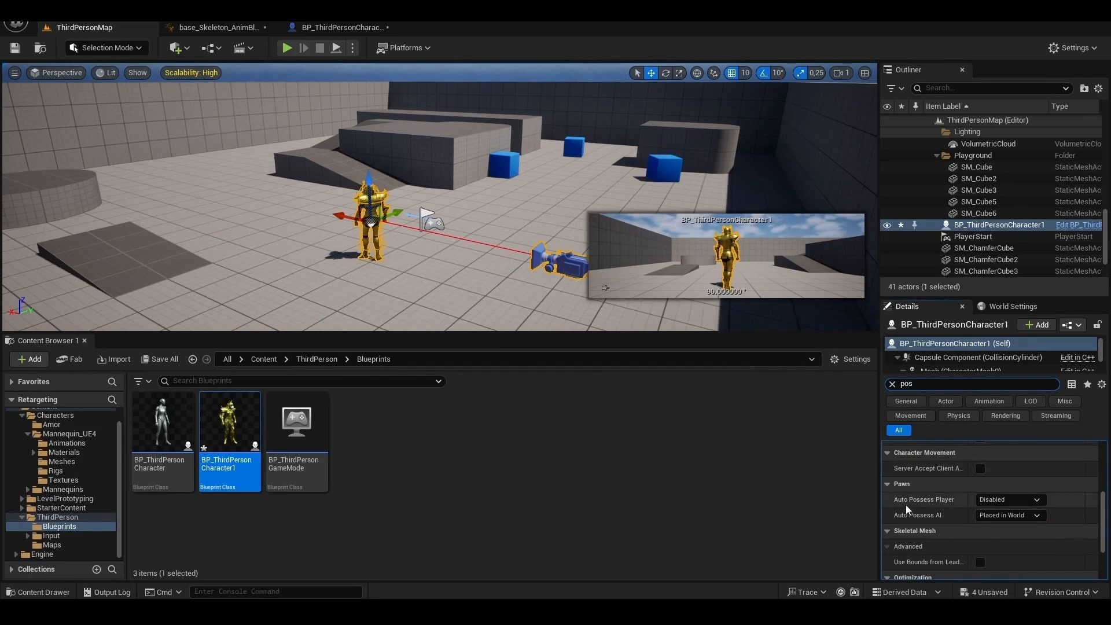
click(1014, 501)
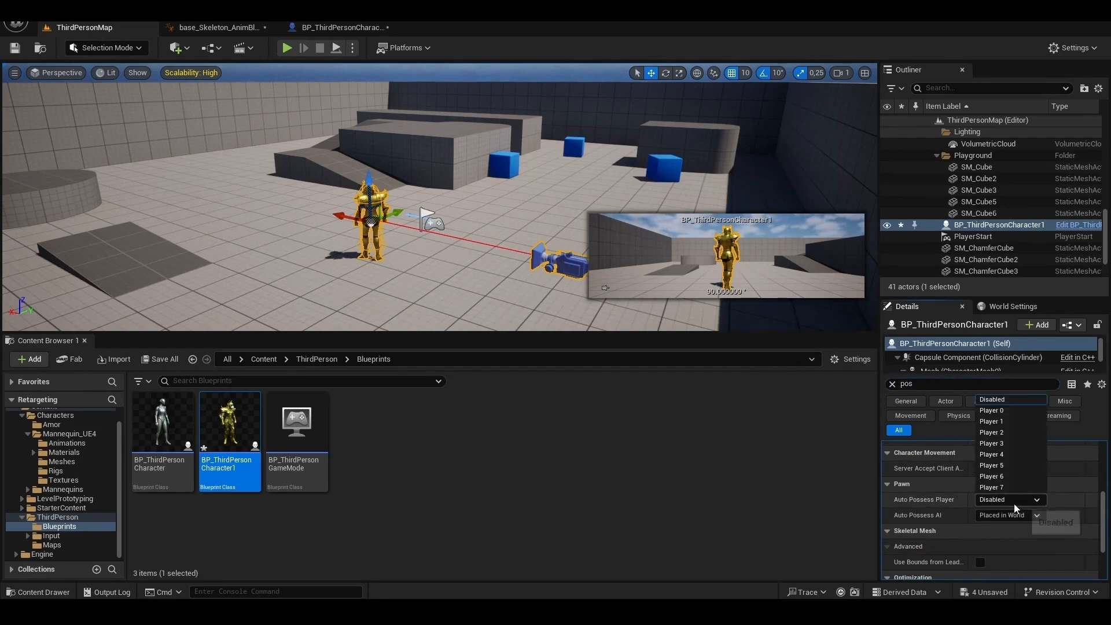
click(1004, 410)
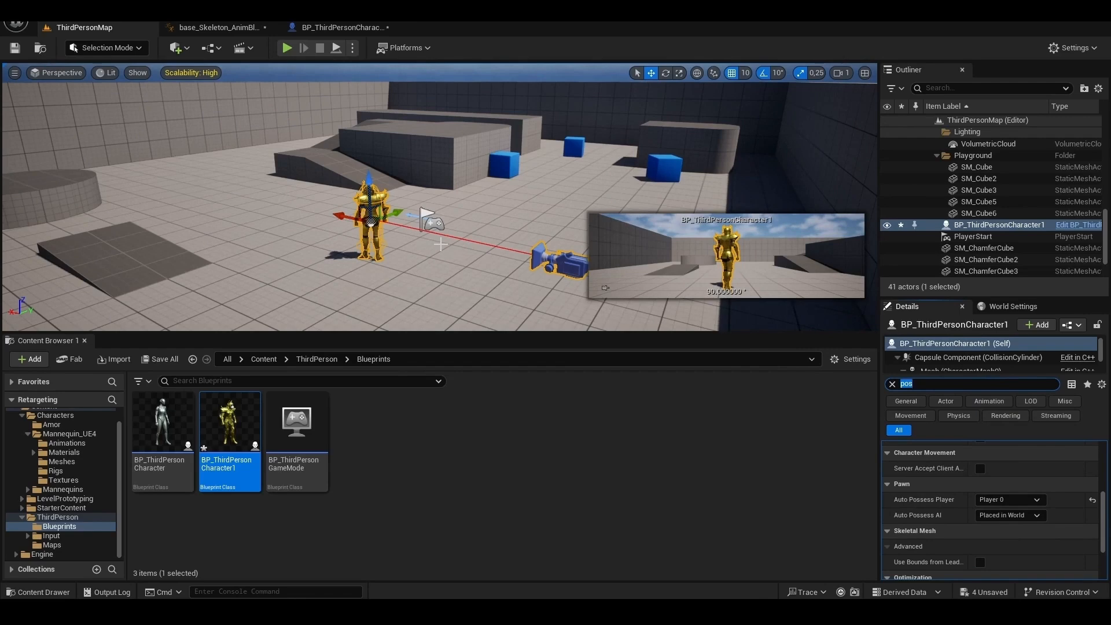
- Play the level in the editor and run the armored character around to check its retargeted animations
click(288, 48)
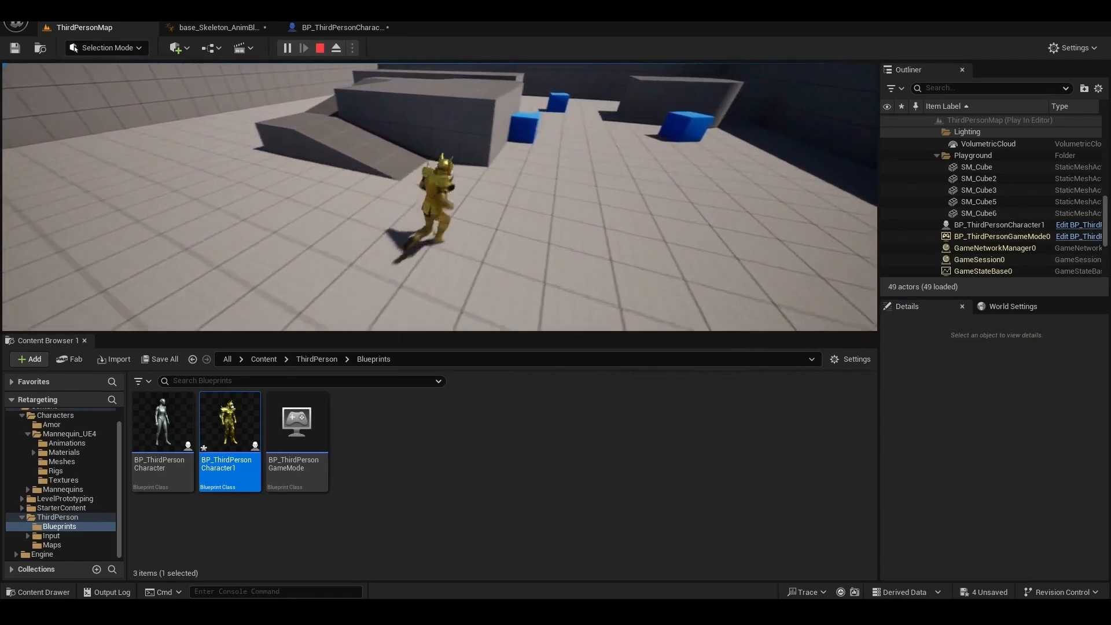
key(w)
key(d)
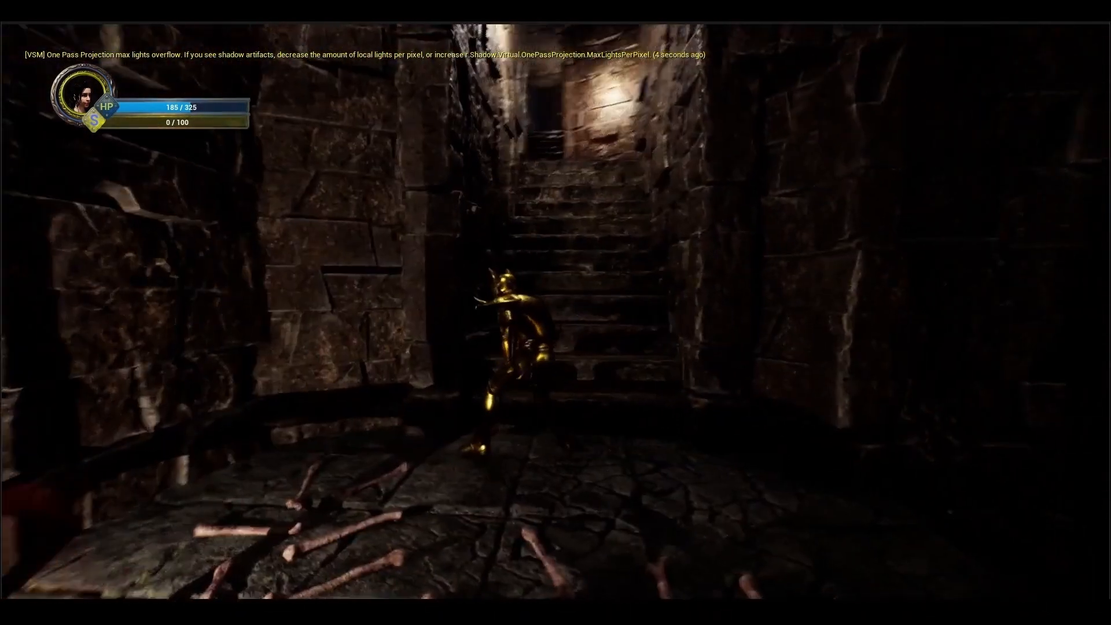
key(w)
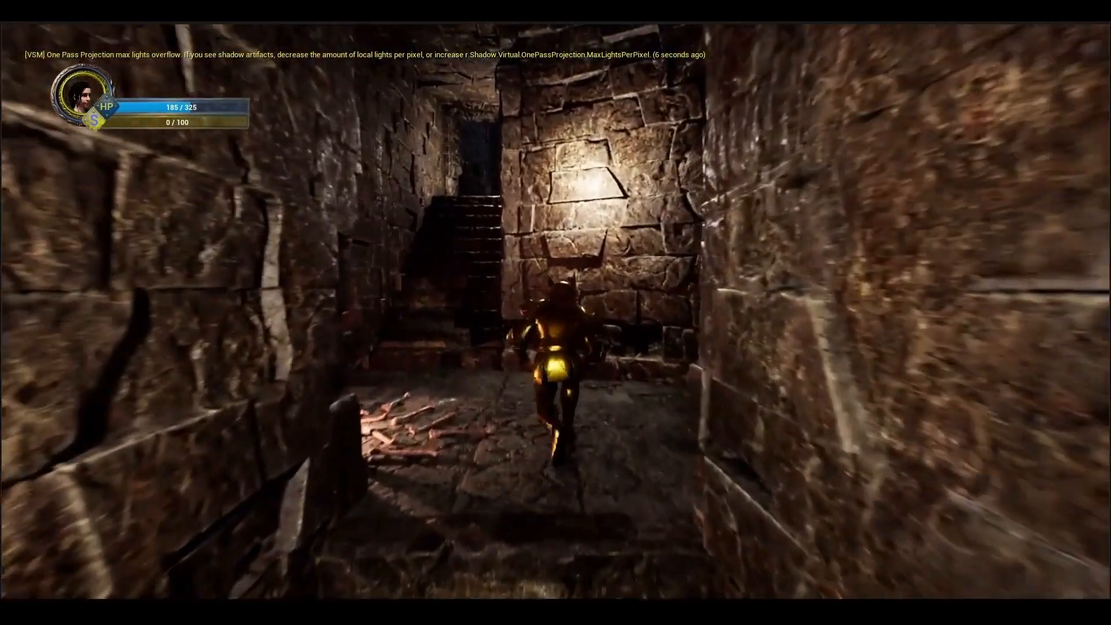
key(w)
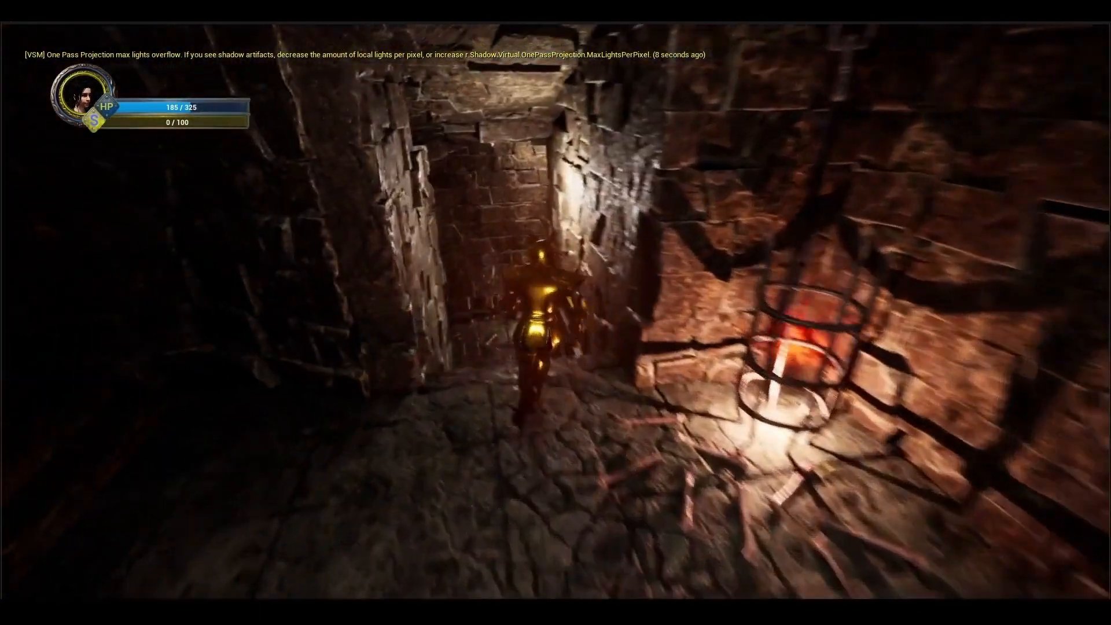
key(w)
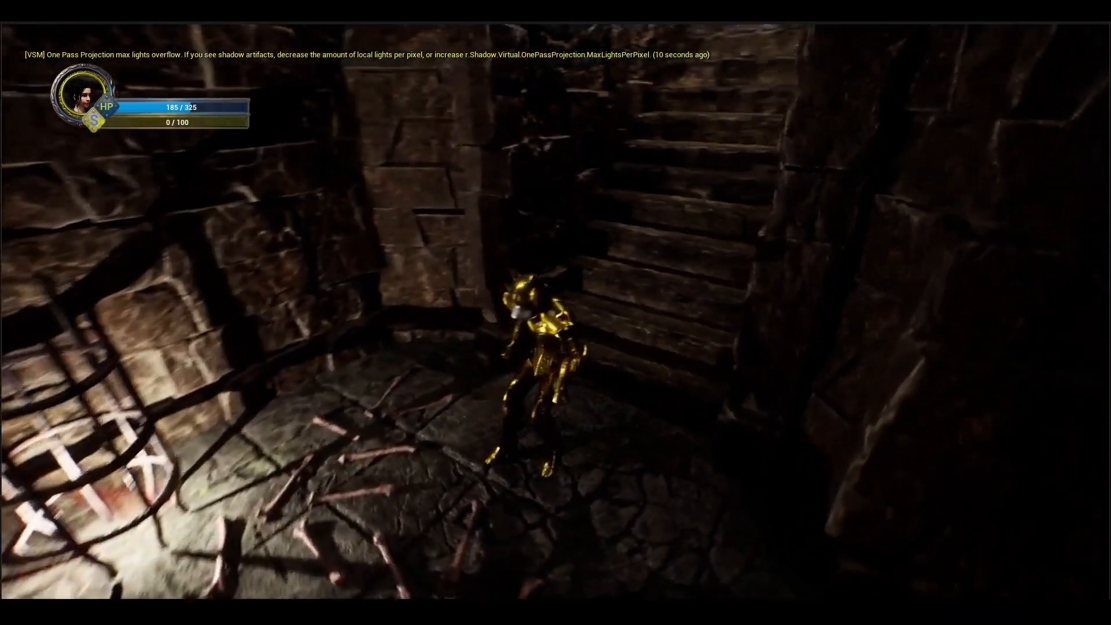
key(w)
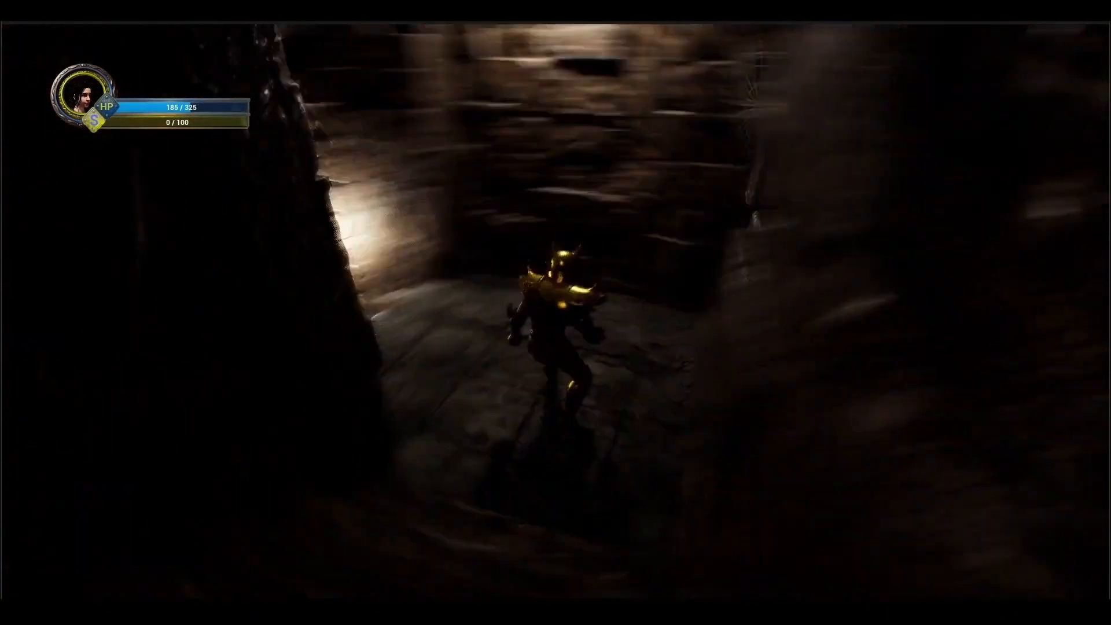
key(w)
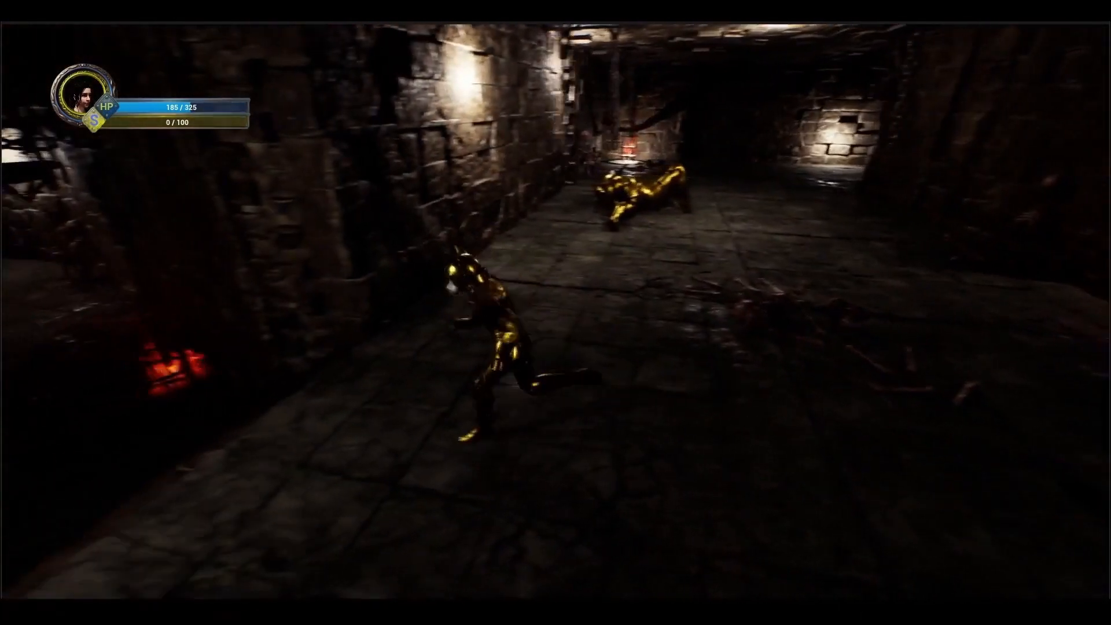
key(w)
key(w)
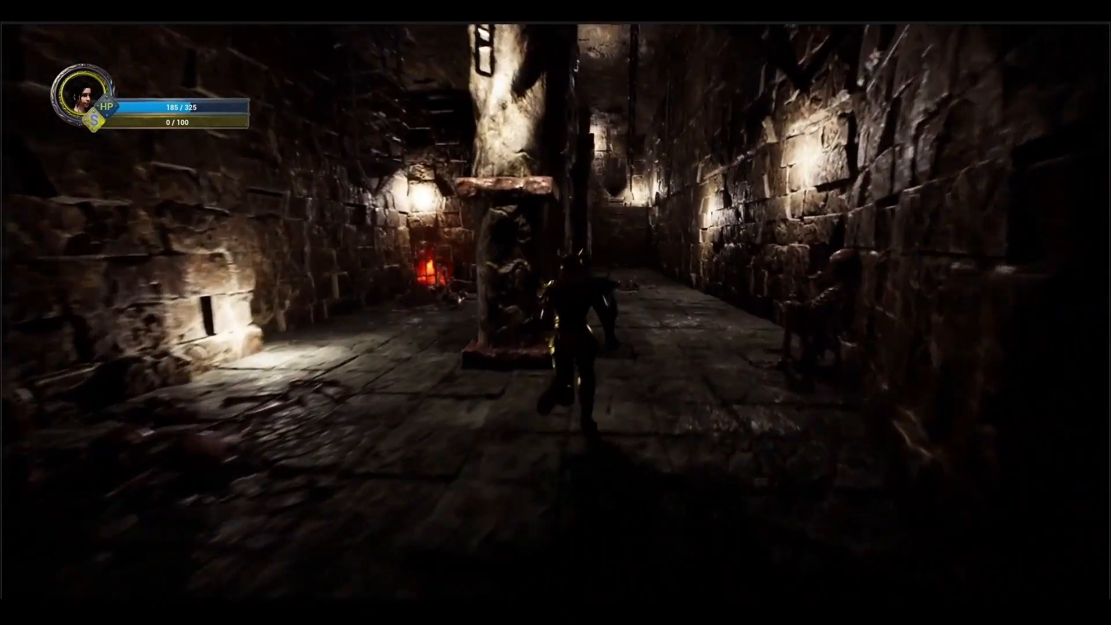
key(w)
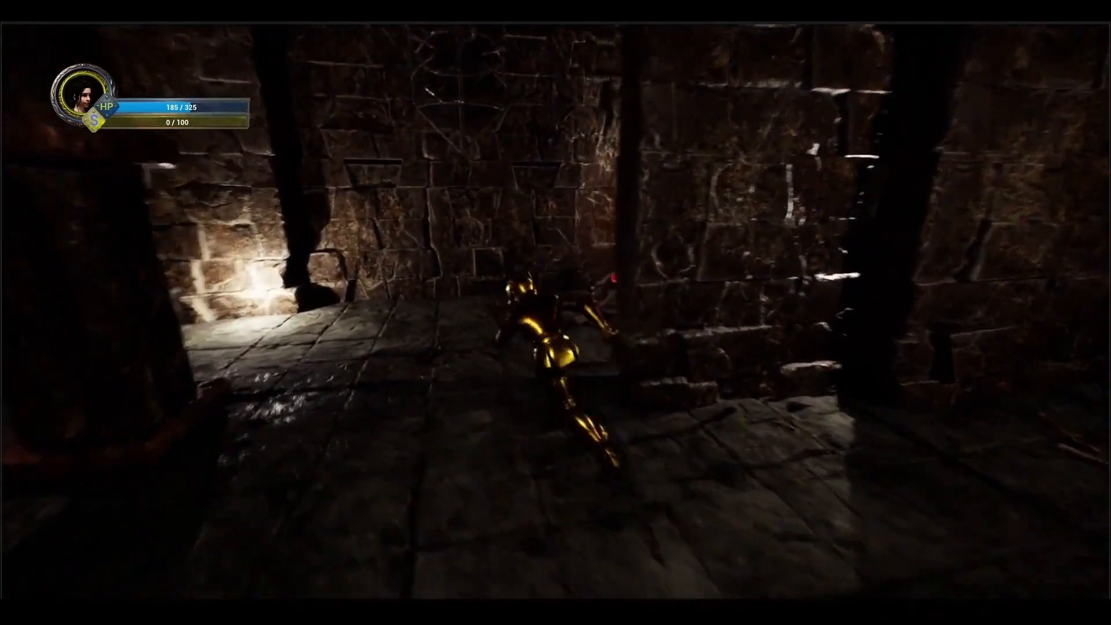
key(w)
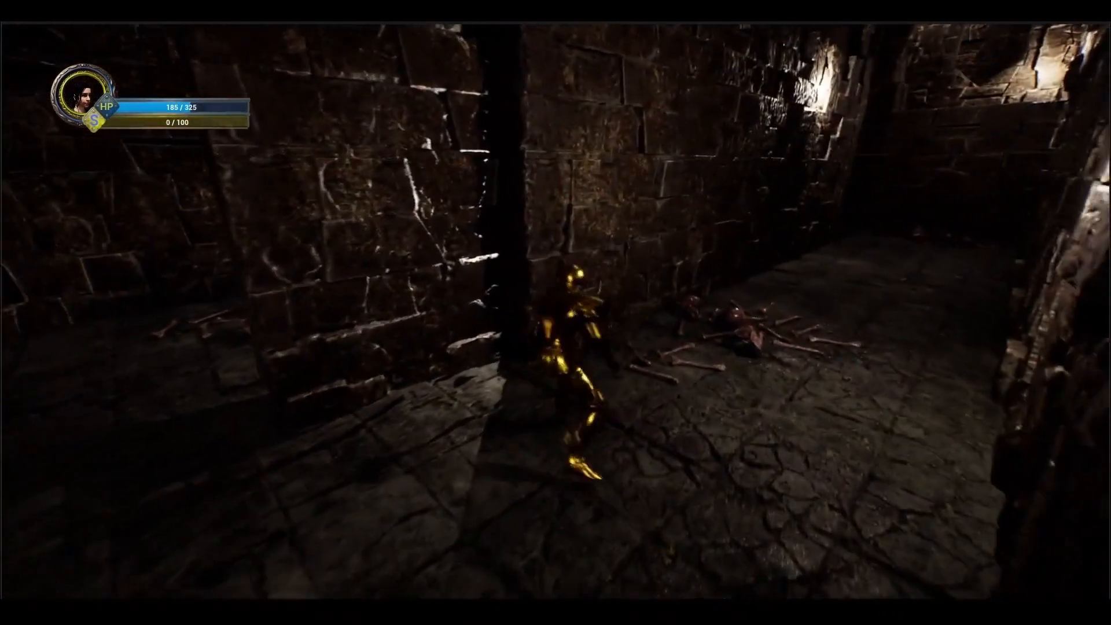
key(w)
key(w)
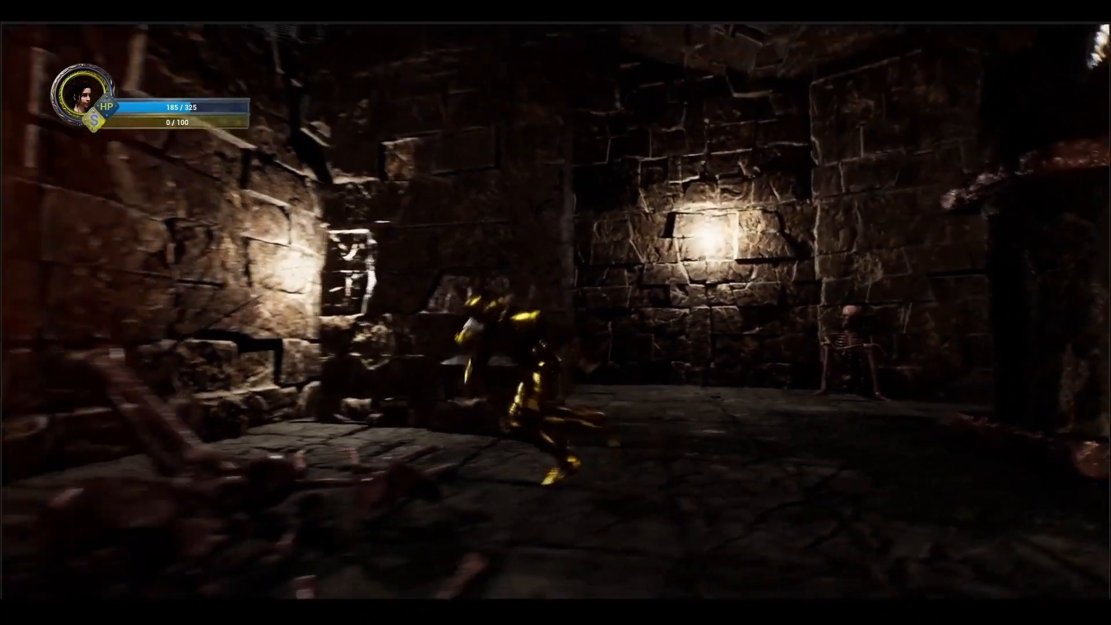
key(w)
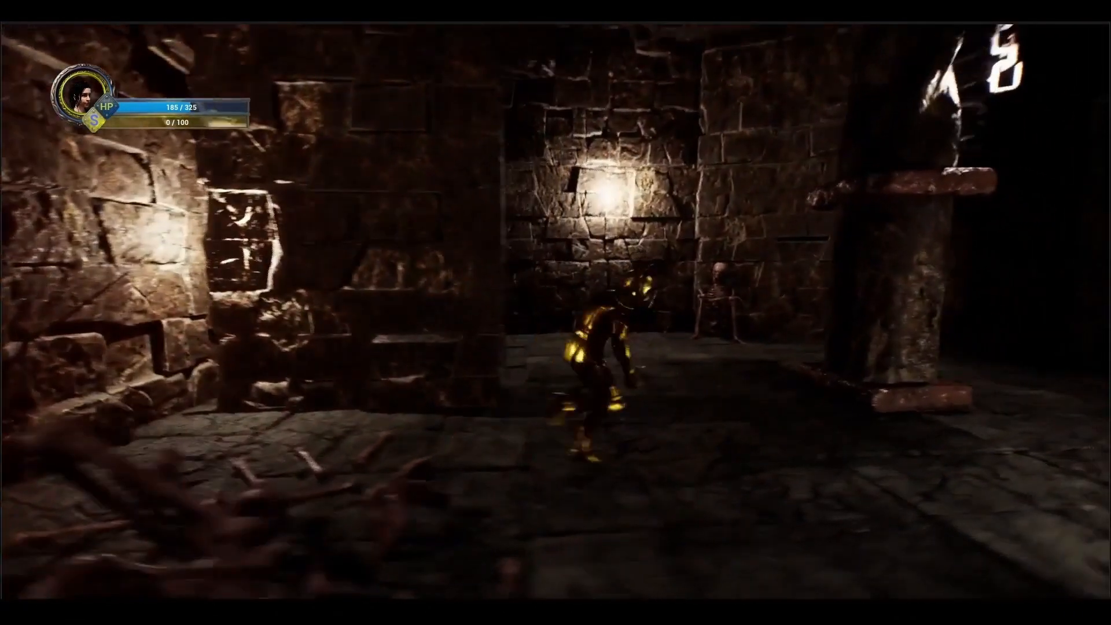
key(w)
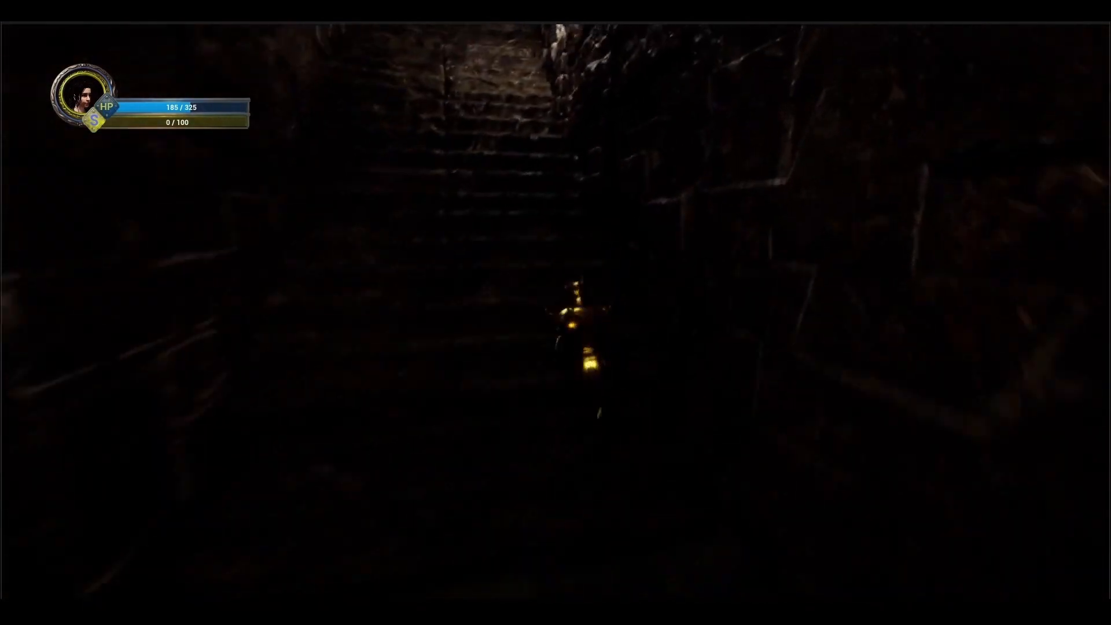
key(w)
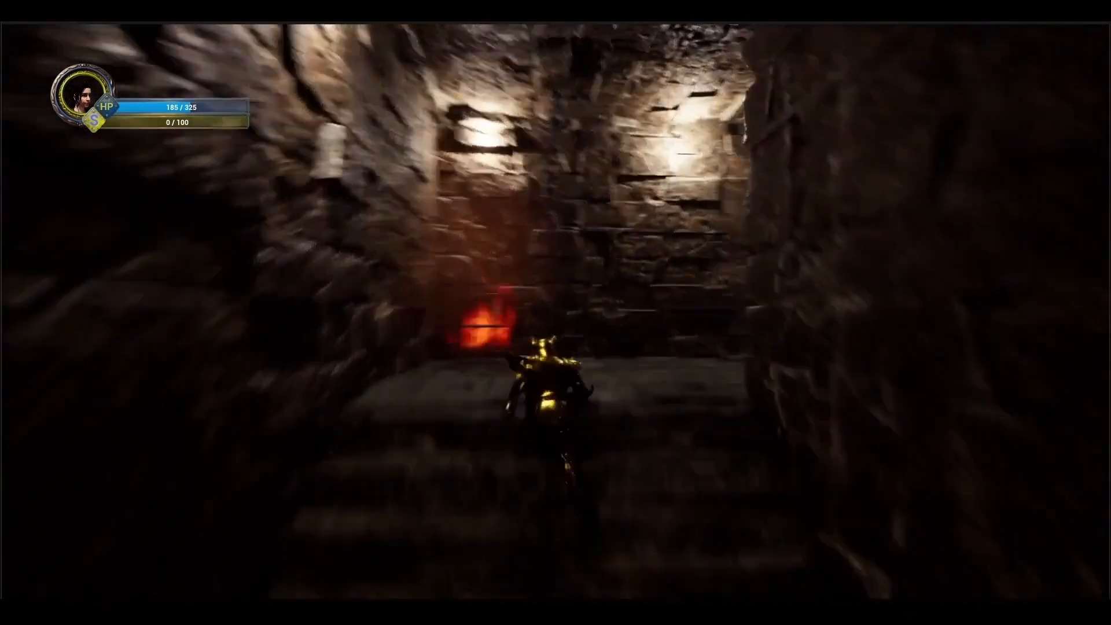
key(w)
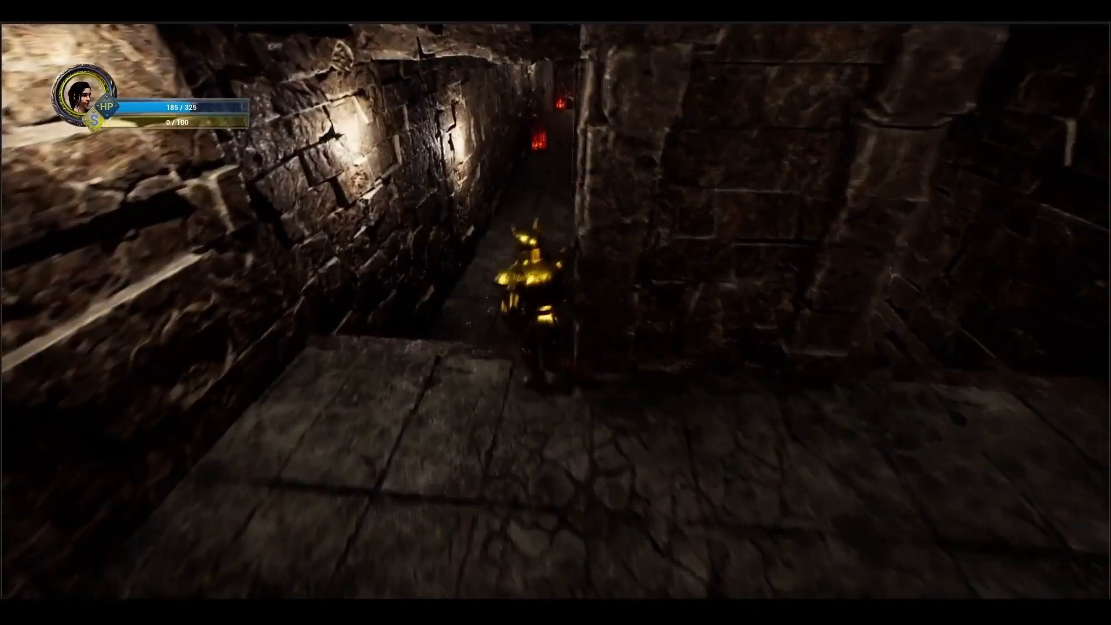
key(w)
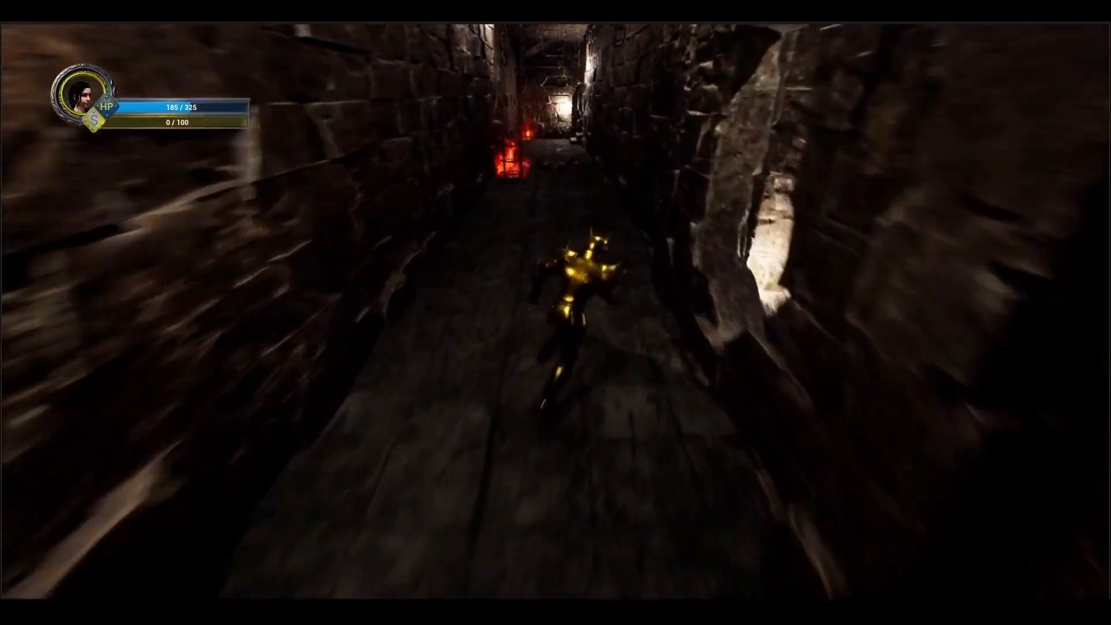
key(w)
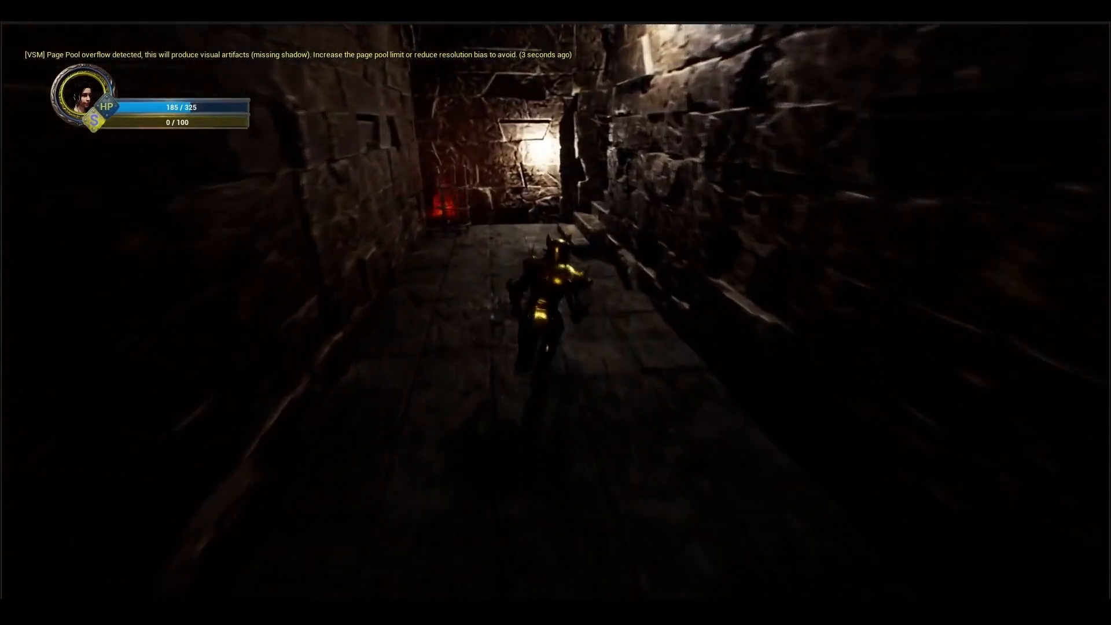
key(w)
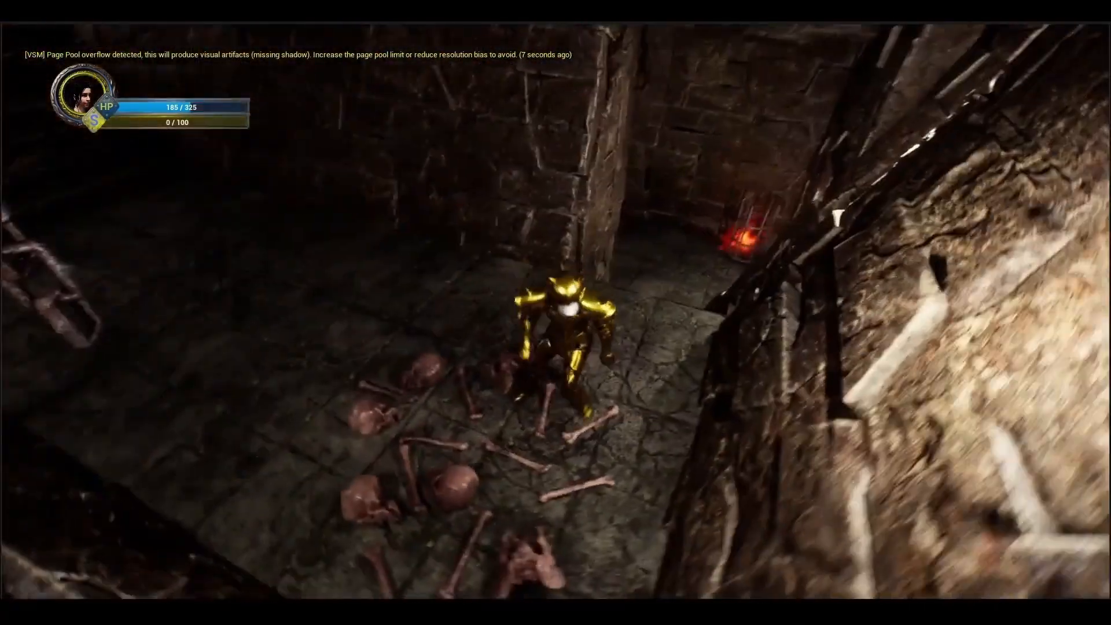
key(w)
key(w)
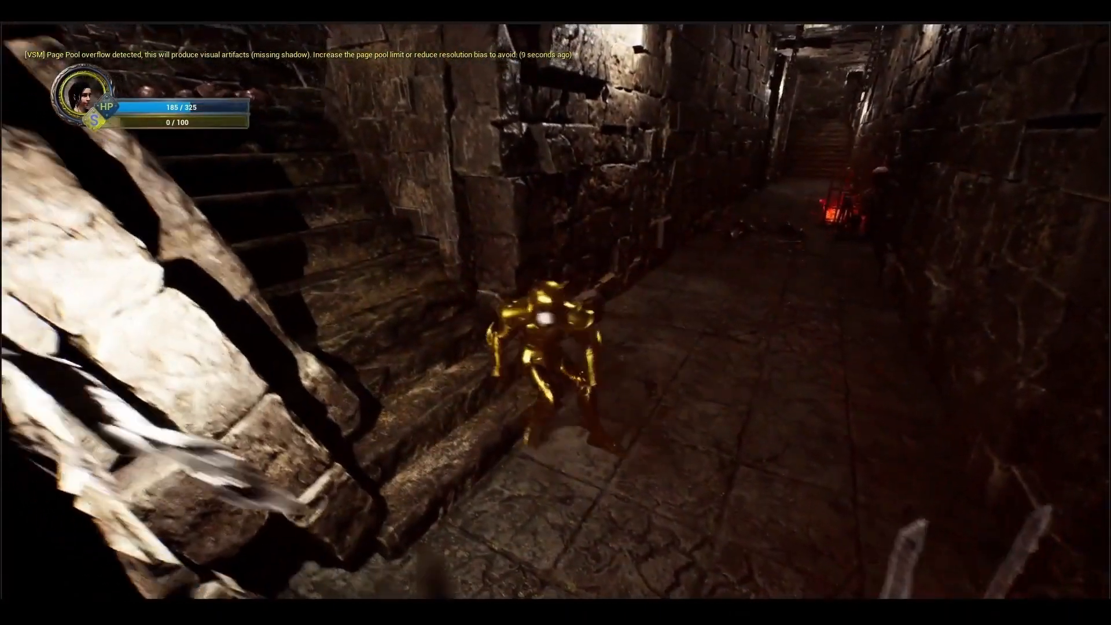
key(w)
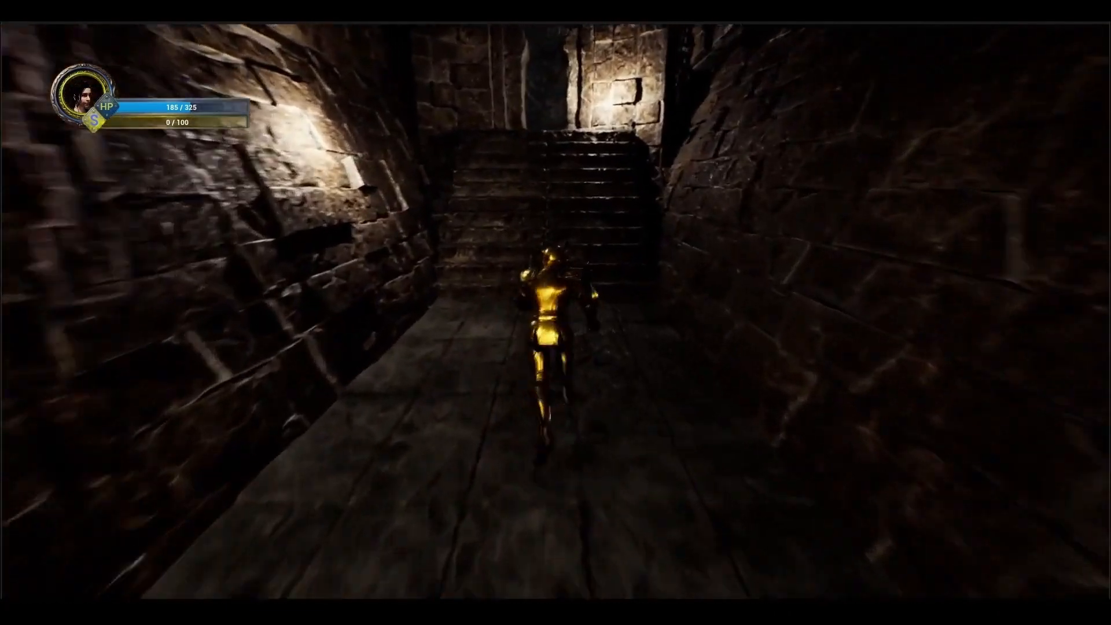
key(w)
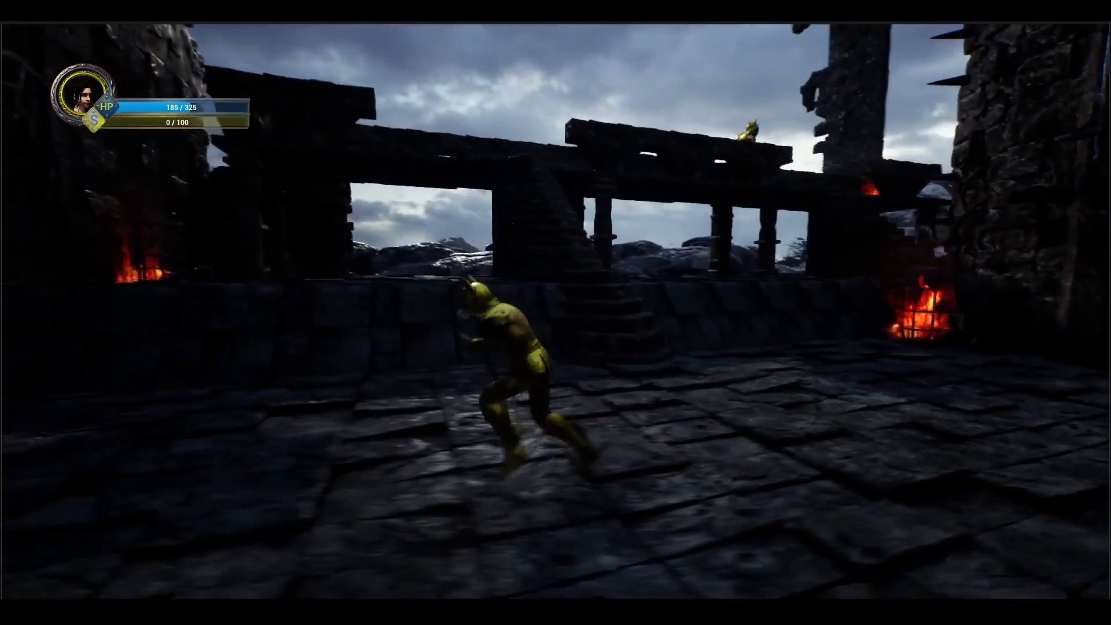
key(w)
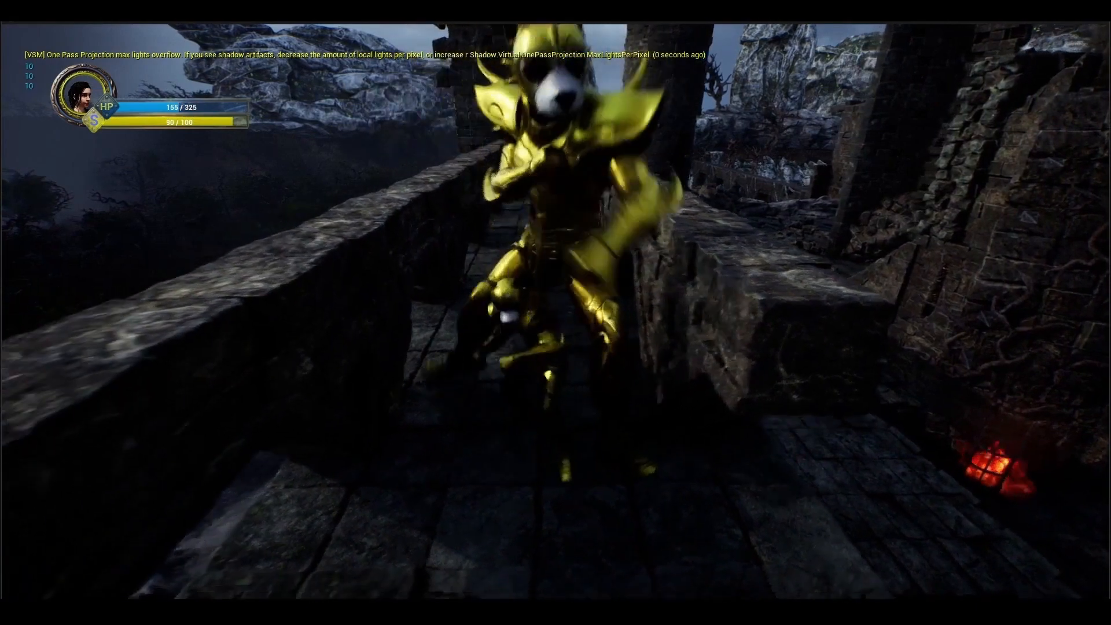
key(w)
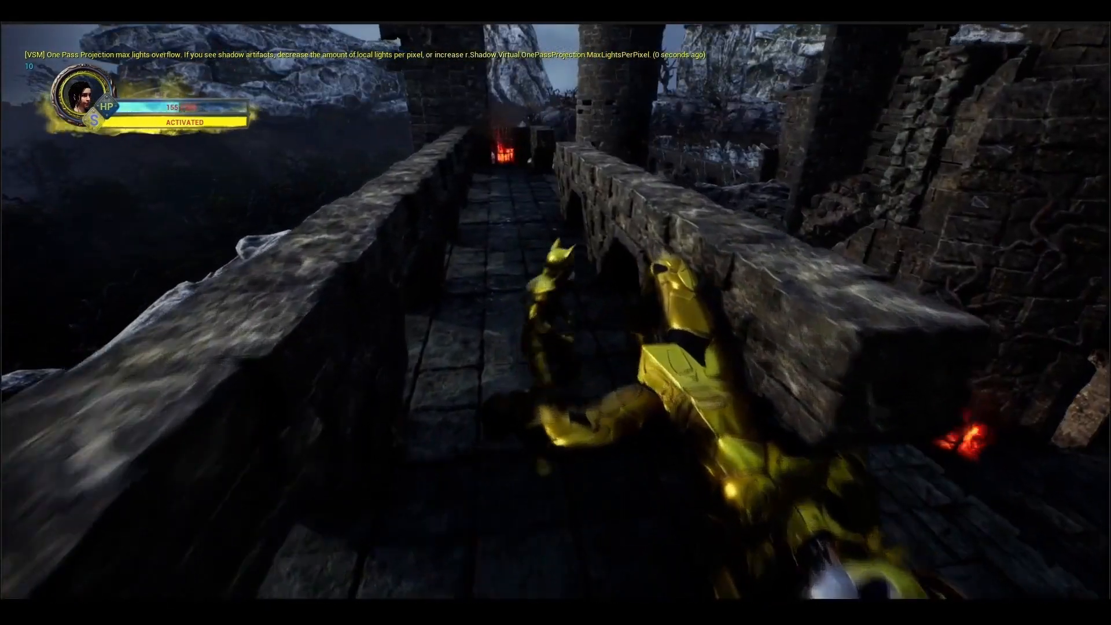
key(w)
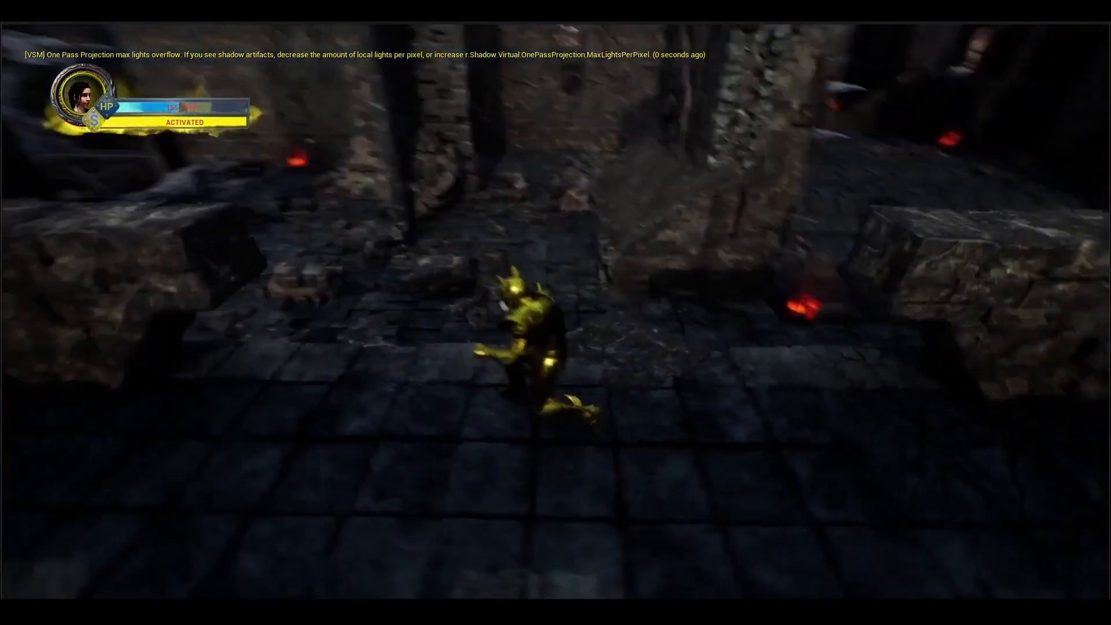
key(w)
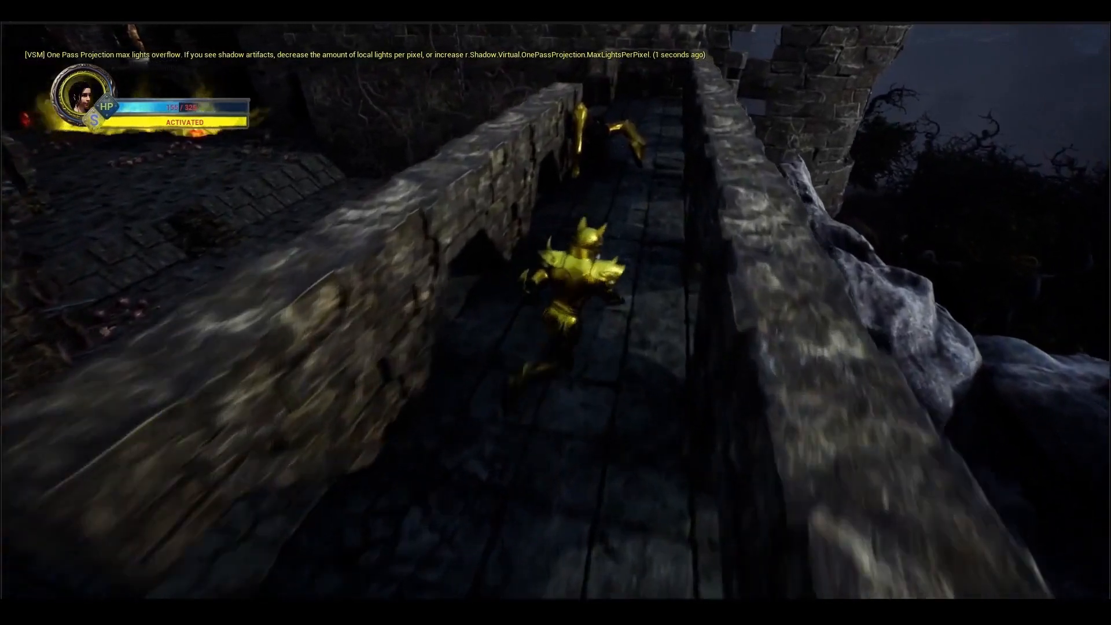
key(w)
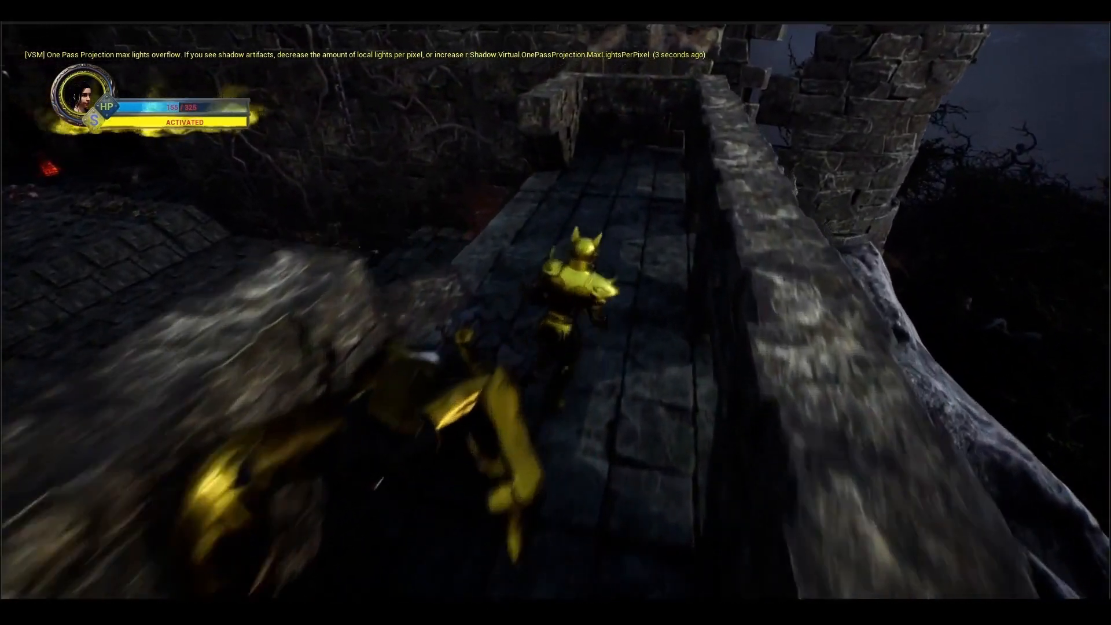
key(w)
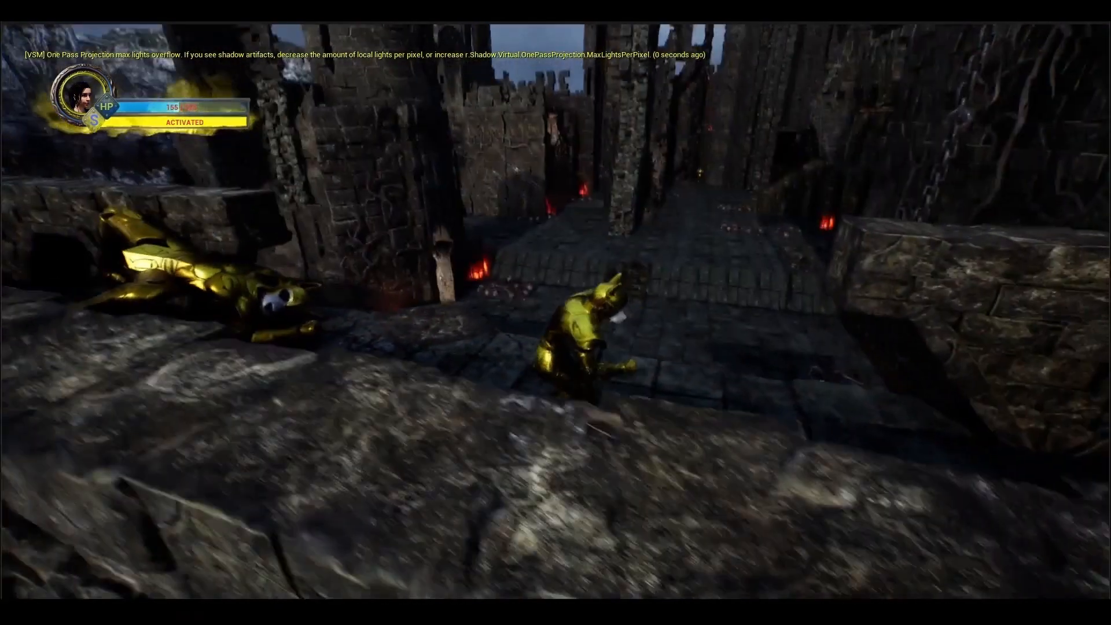
key(w)
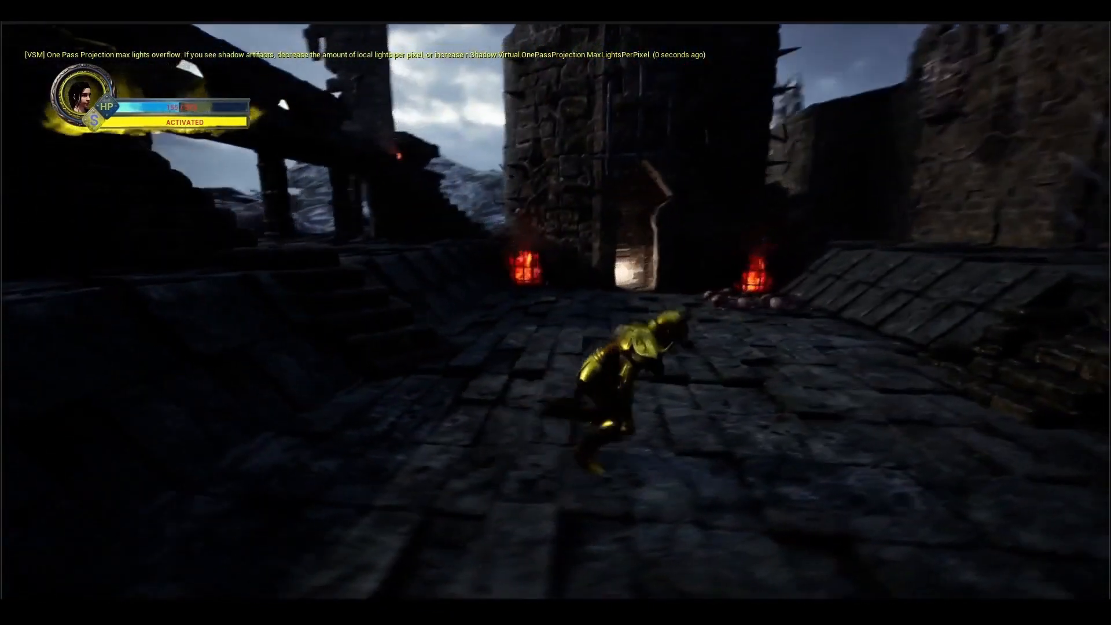
key(w)
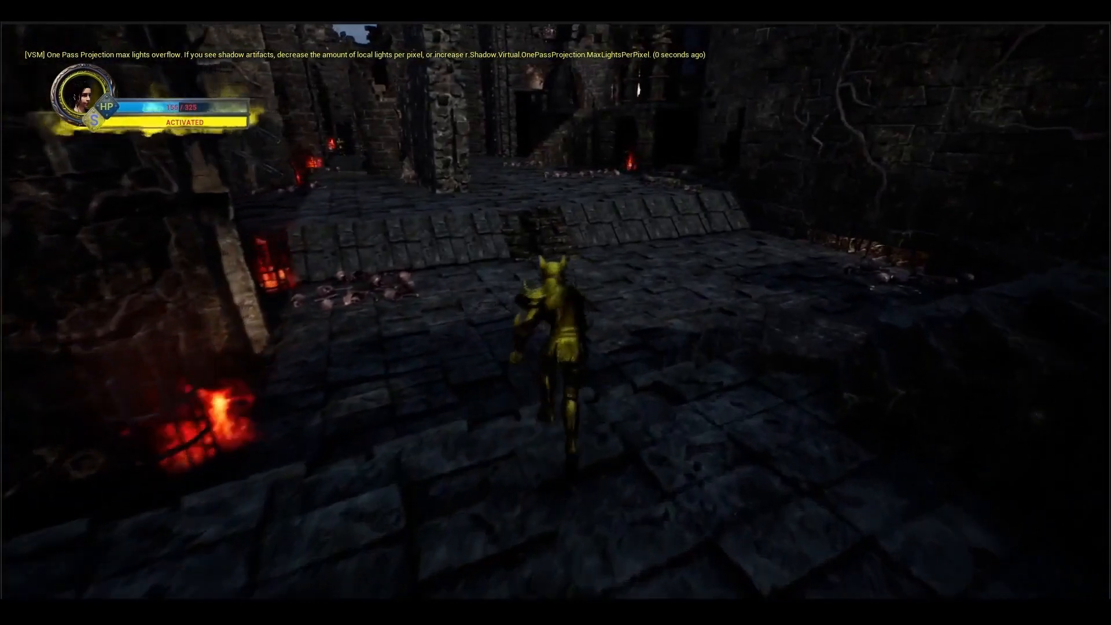
key(w)
key(w)
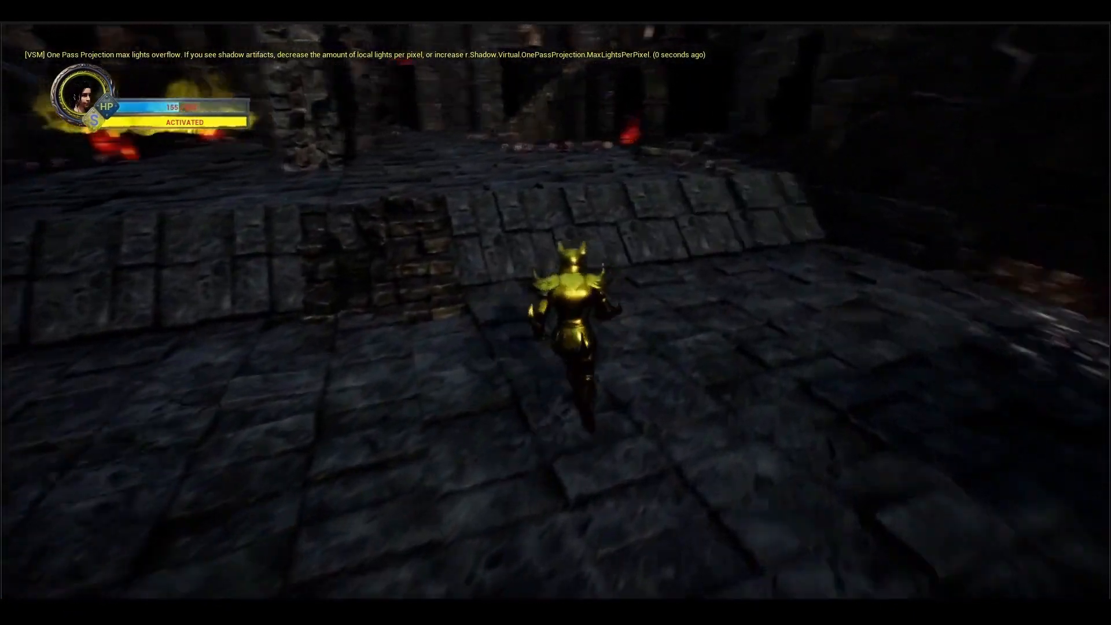
key(w)
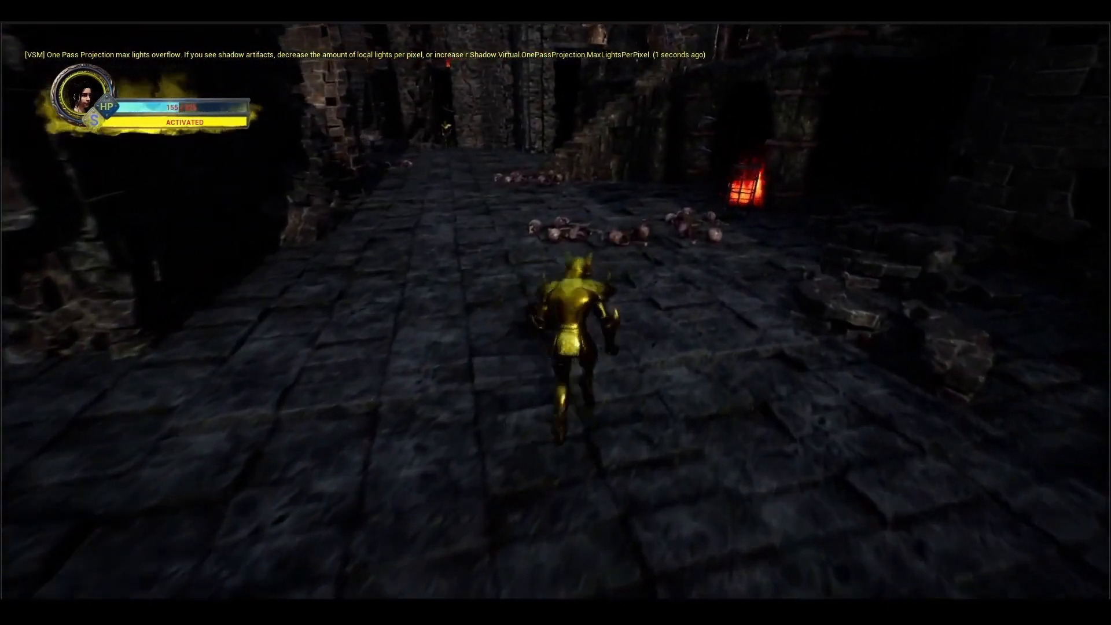
key(w)
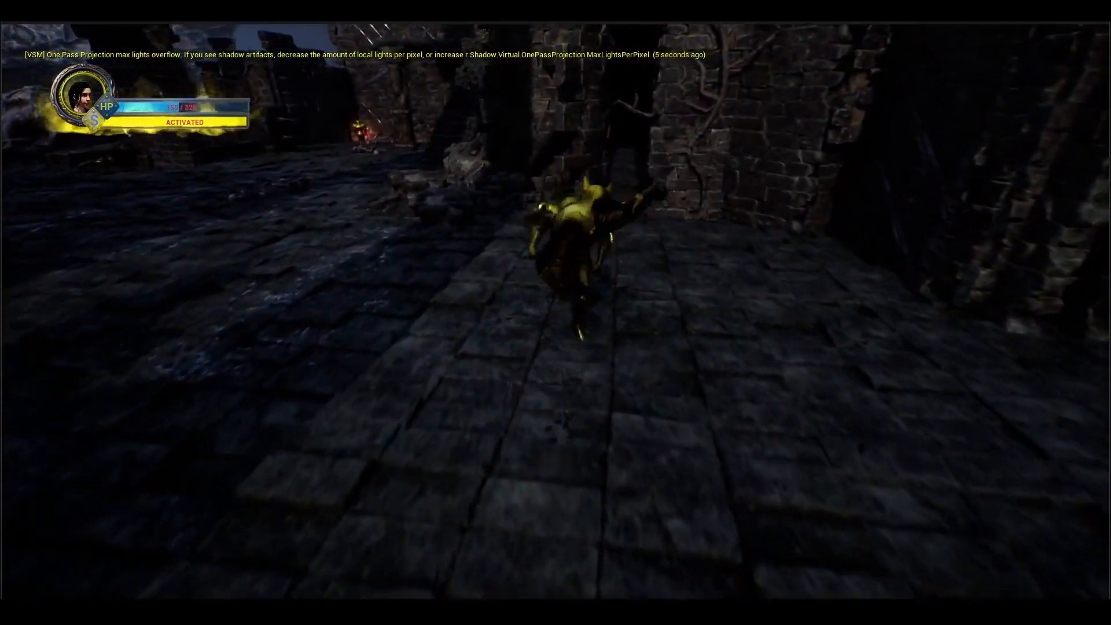
key(w)
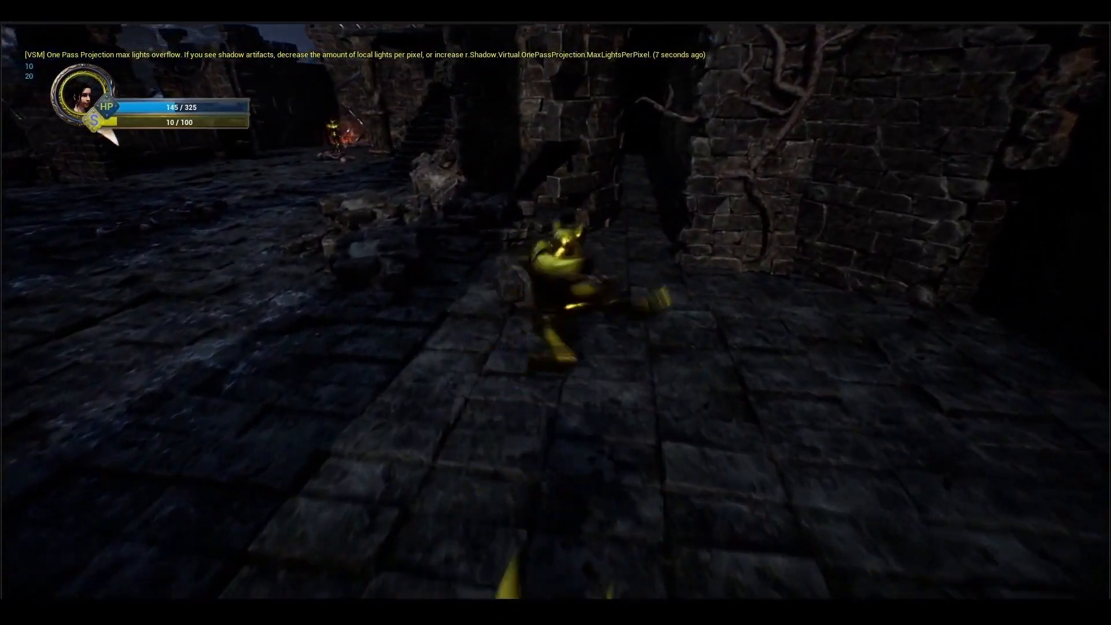
key(w)
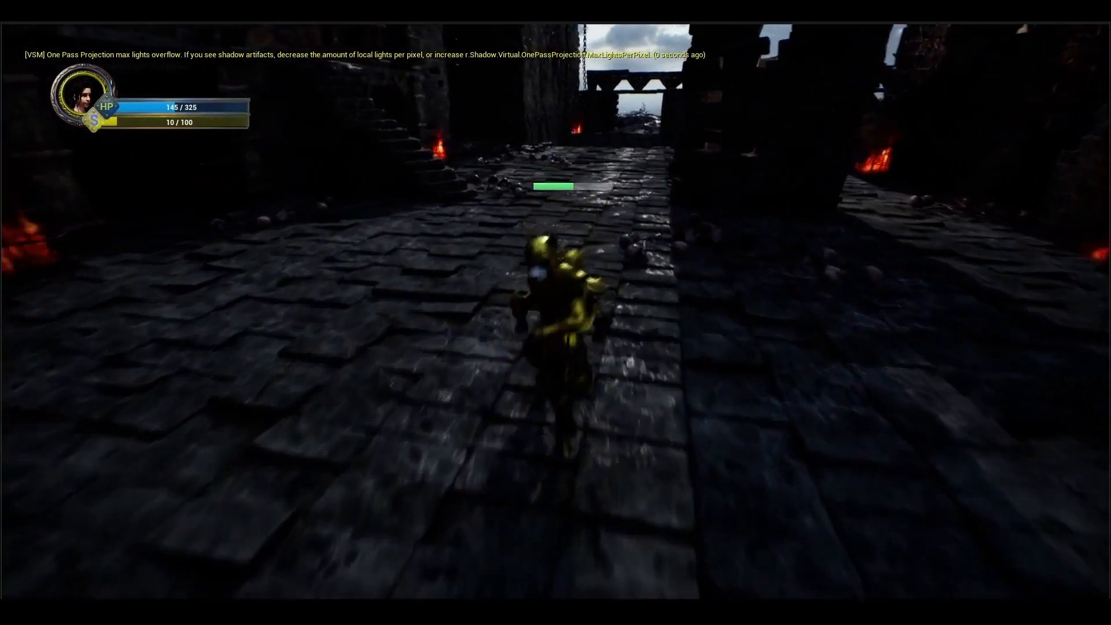
key(w)
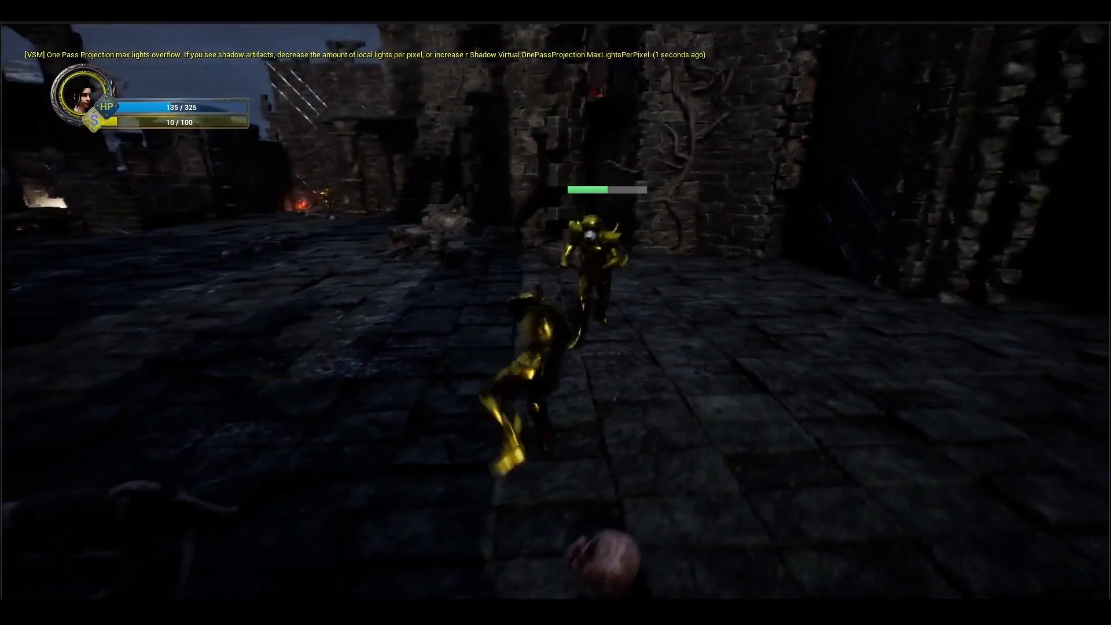
key(w)
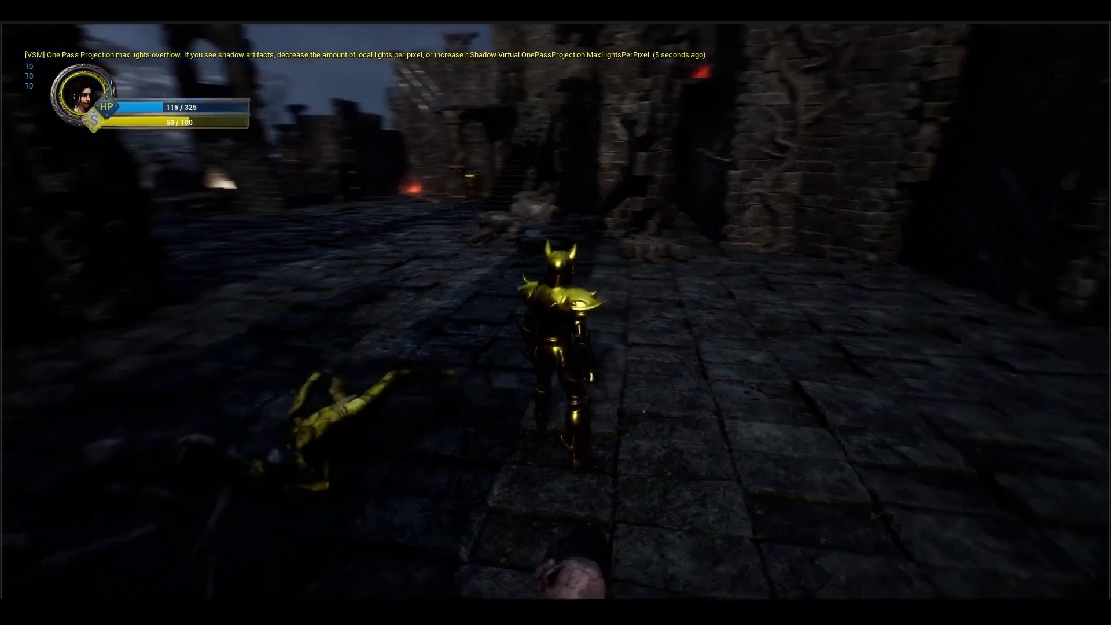
key(w)
key(w)
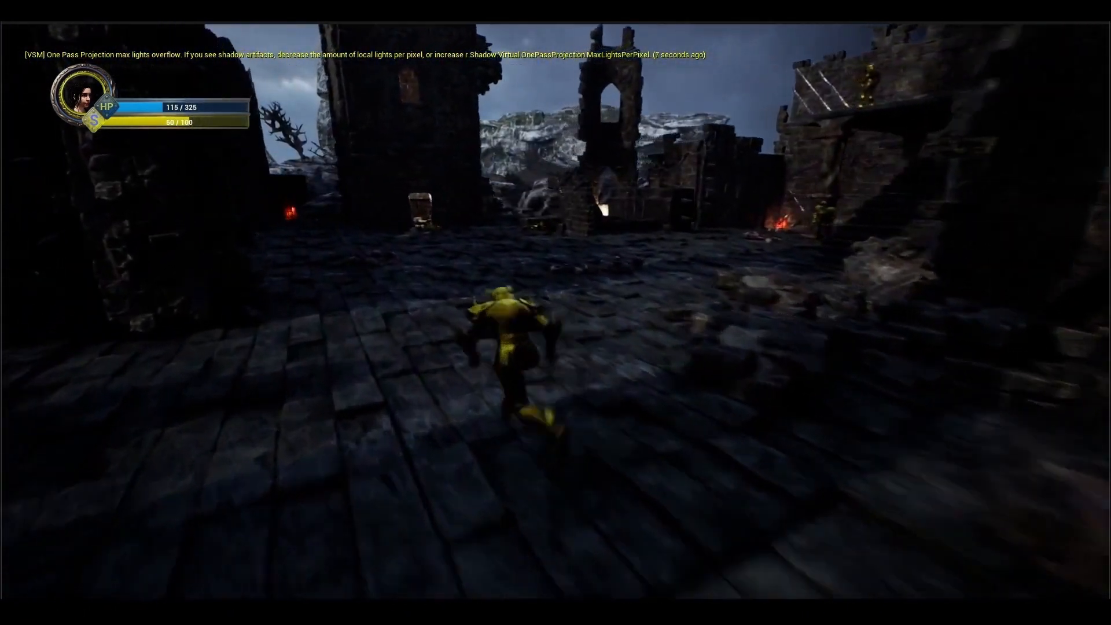